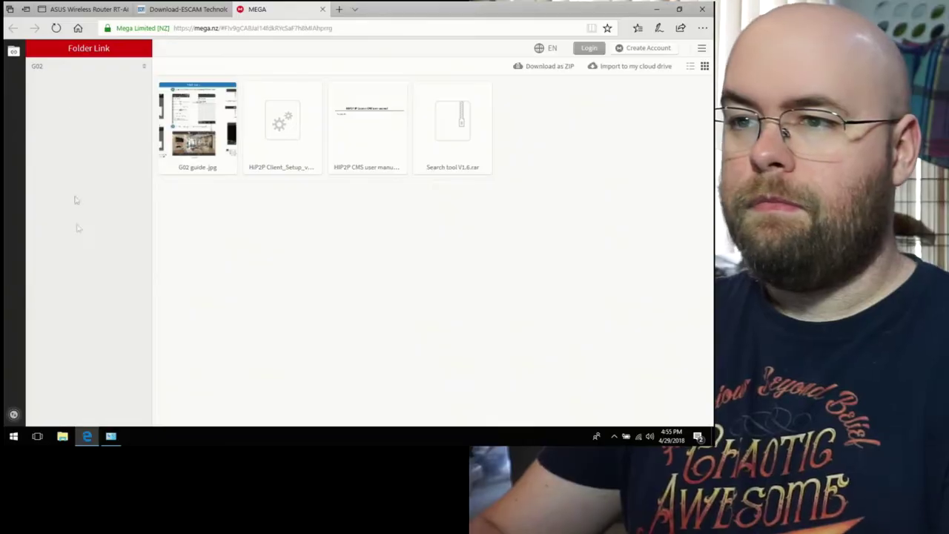
Step: Find IPCAM at 192.168.10.206 in the ASUS router's client list, then return to the ESCAM download page
click(74, 9)
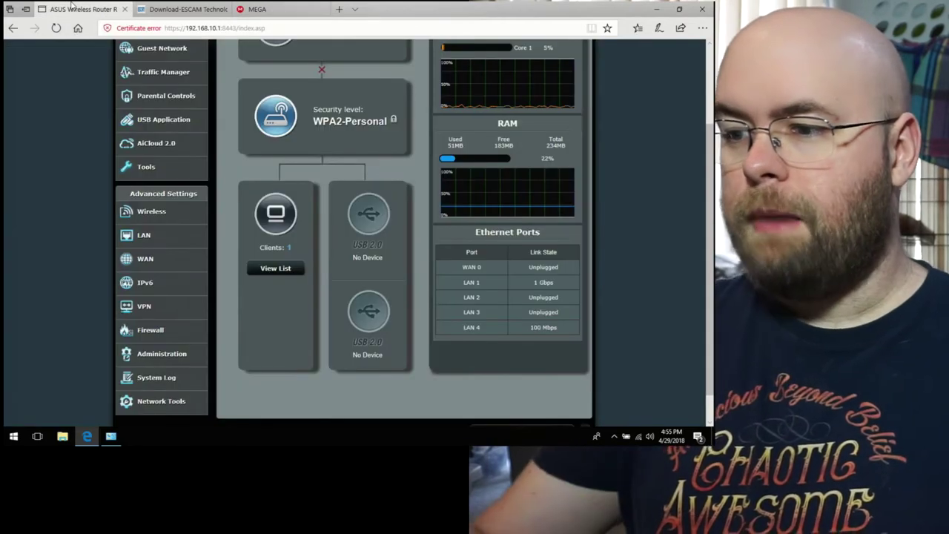
click(276, 268)
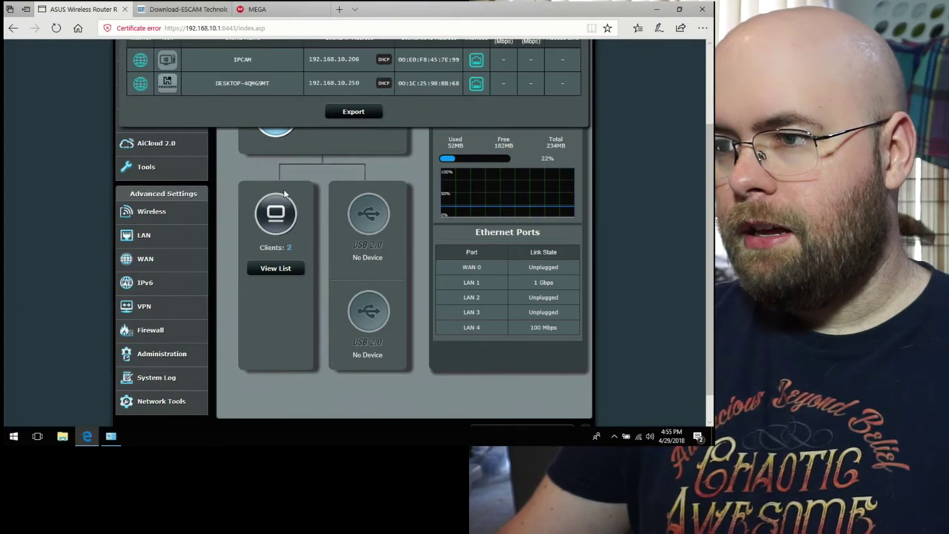
scroll(284, 195, up, 2)
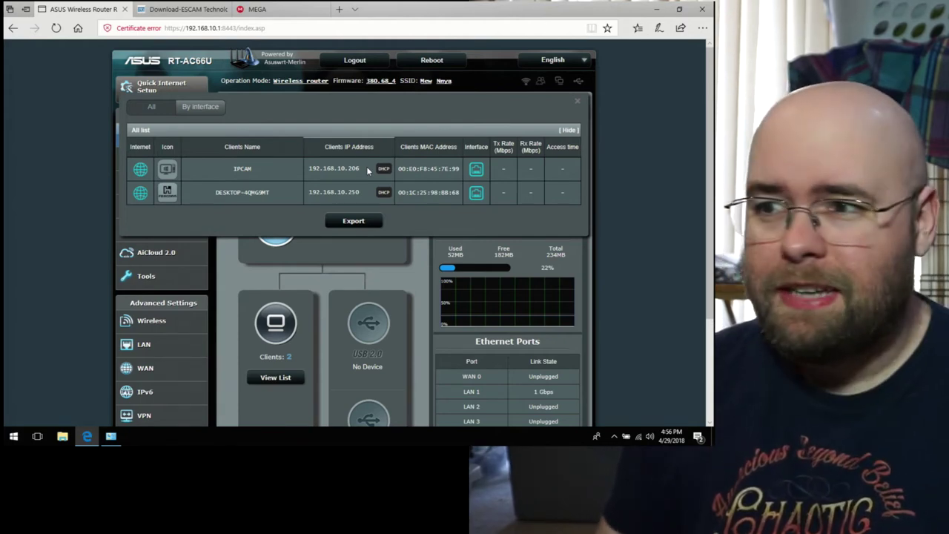
click(179, 7)
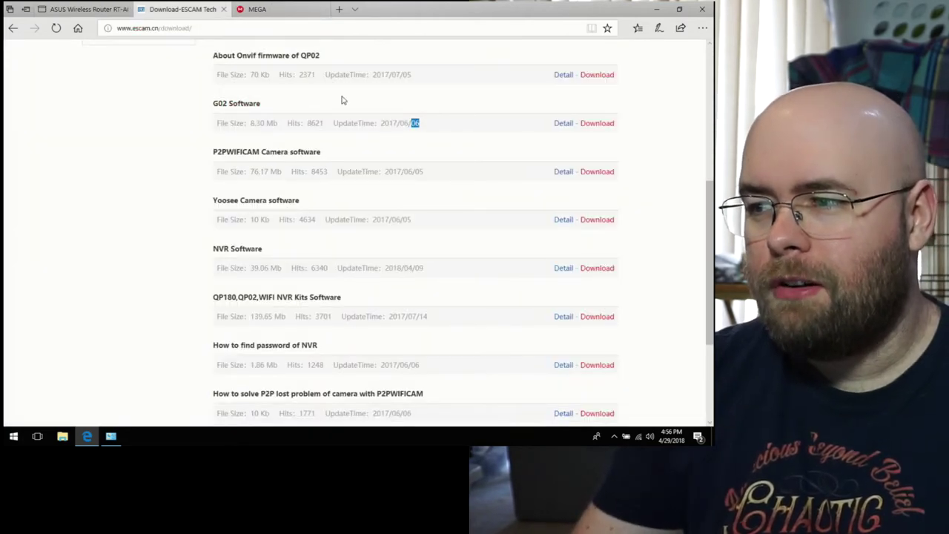
Step: Open the G02 Software folder on MEGA and preview G02 guide.jpg
click(602, 123)
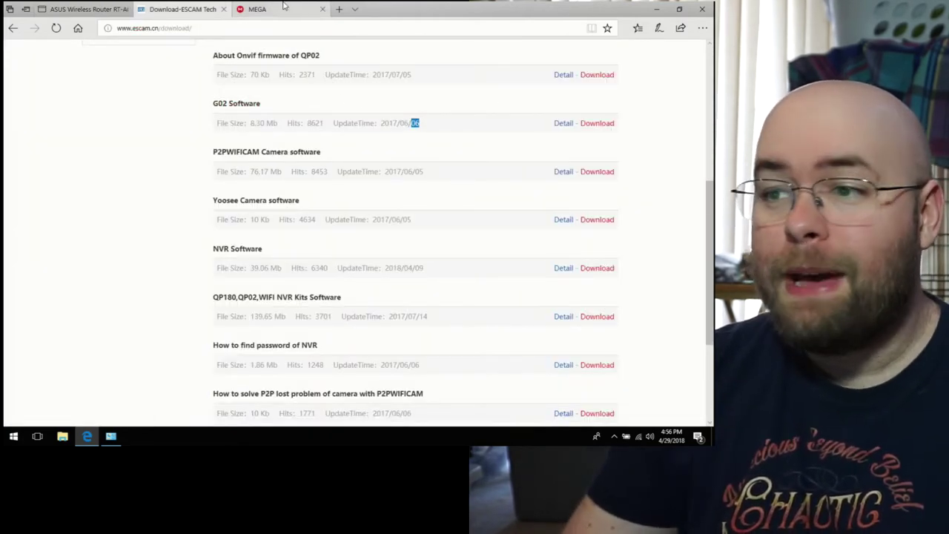
click(284, 5)
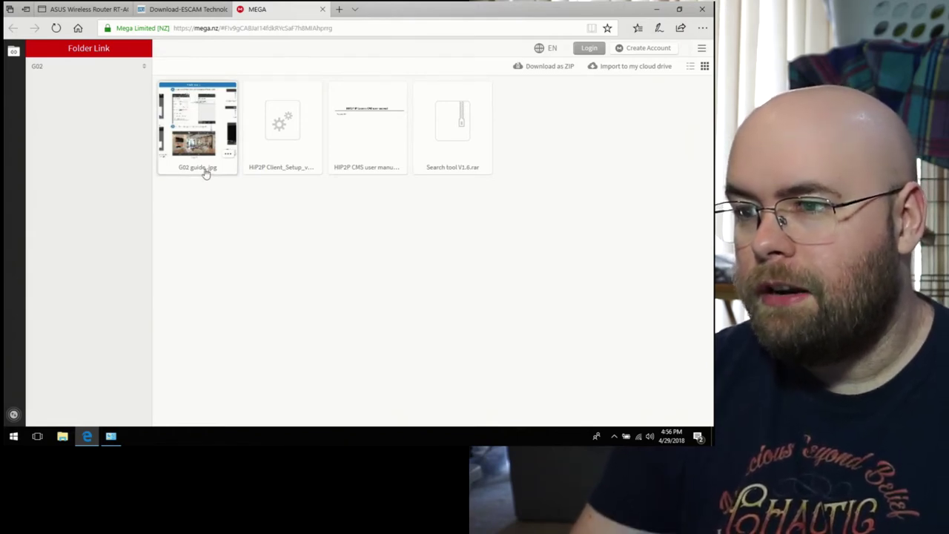
click(225, 155)
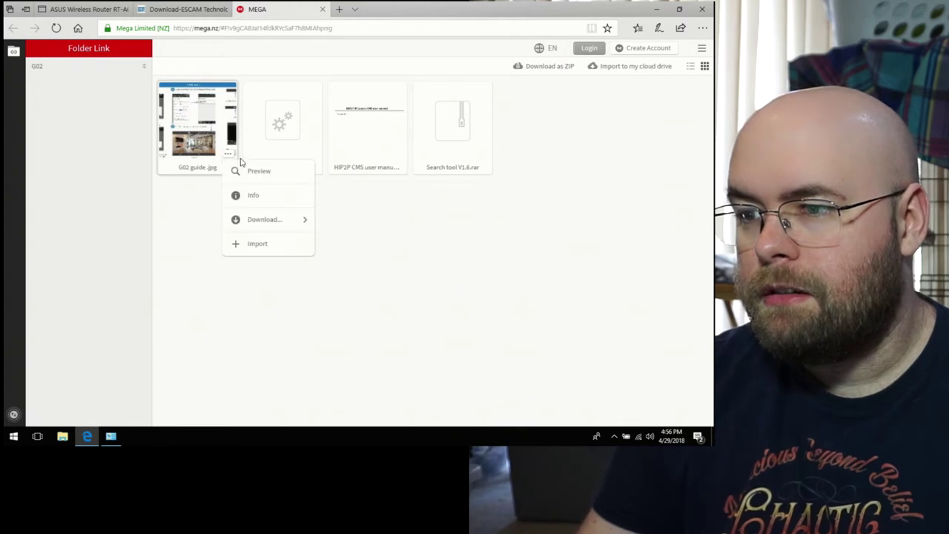
click(246, 173)
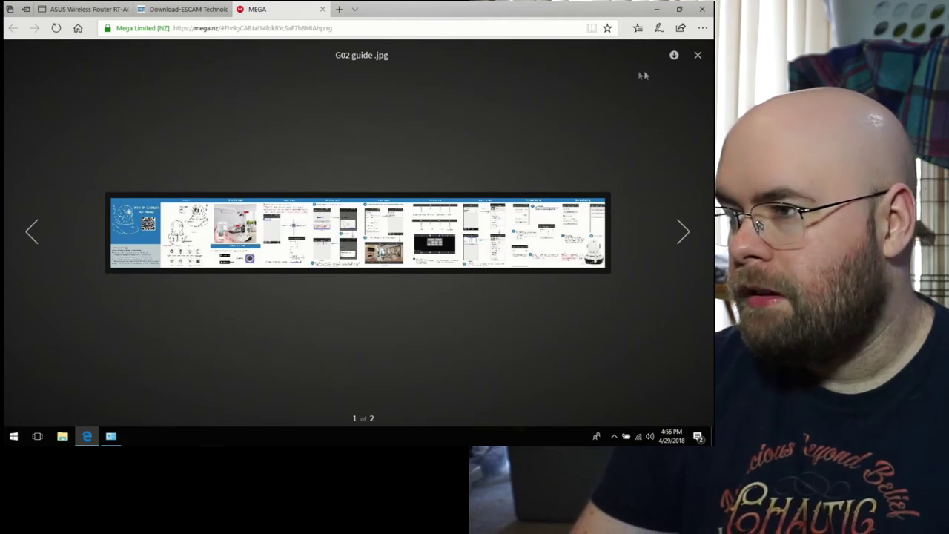
Step: Download G02 guide.jpg (4.1 MB) and open the downloaded copy in Photos
click(674, 55)
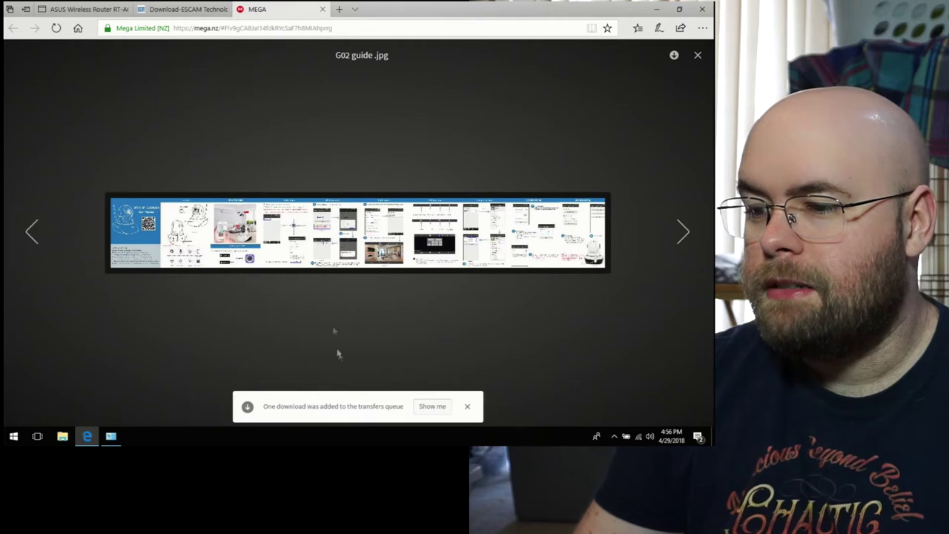
click(178, 8)
click(267, 9)
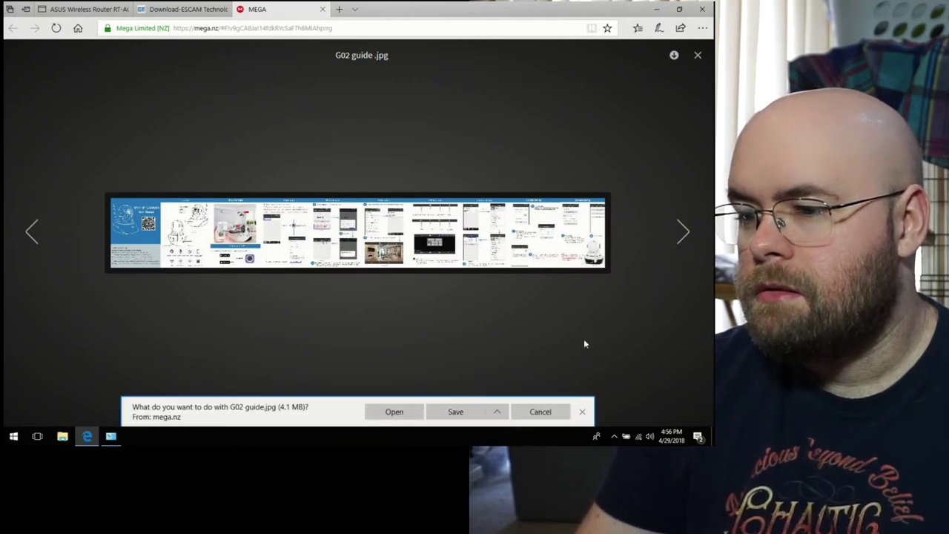
click(382, 410)
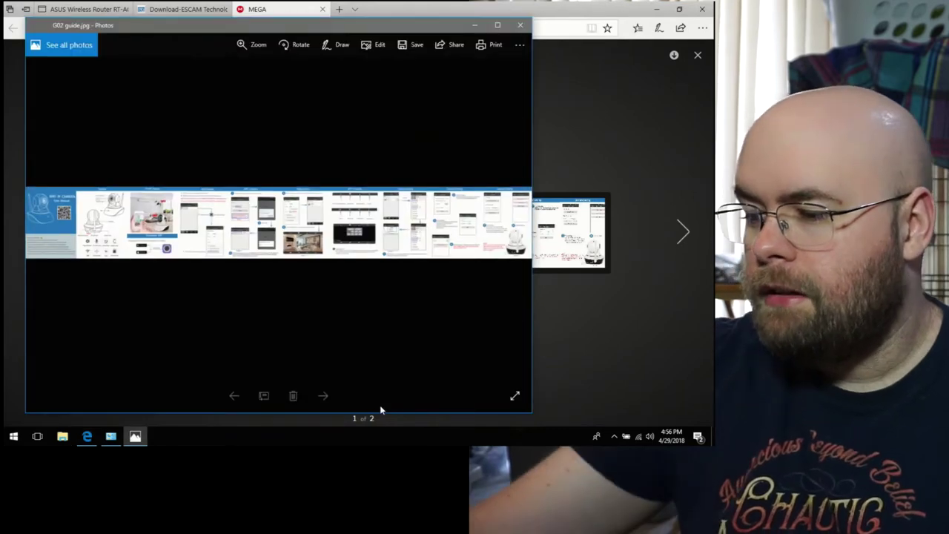
Step: Zoom into the G02 guide image, pan across its panels, then close Photos
key(ctrl+plus)
key(Left)
key(Left)
key(Left)
key(Left)
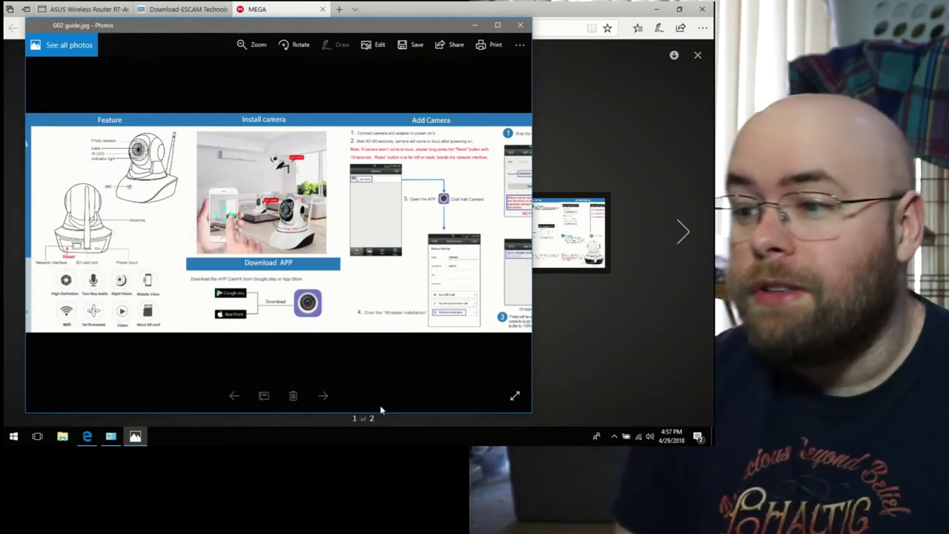
scroll(380, 409, right, 5)
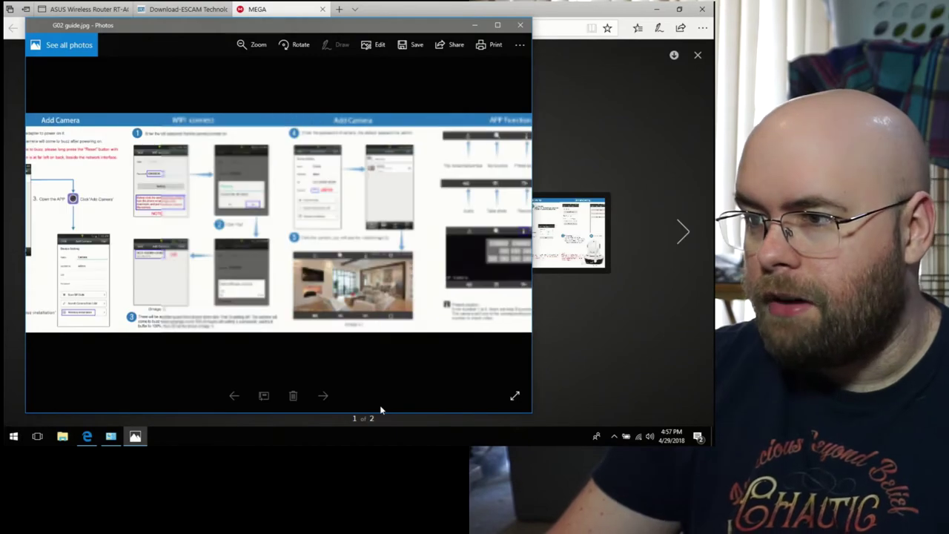
scroll(380, 410, right, 4)
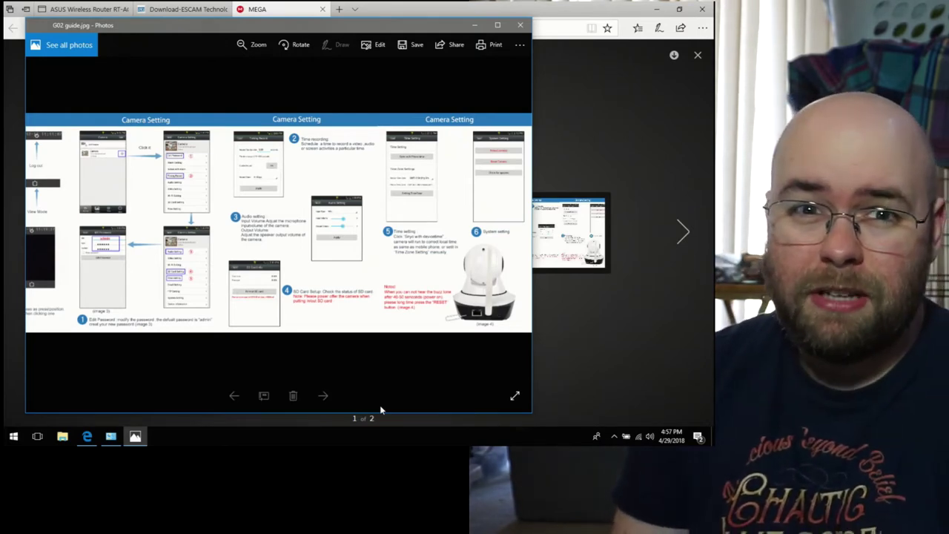
scroll(380, 410, up, 10)
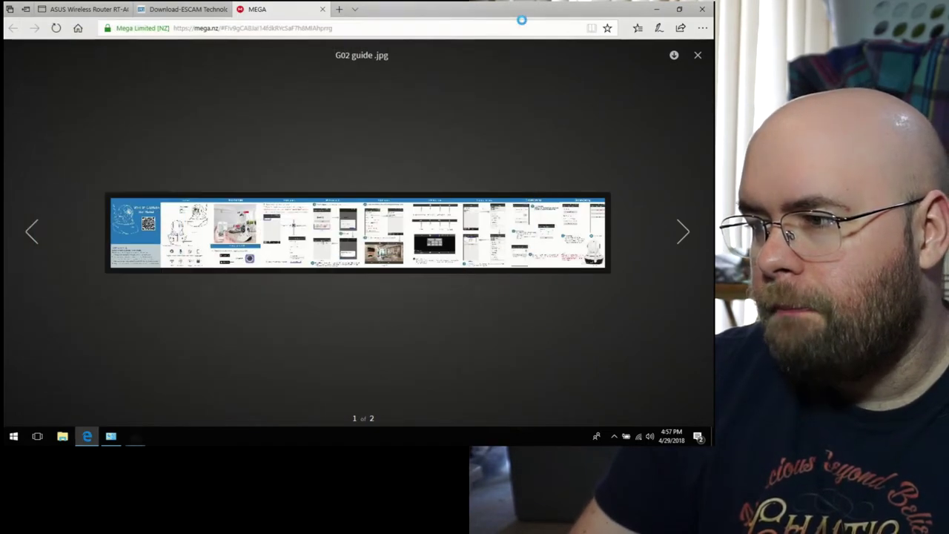
click(520, 24)
Step: Preview the HIP2P CMS user manual V4.0 PDF and jump to its CMS detailed instruction section
click(684, 233)
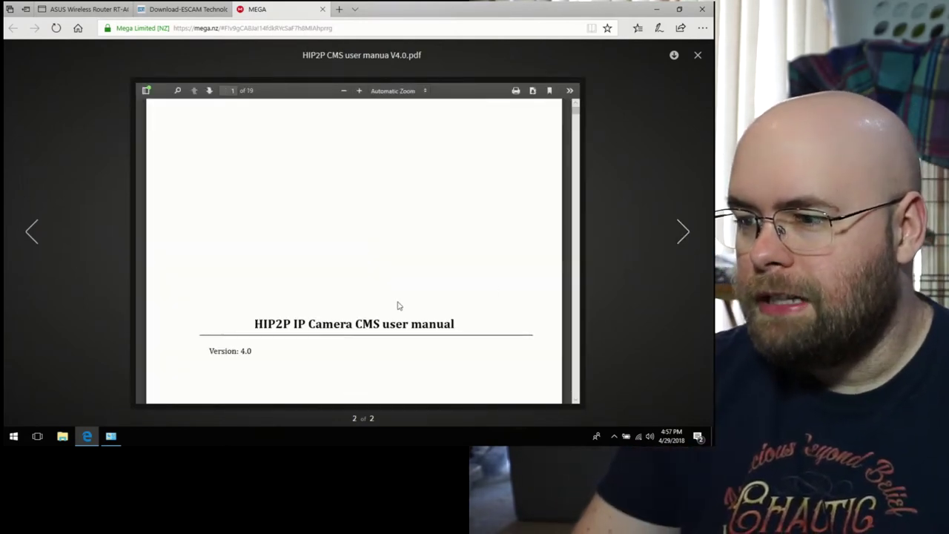
scroll(398, 305, down, 3)
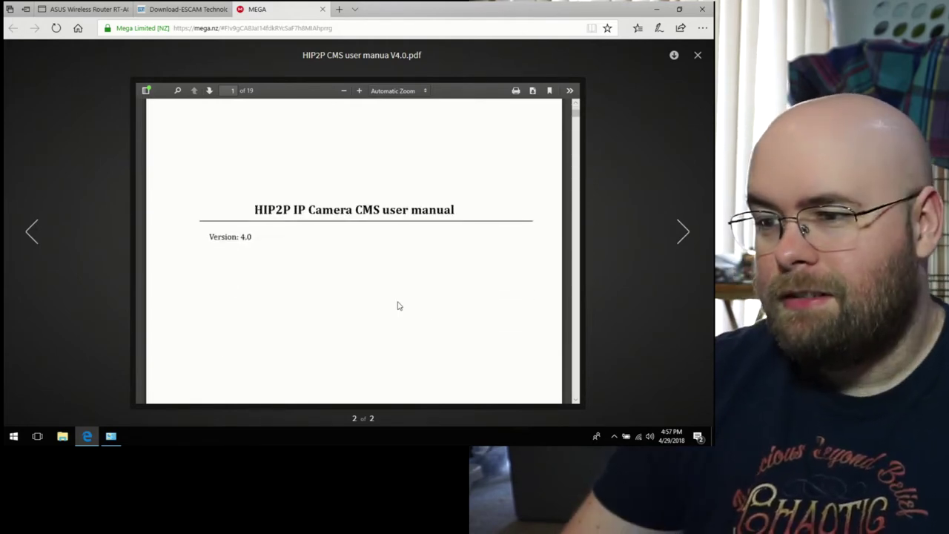
scroll(398, 305, down, 12)
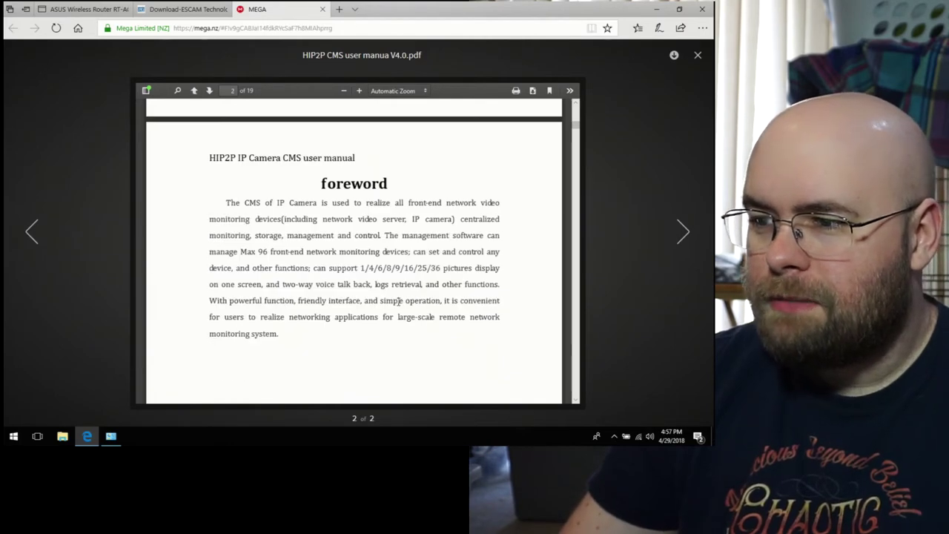
scroll(398, 301, down, 1)
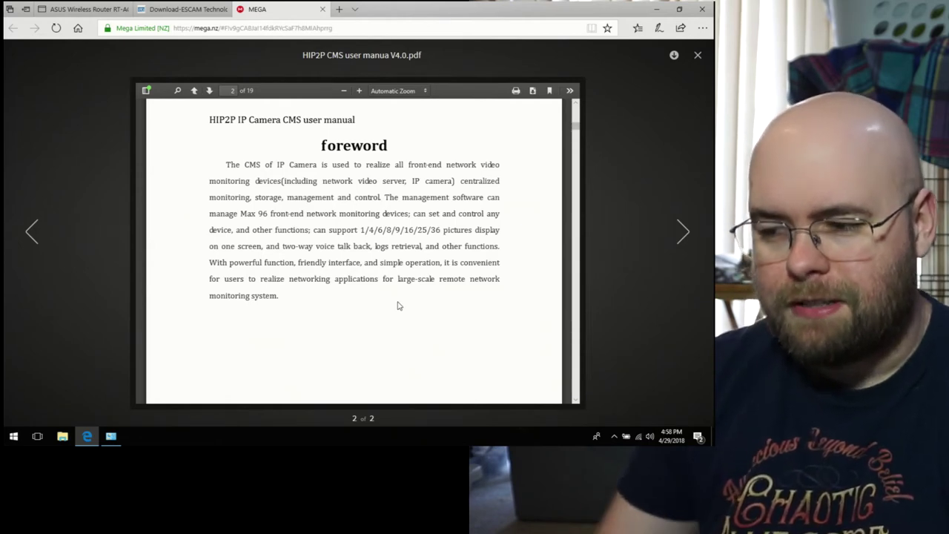
scroll(398, 305, down, 10)
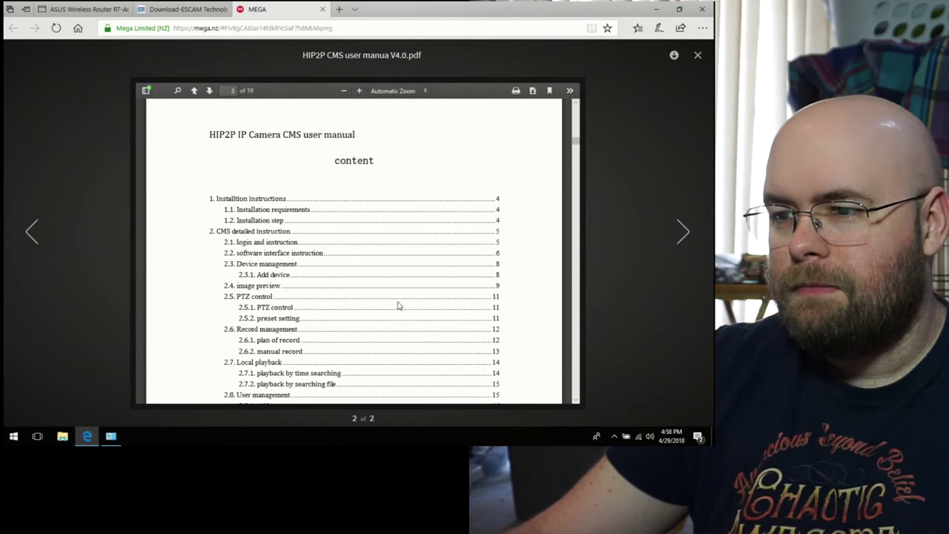
scroll(397, 305, down, 2)
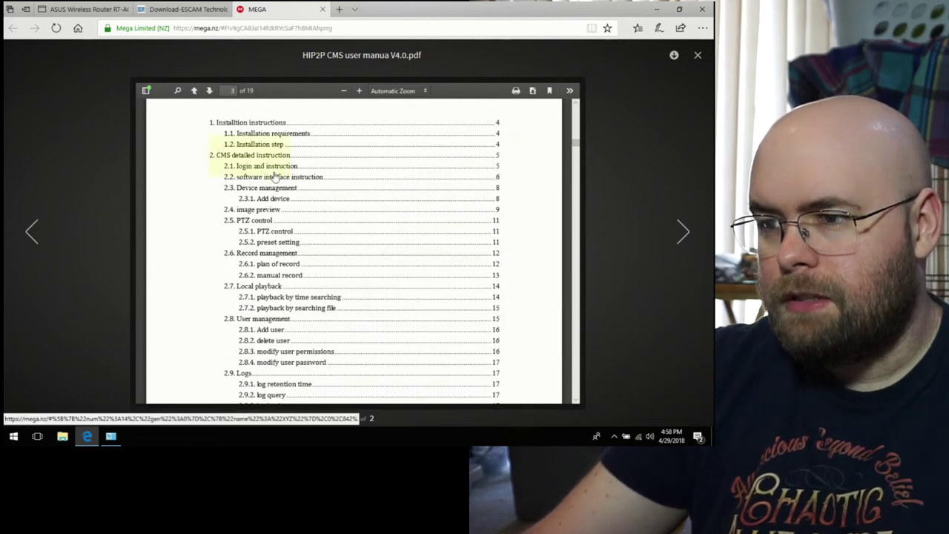
click(271, 170)
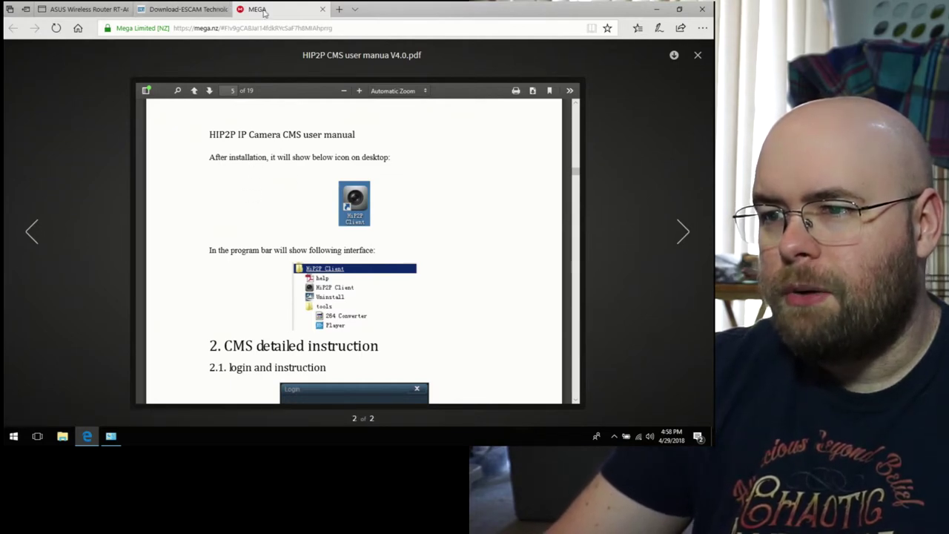
Step: Download the 548 KB manual PDF, close the preview, and bring up Search tool V1.6.rar's options
click(675, 55)
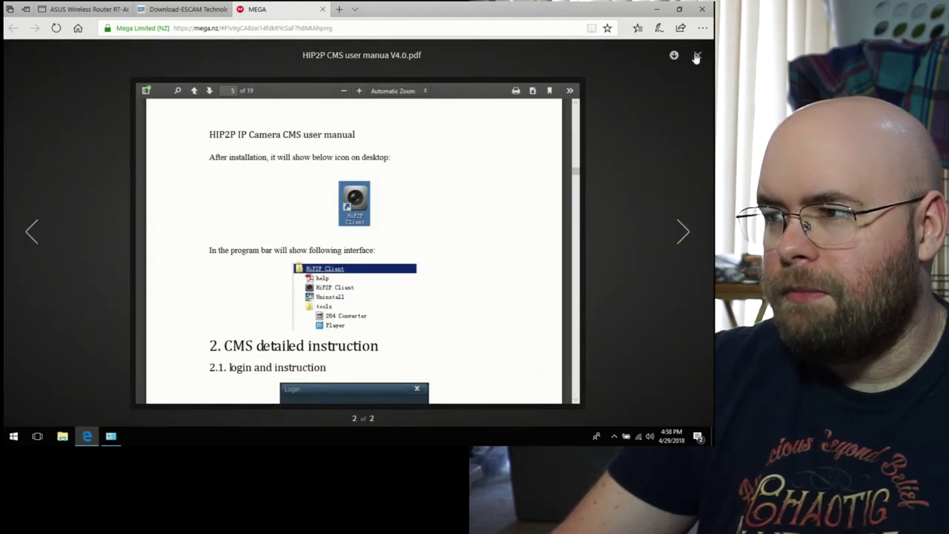
click(698, 57)
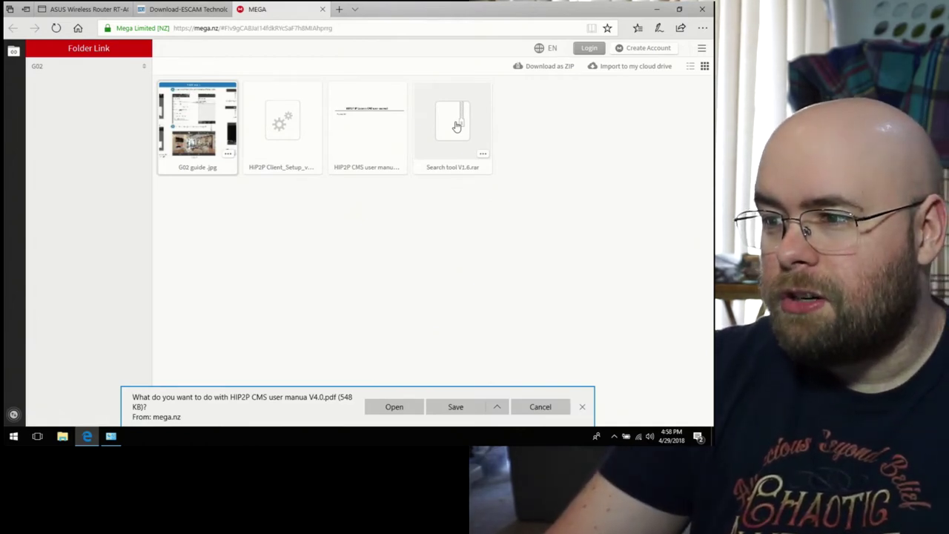
click(486, 155)
Step: Standard-download Search tool V1.6.rar and save both it and the manual PDF
mouse_move(516, 200)
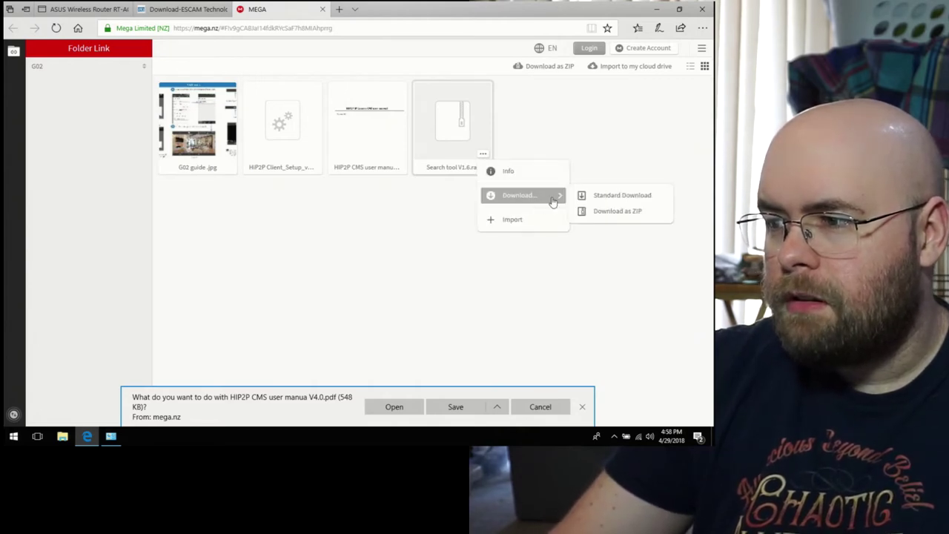
click(649, 197)
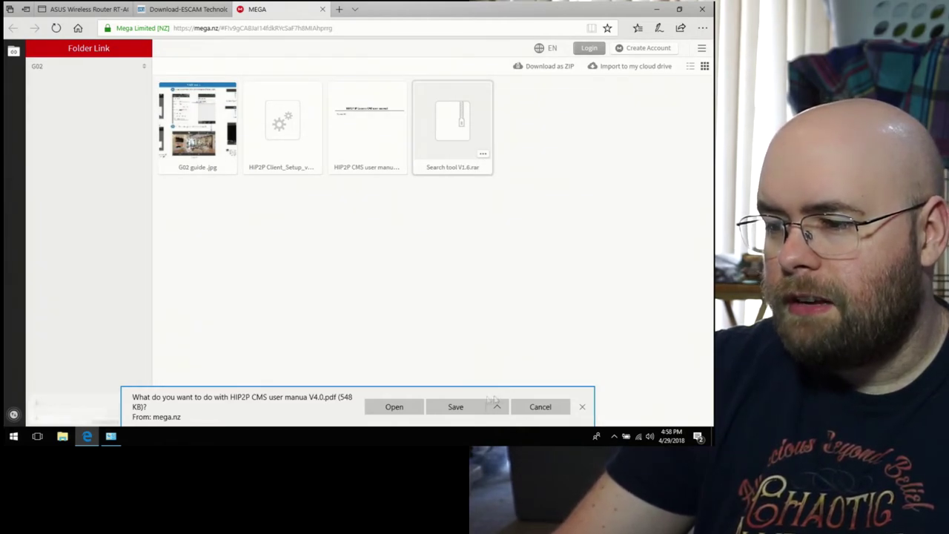
click(439, 410)
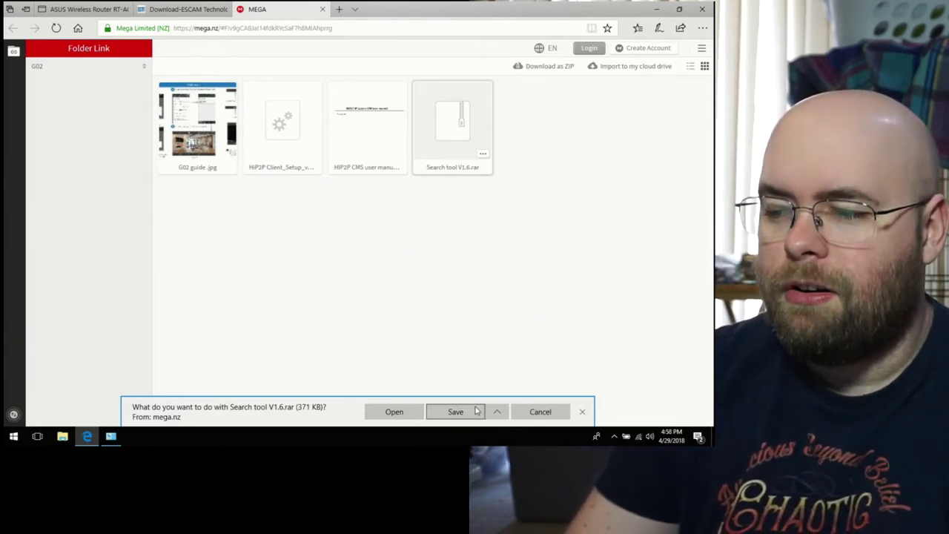
click(456, 412)
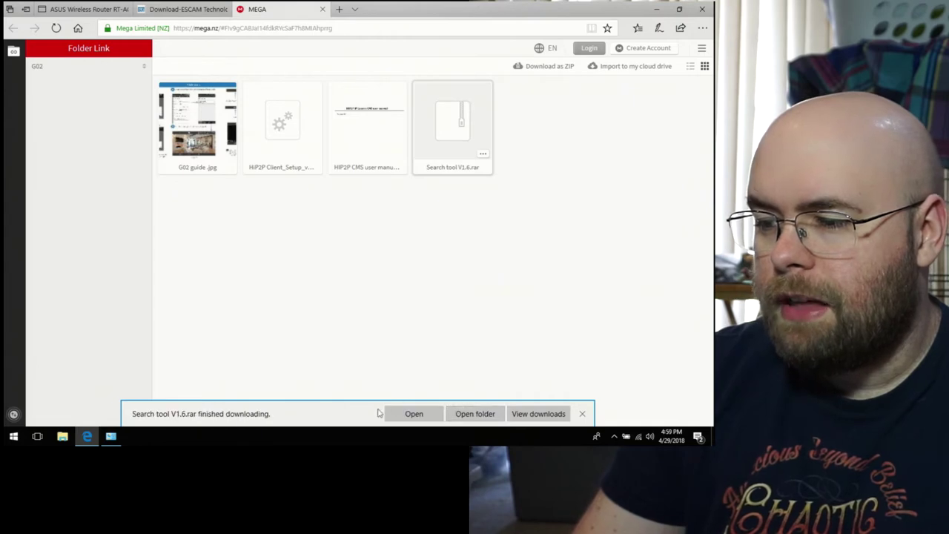
Step: Dismiss the open-with prompt for the archive and show the Downloads folder in File Explorer
click(392, 415)
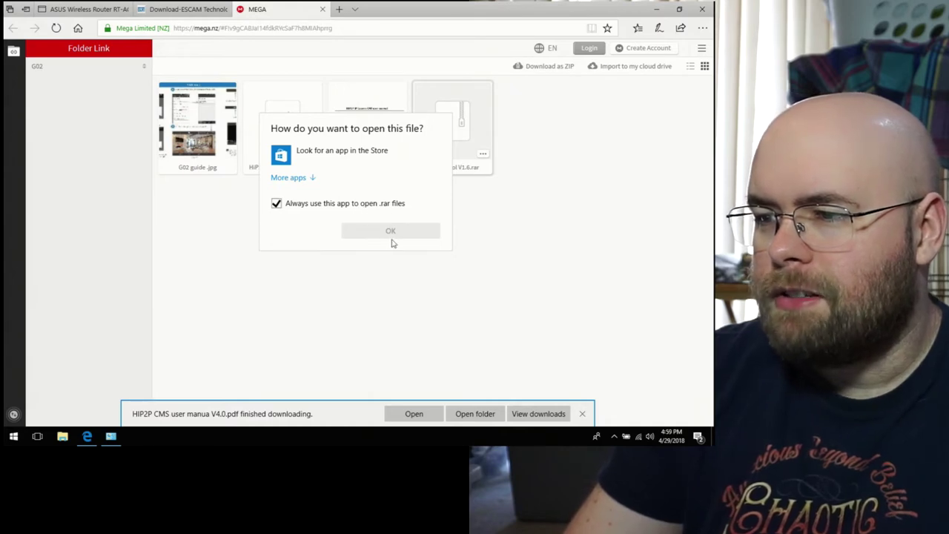
click(143, 283)
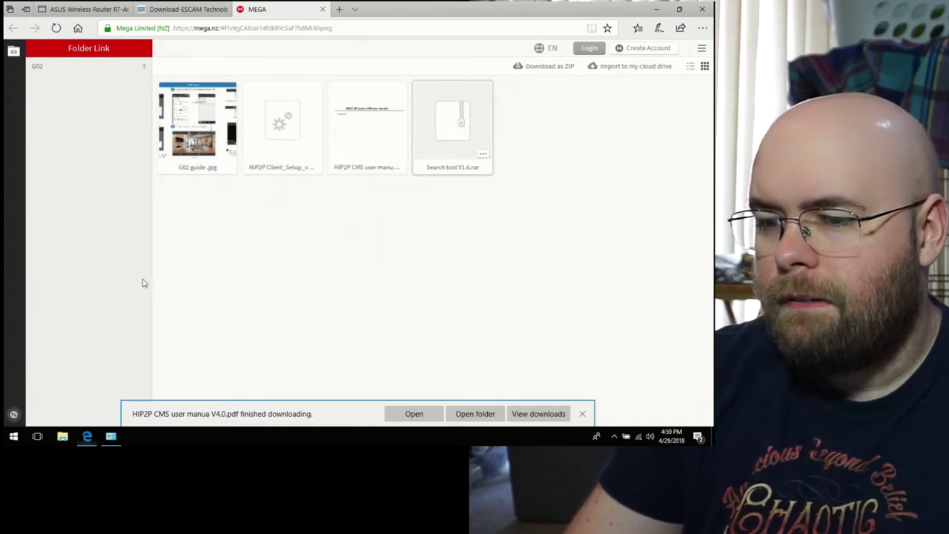
click(64, 437)
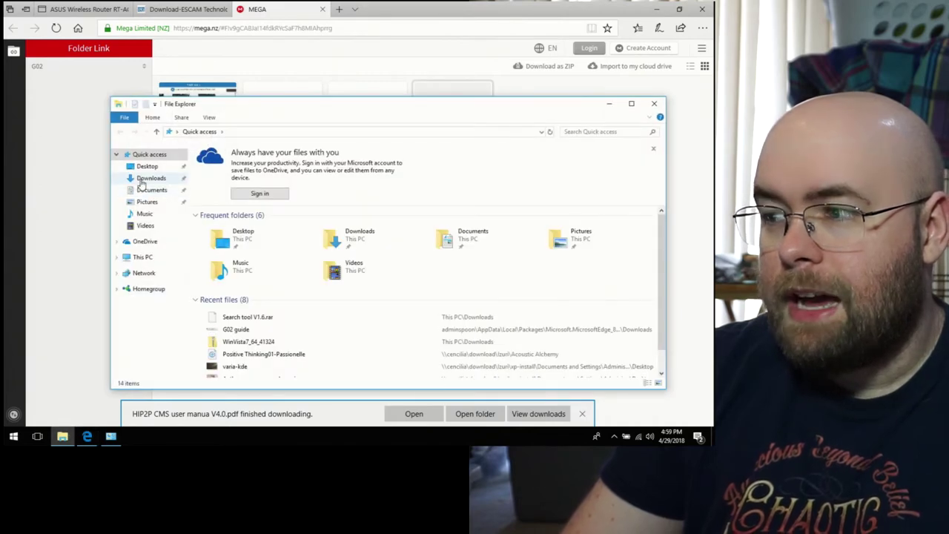
click(148, 178)
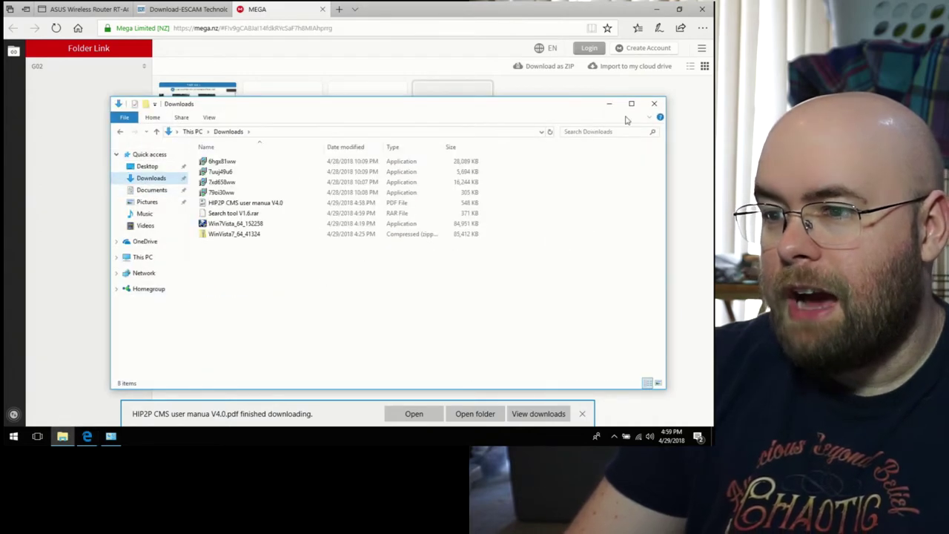
Step: Open Search tool V1.6.rar with 7-Zip and run search_setup_v2.01.exe from it
right_click(227, 215)
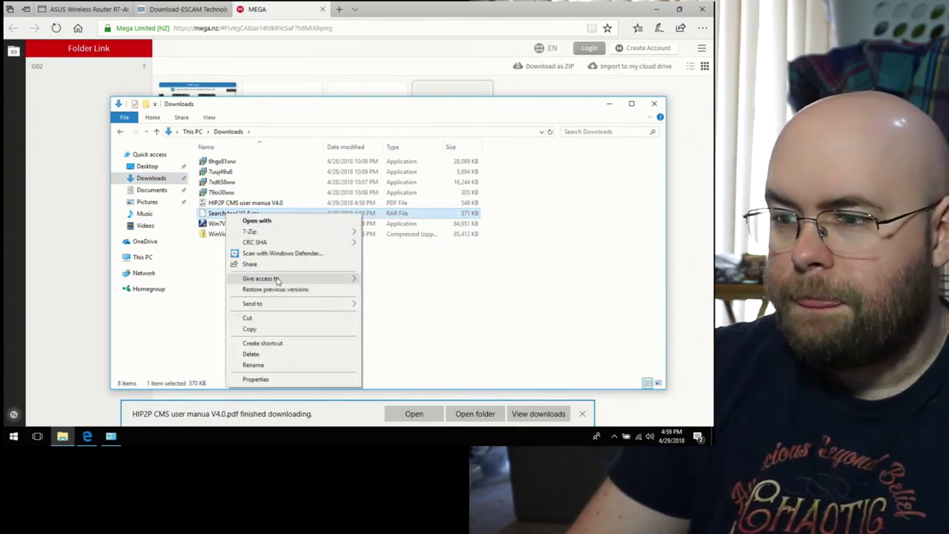
mouse_move(269, 232)
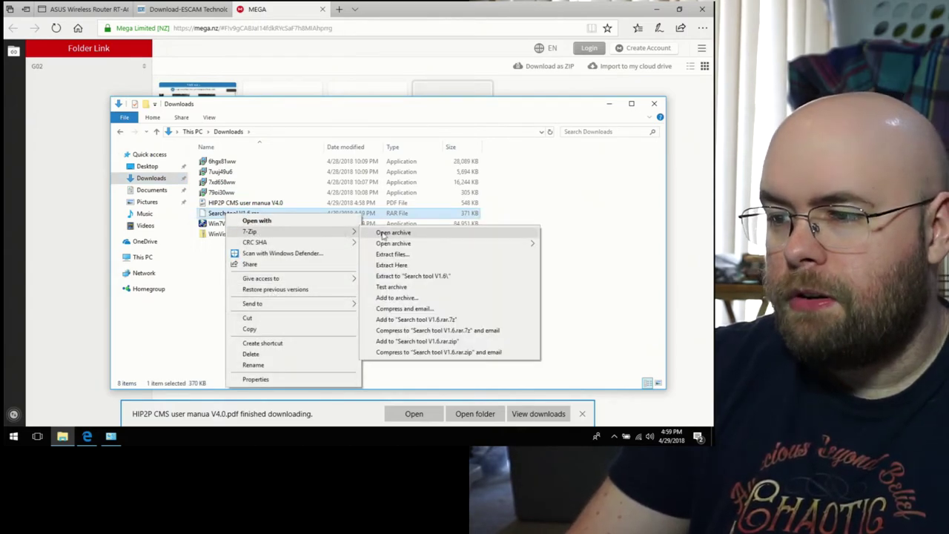
click(385, 231)
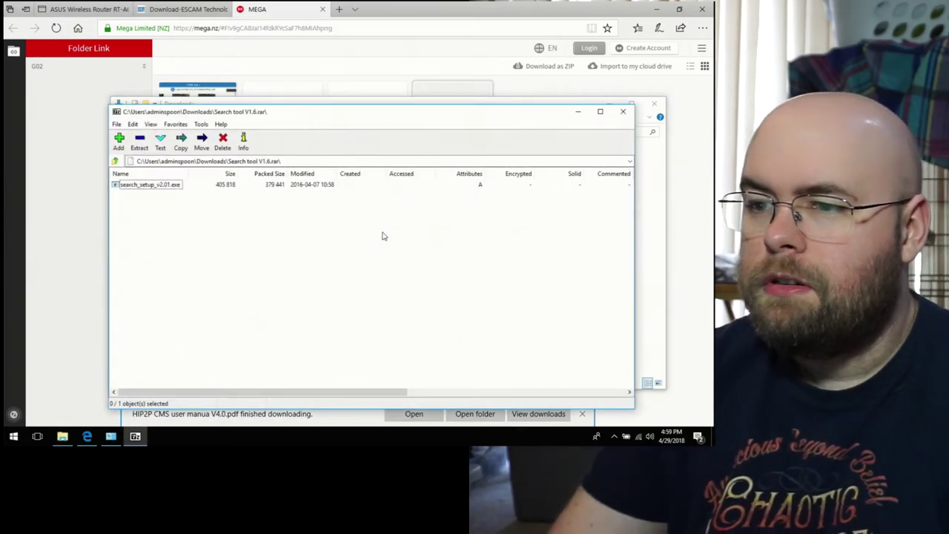
double_click(143, 187)
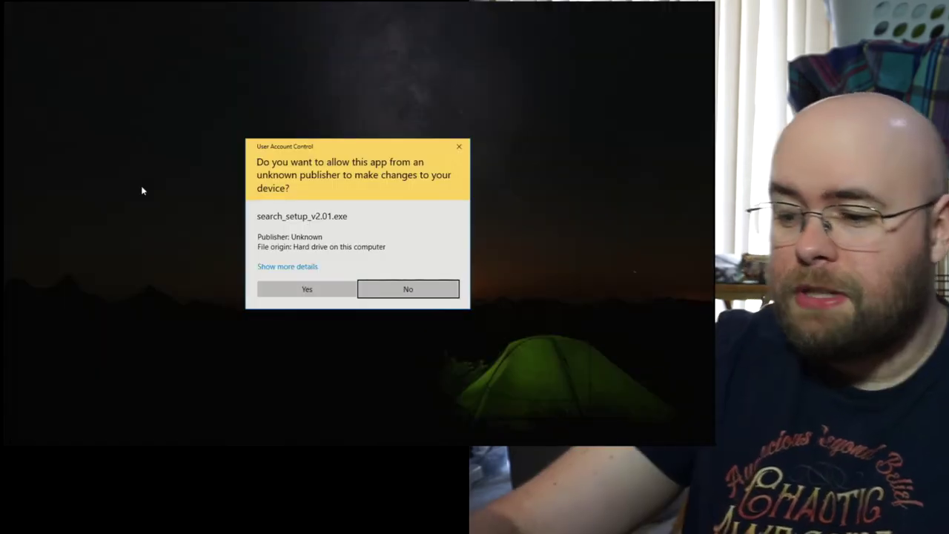
Step: Install SearchTool with the default location and Start Menu folder, launching it at finish
key(alt+y)
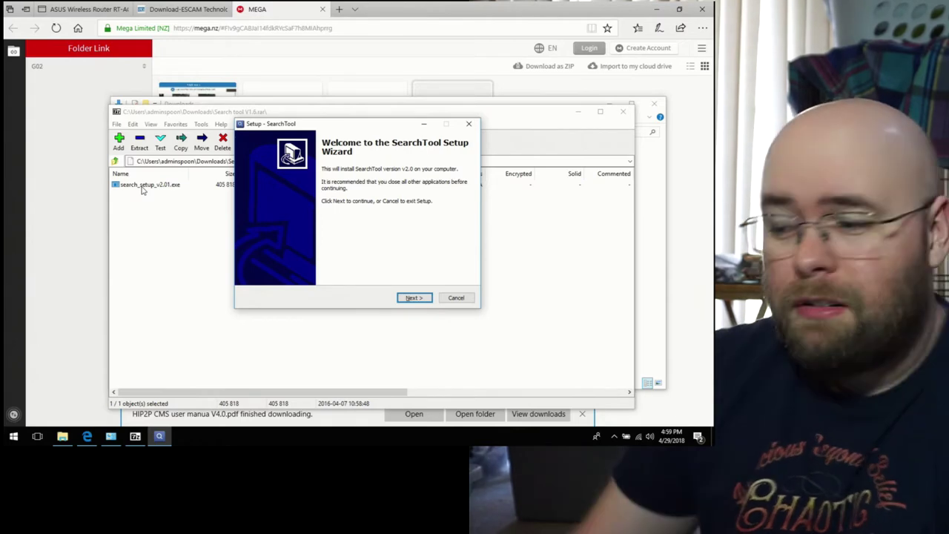
key(Return)
key(Return)
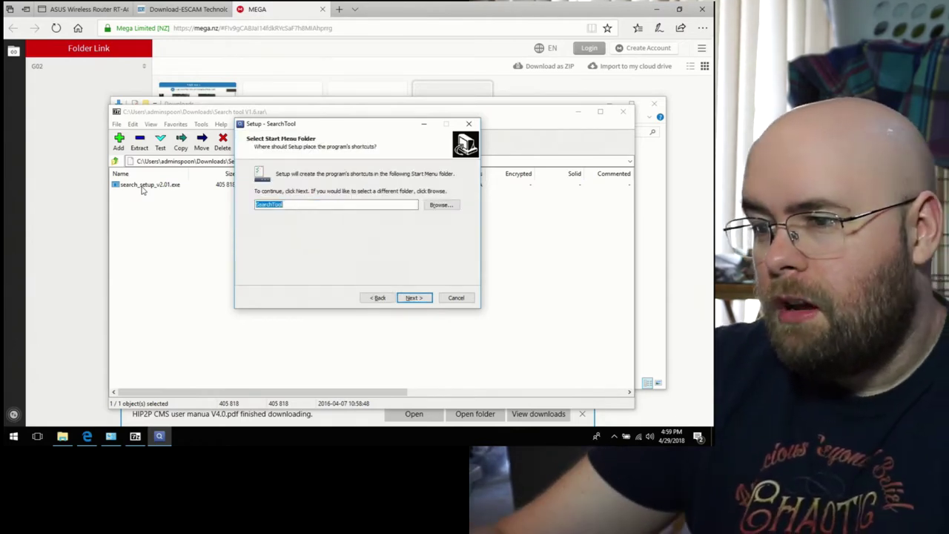
key(Return)
key(Return)
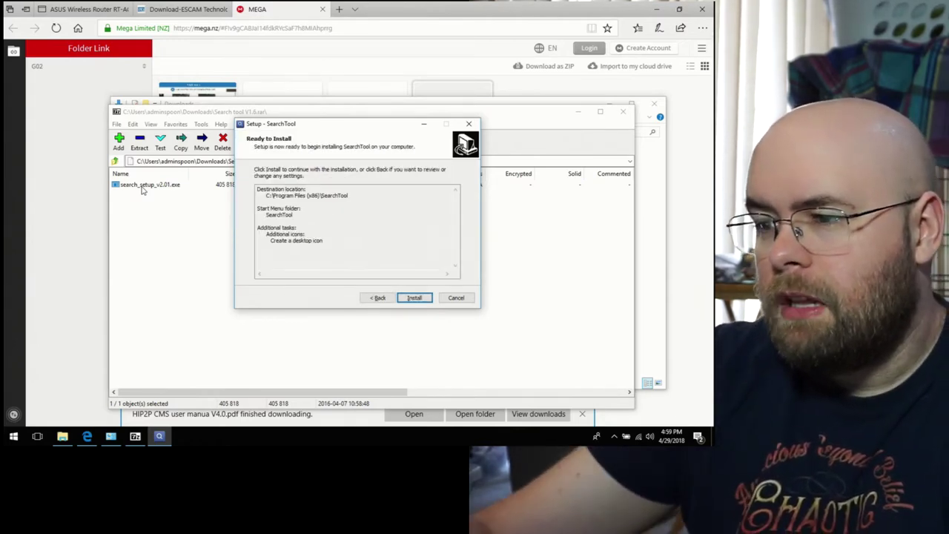
key(Return)
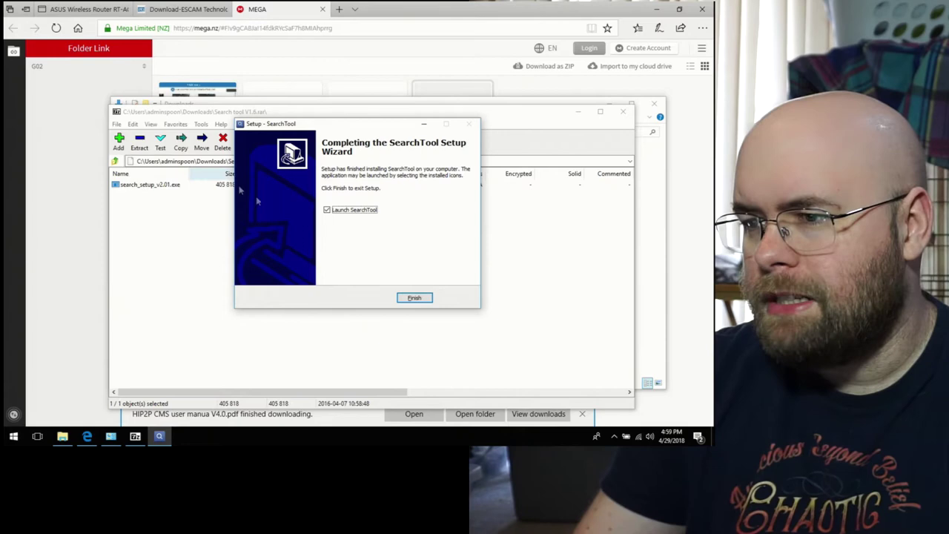
click(415, 299)
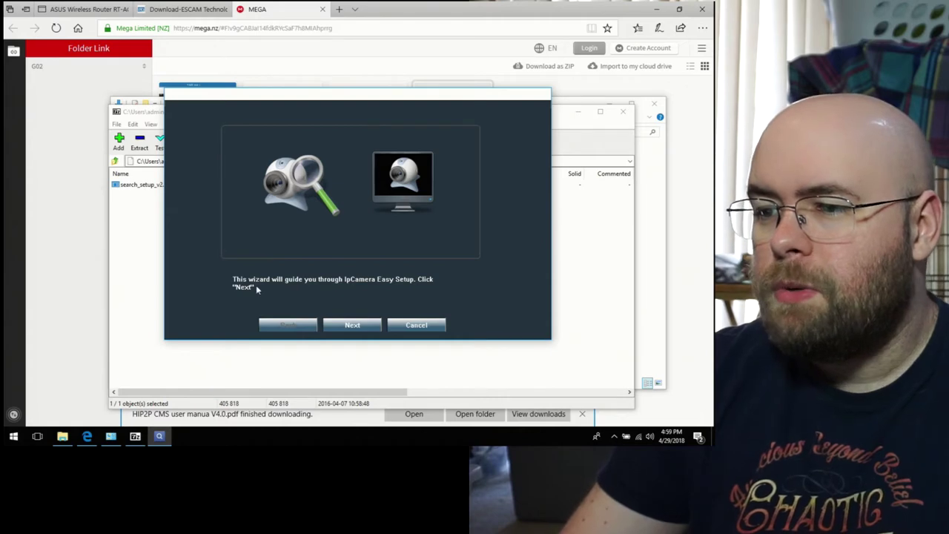
Step: Search for cameras, allow SearchTool through the firewall, and close the wizard after finding none
click(352, 325)
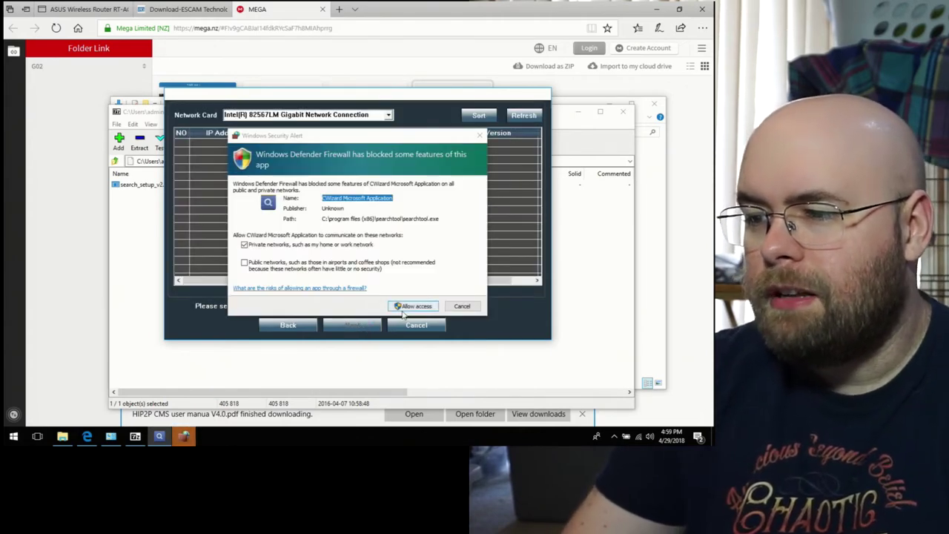
click(413, 306)
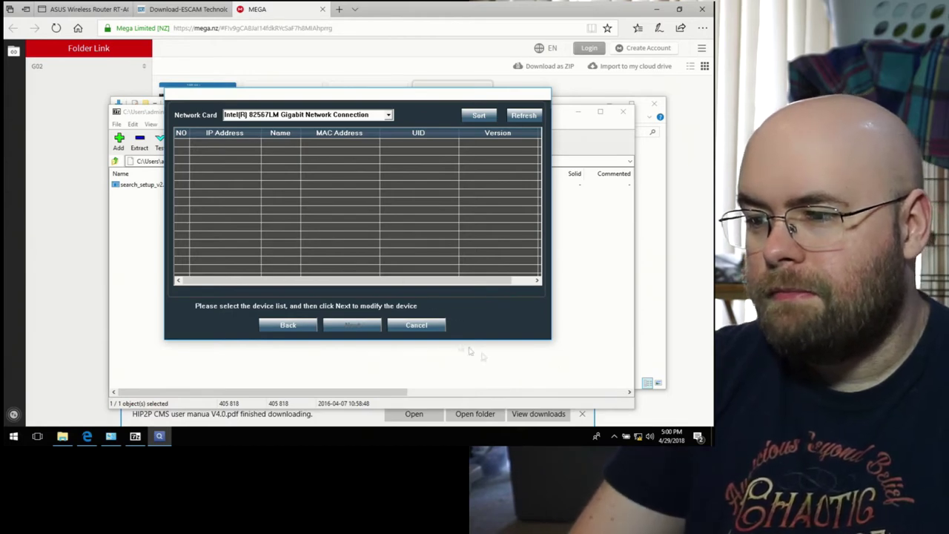
click(400, 324)
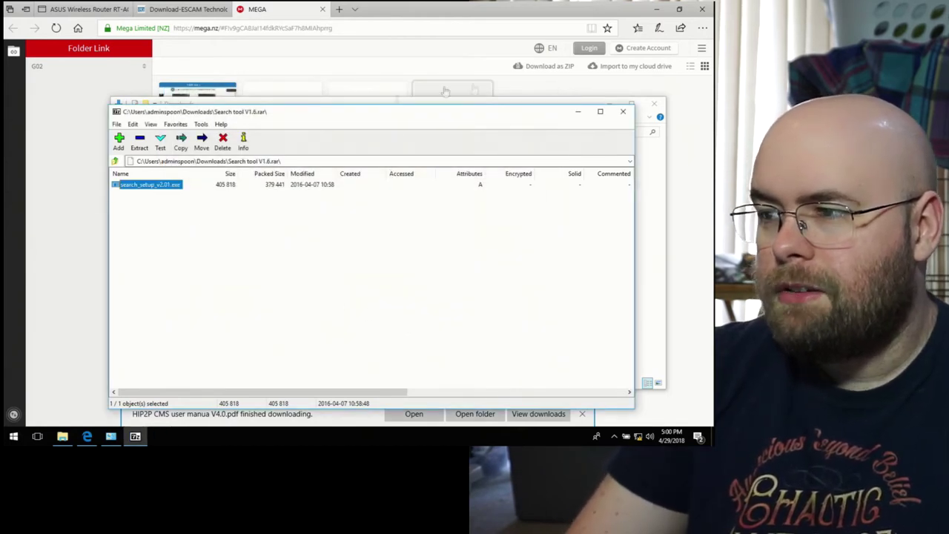
Step: Close 7-Zip, start a standard download of HiP2P Client_Setup_v5.0.2.6.exe, and open the CMS manual PDF
click(624, 112)
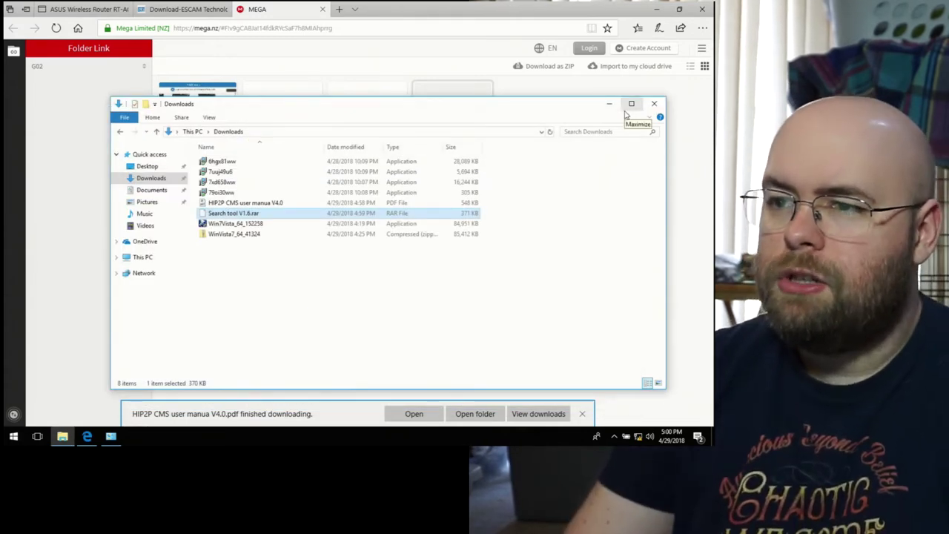
click(436, 6)
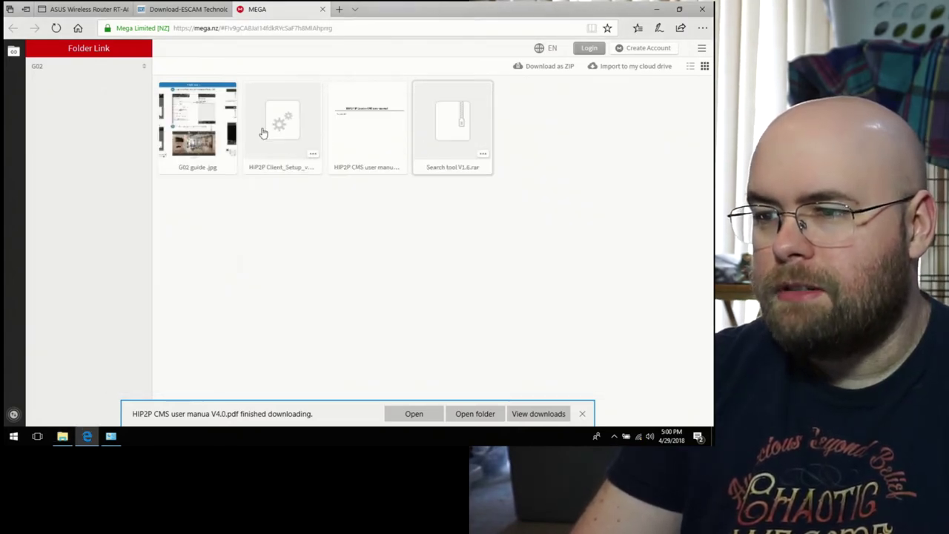
click(315, 155)
mouse_move(348, 195)
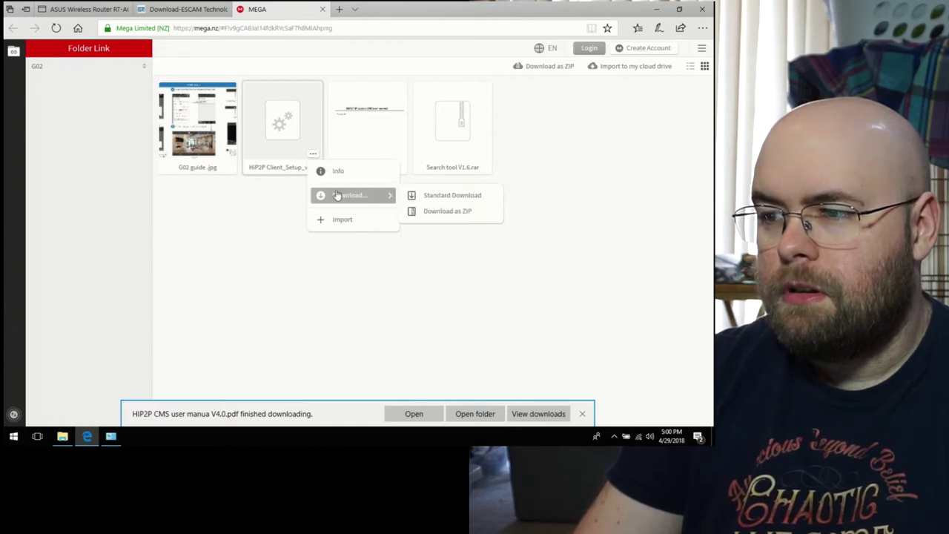
click(473, 202)
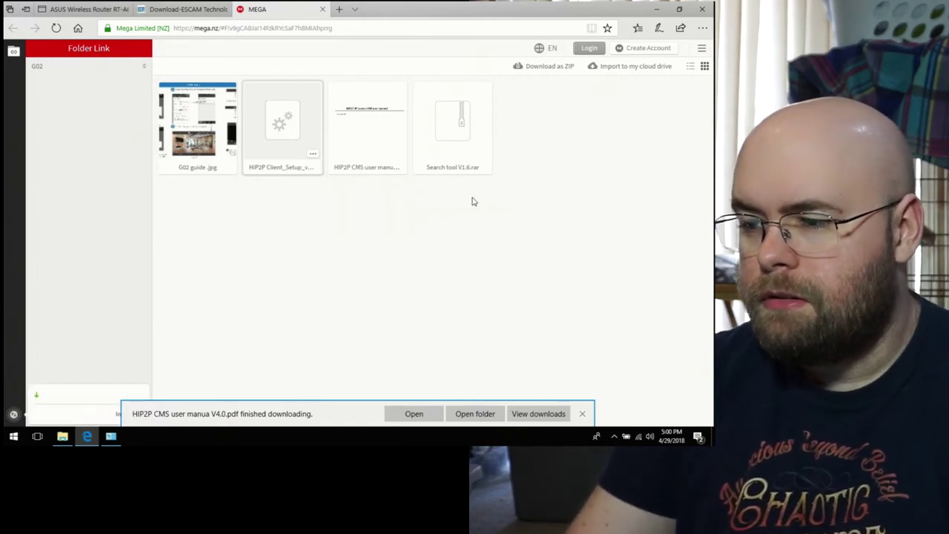
click(413, 413)
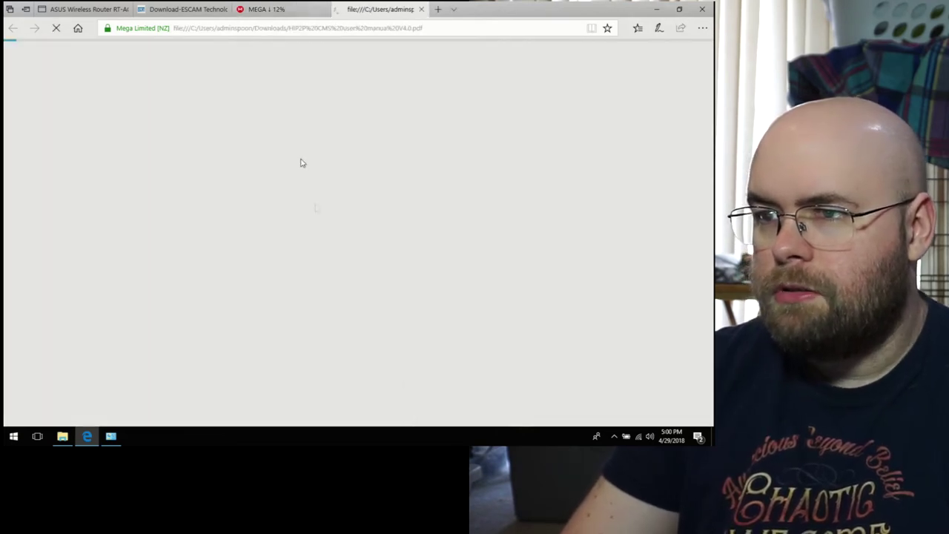
Step: Save the 10.0 MB HiP2P Client setup file and run it
click(293, 7)
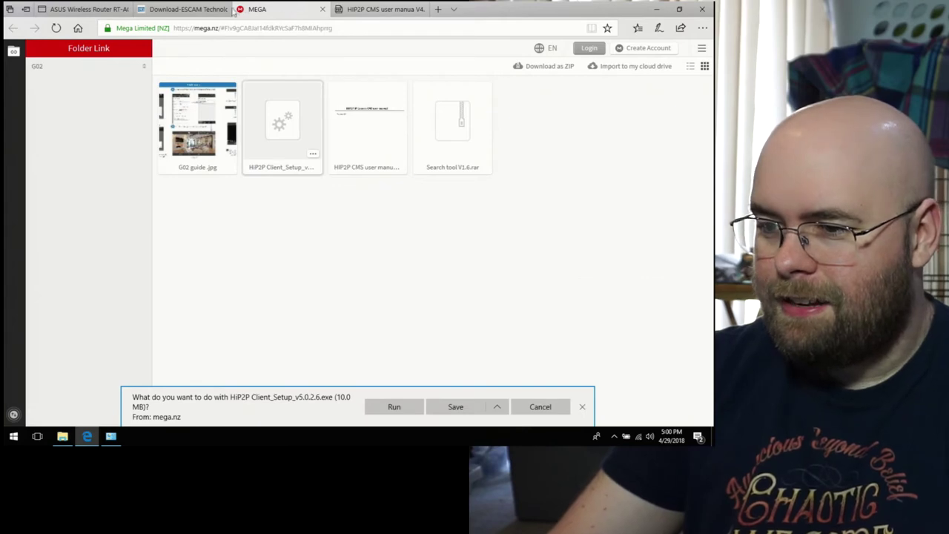
click(445, 404)
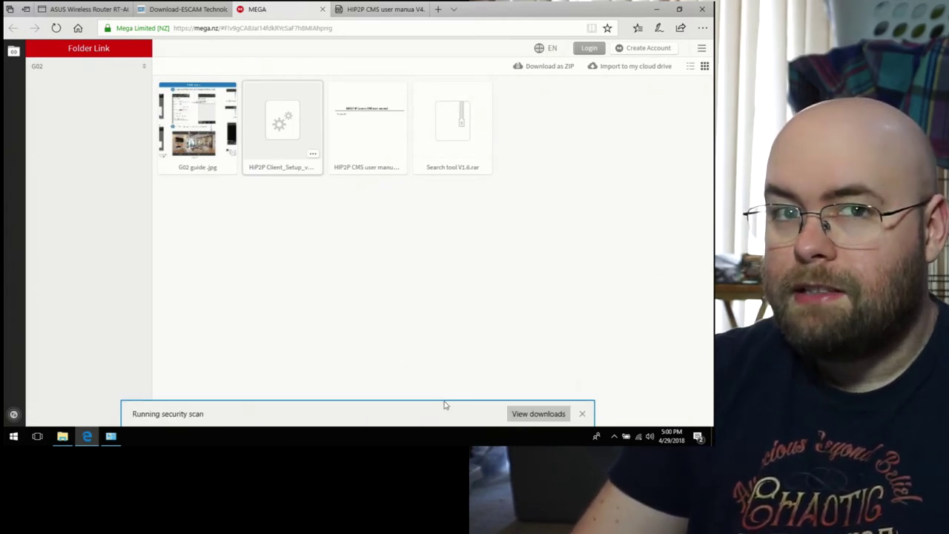
click(426, 410)
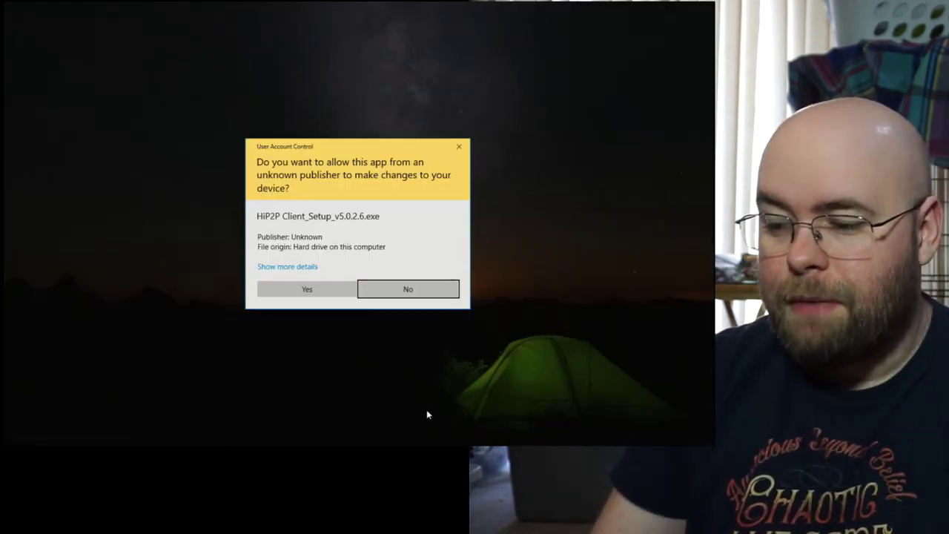
Step: Approve the installer's UAC prompt and confirm the setup language
key(Left)
key(Return)
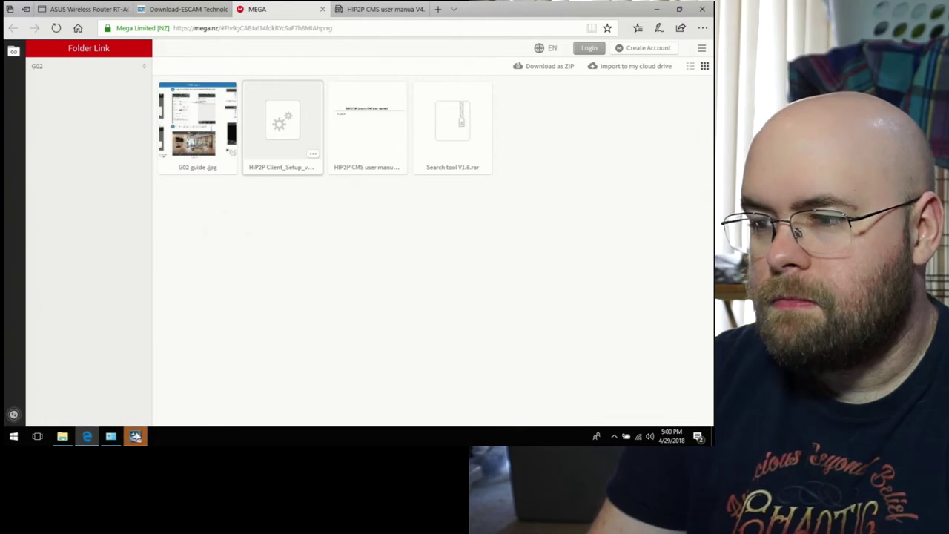
click(136, 436)
click(136, 437)
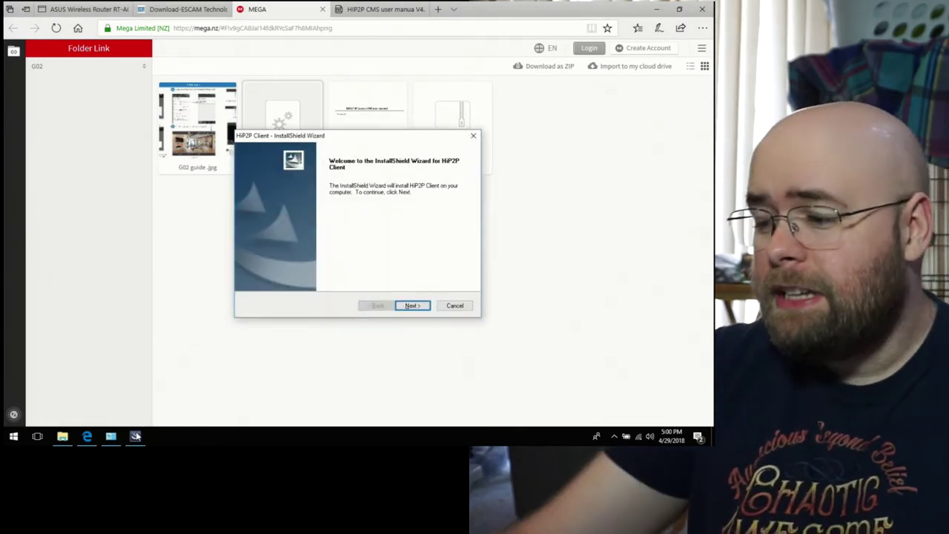
Step: Install HiP2P Client to C:\Program Files (x86)\HiP2P Client and minimise Edge to show the desktop
key(Return)
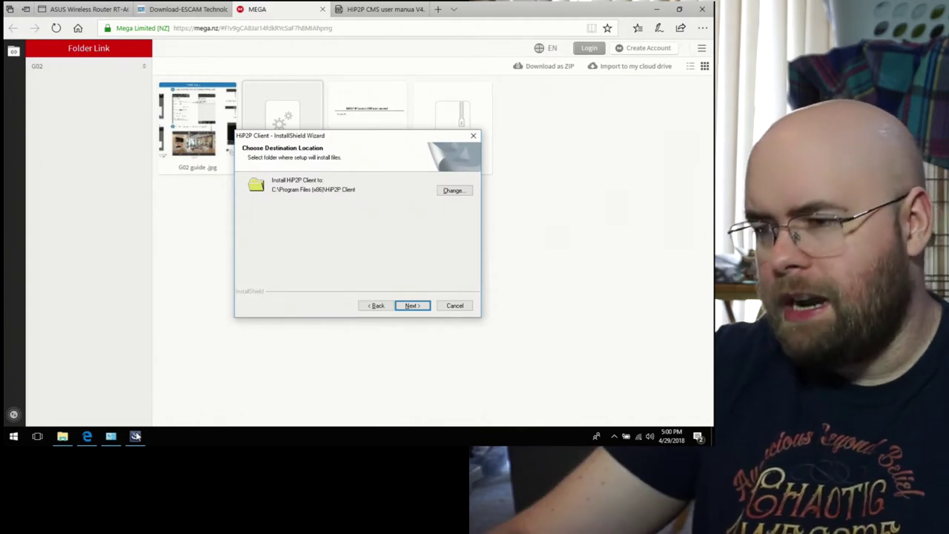
key(Return)
key(Return)
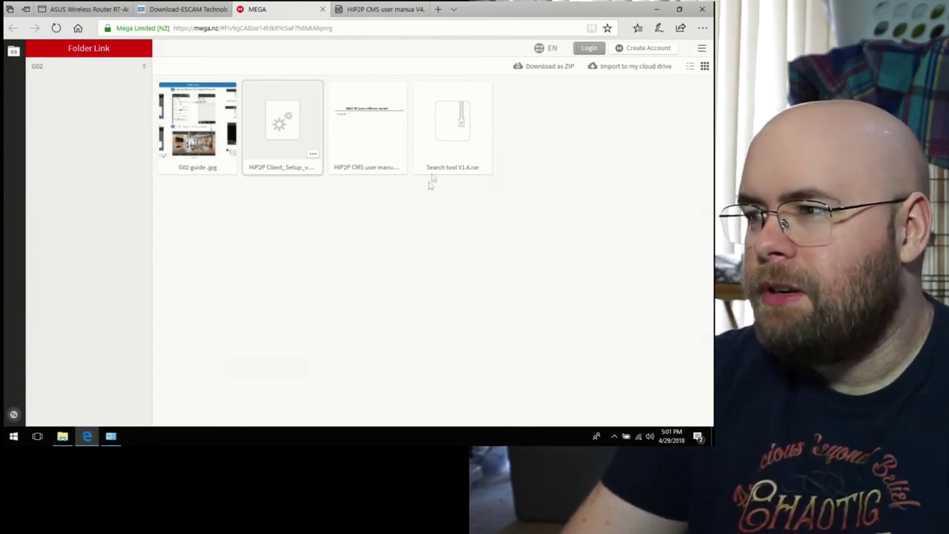
click(656, 9)
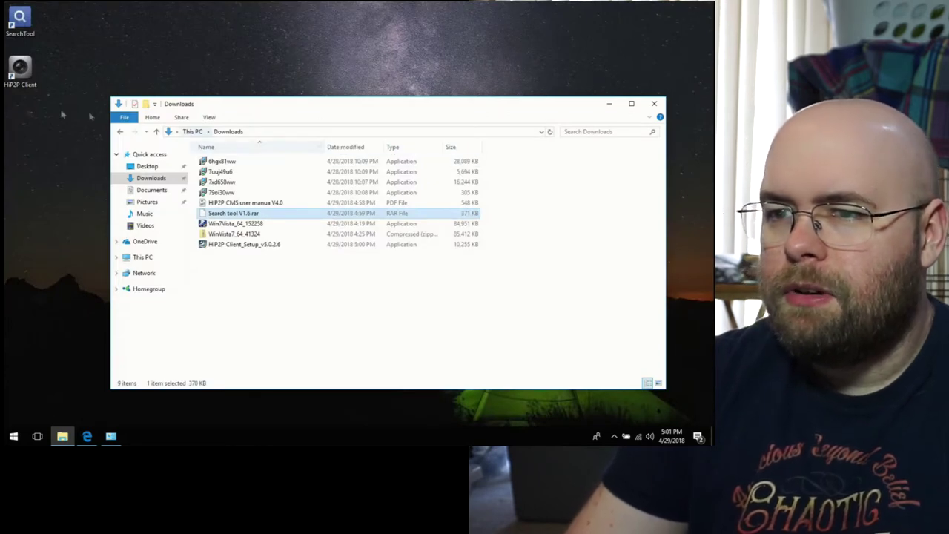
Step: Launch HiP2P Client, allow it through the firewall, attempt a login, and dismiss the wrong-password error
double_click(18, 74)
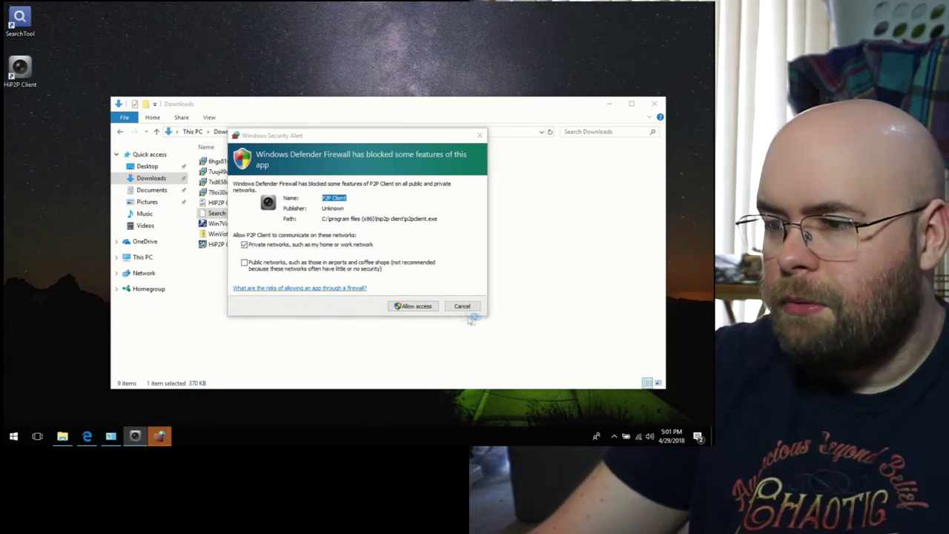
click(420, 311)
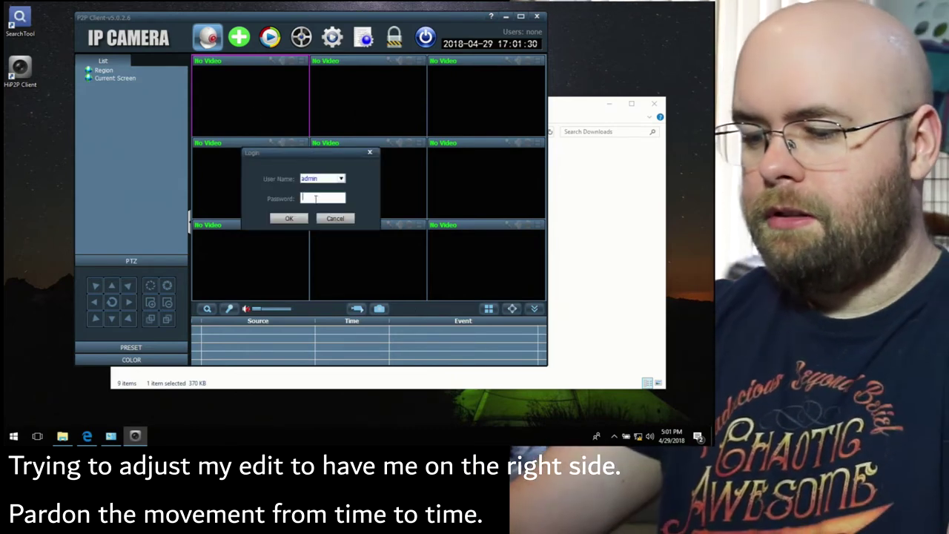
text(ad)
key(Return)
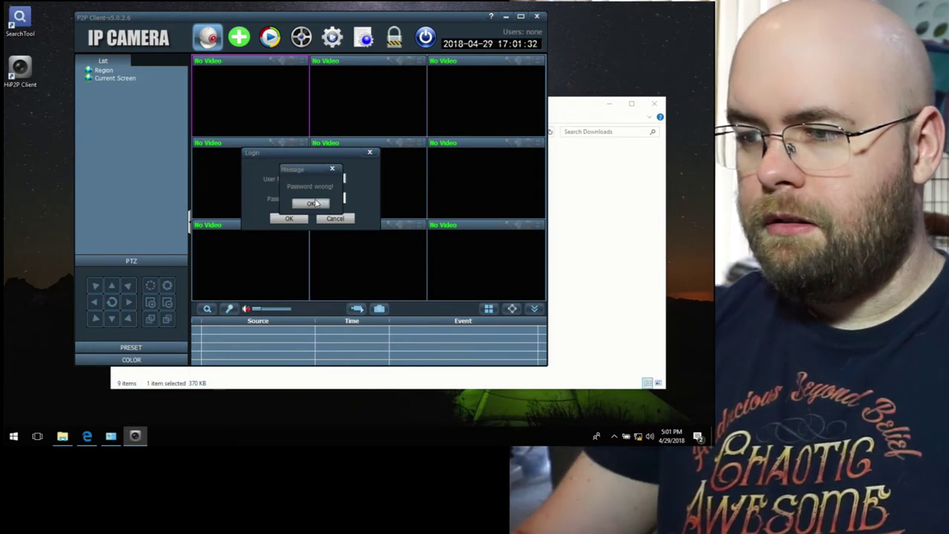
click(315, 203)
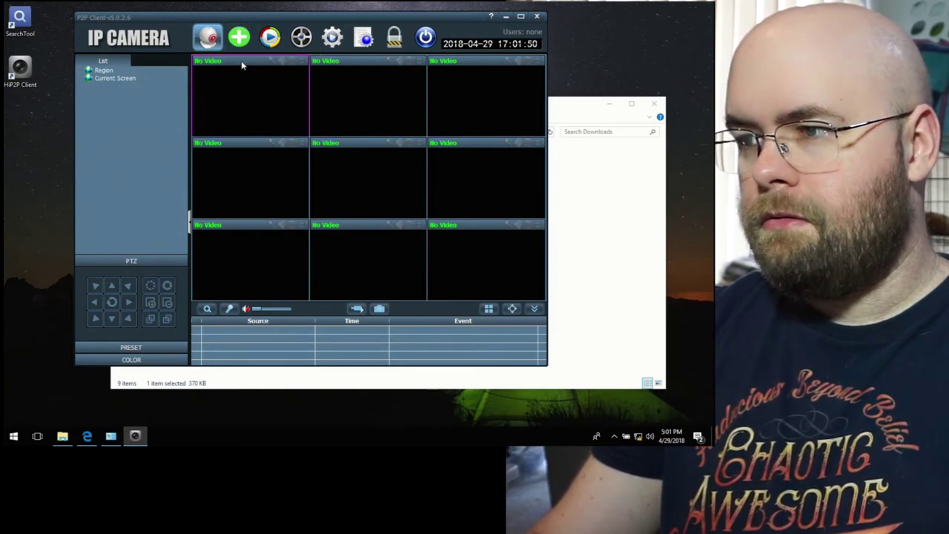
click(109, 79)
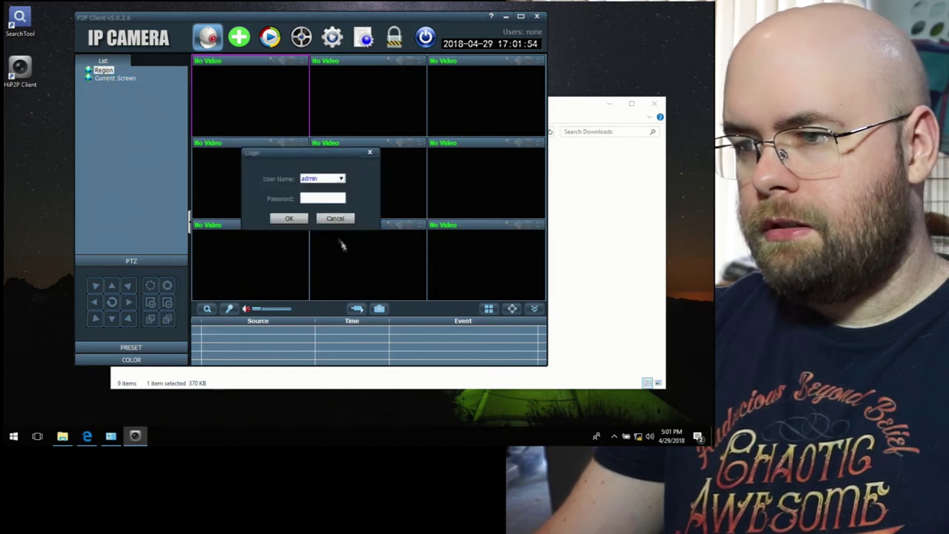
click(341, 218)
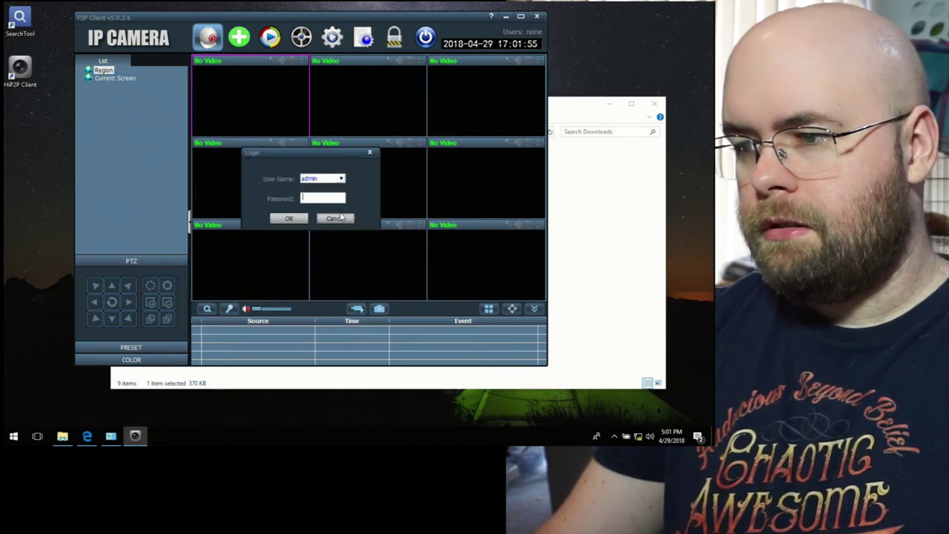
click(238, 38)
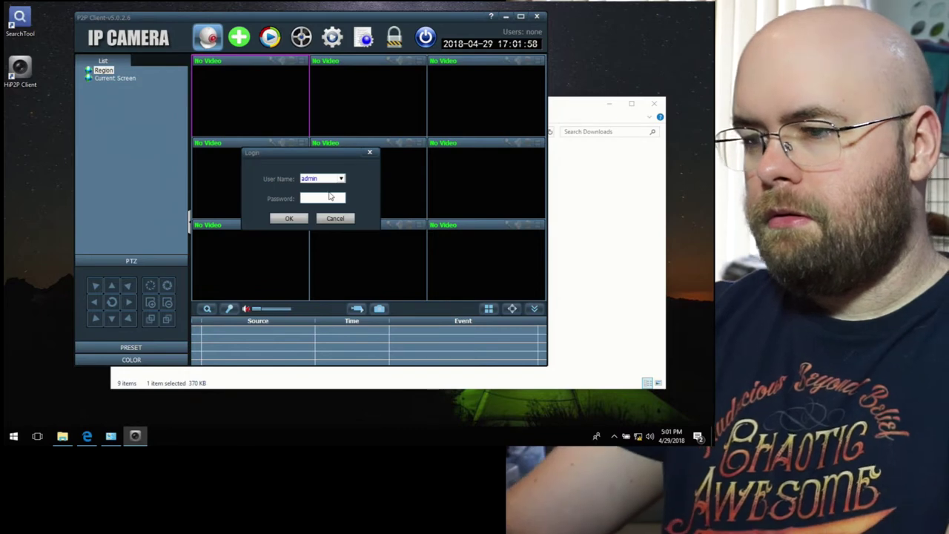
text(admin)
key(Return)
key(Return)
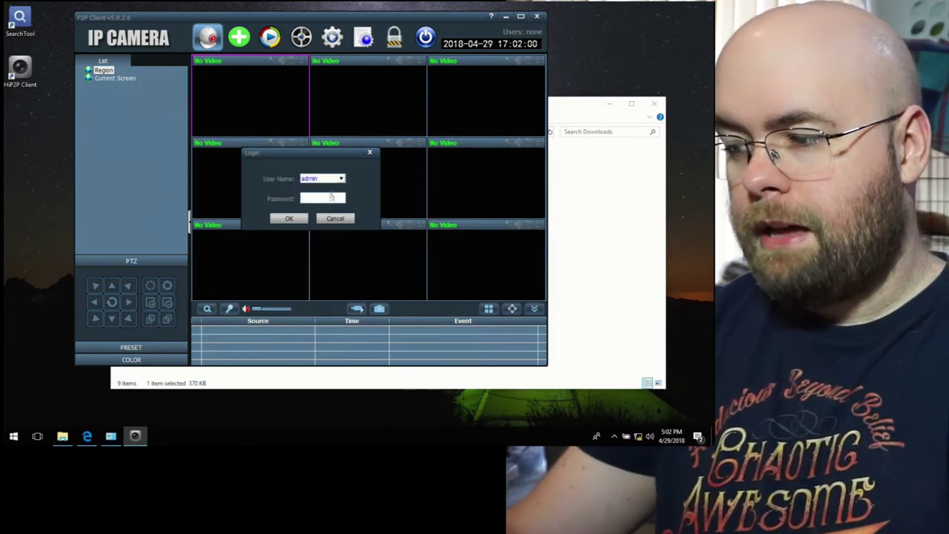
click(339, 218)
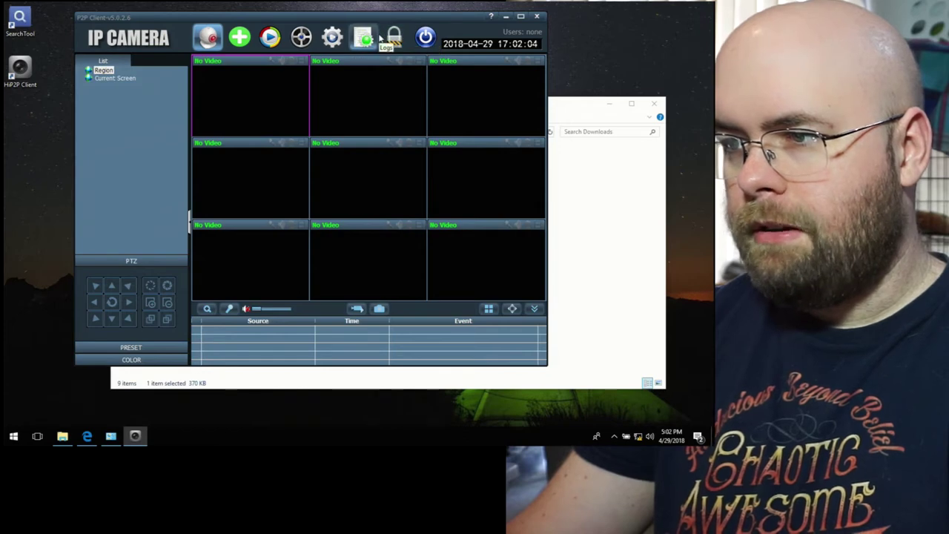
click(330, 37)
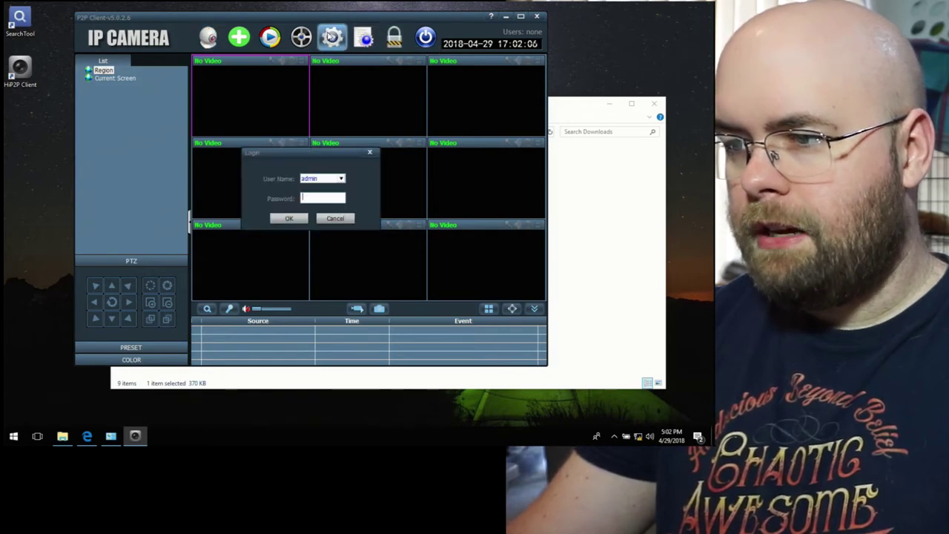
key(Return)
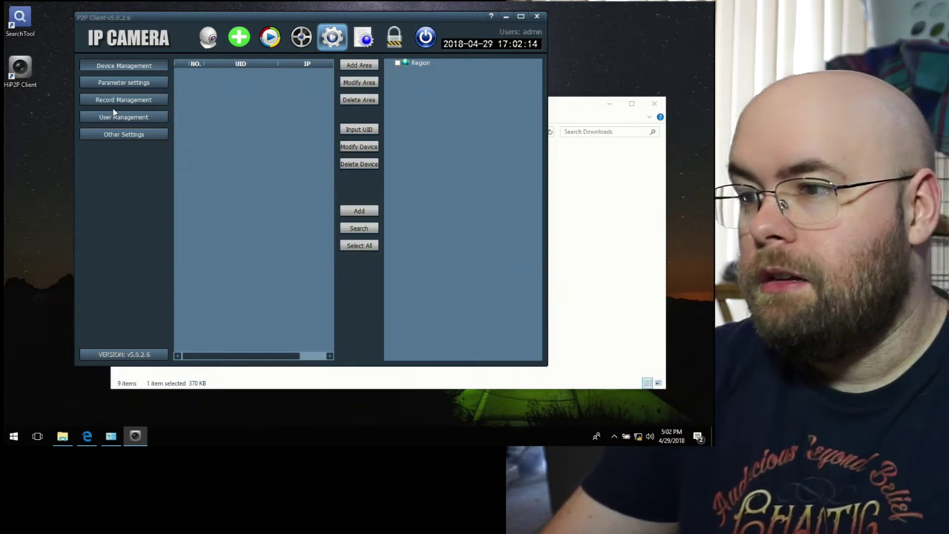
Step: Try Modify Area twice, dismissing 'The area can't edit!', then switch to remote playback
click(369, 83)
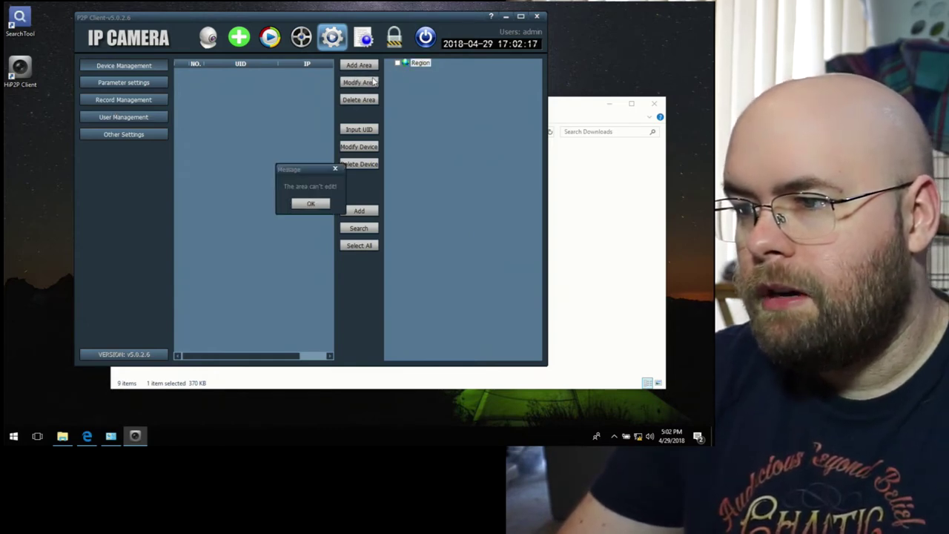
click(311, 204)
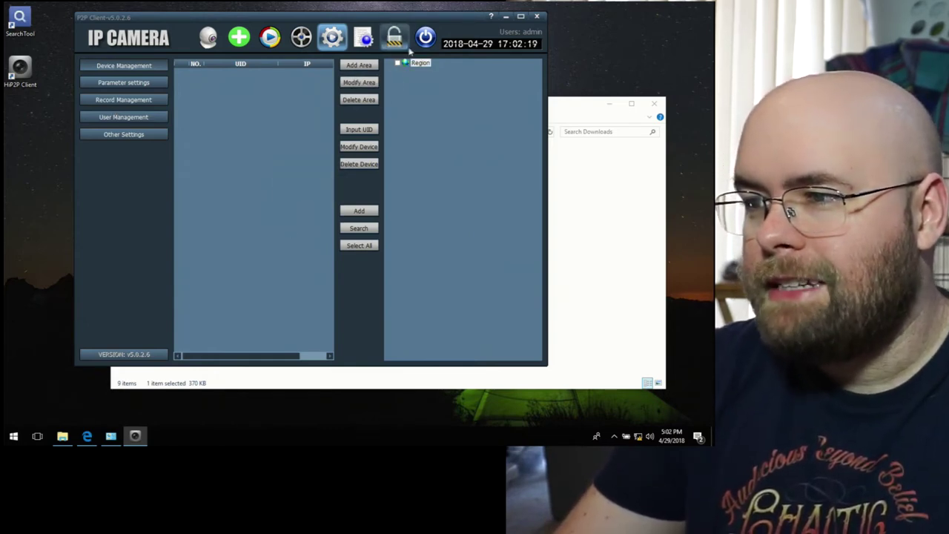
click(369, 84)
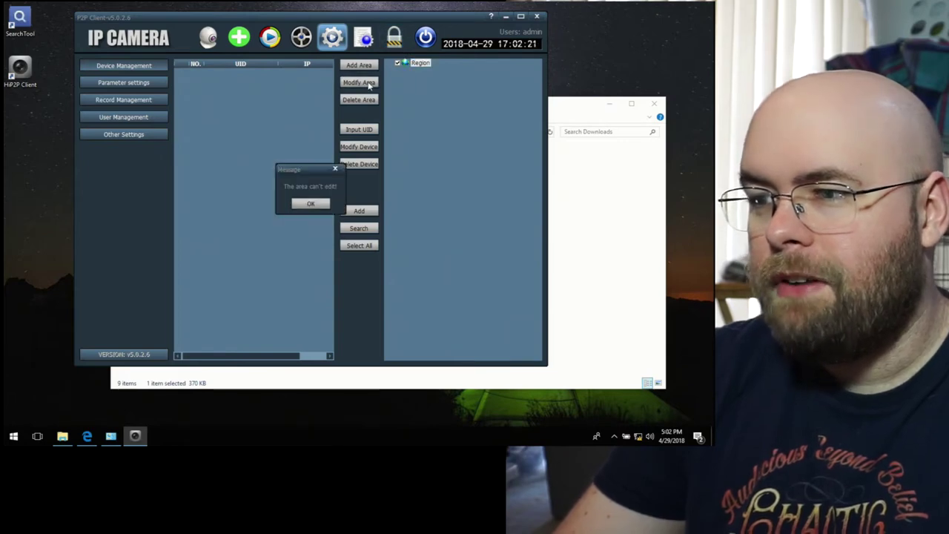
click(311, 203)
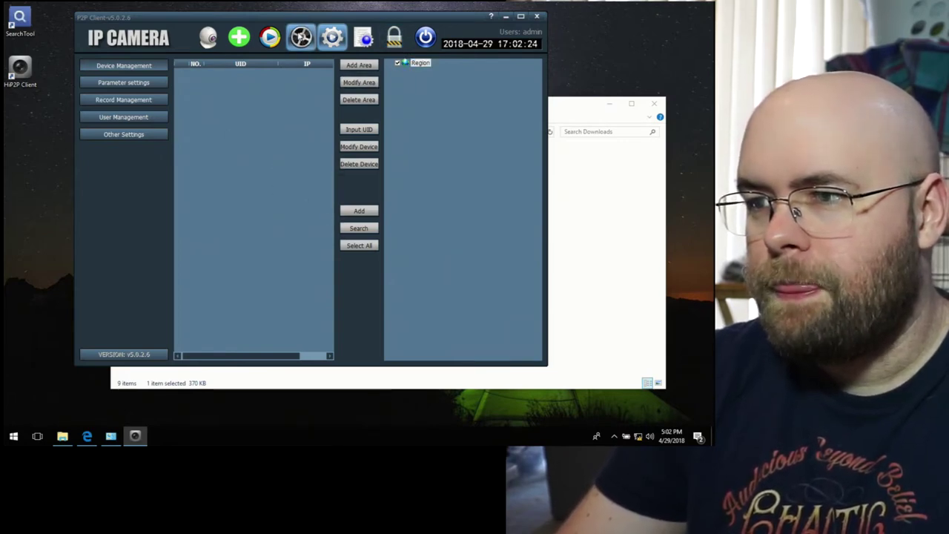
click(300, 36)
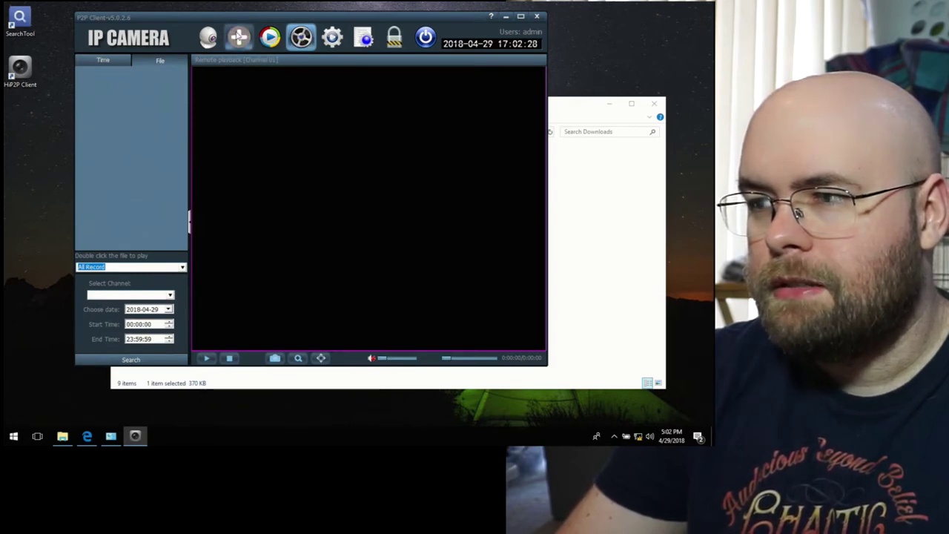
click(238, 35)
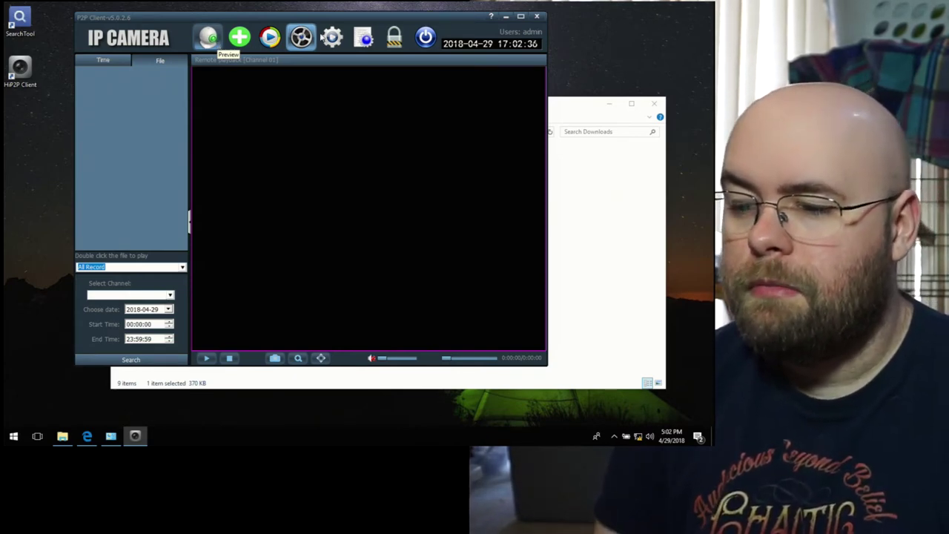
Step: Check CPU and memory load in Task Manager's Performance and Processes tabs, then close it
key(ctrl+shift+Escape)
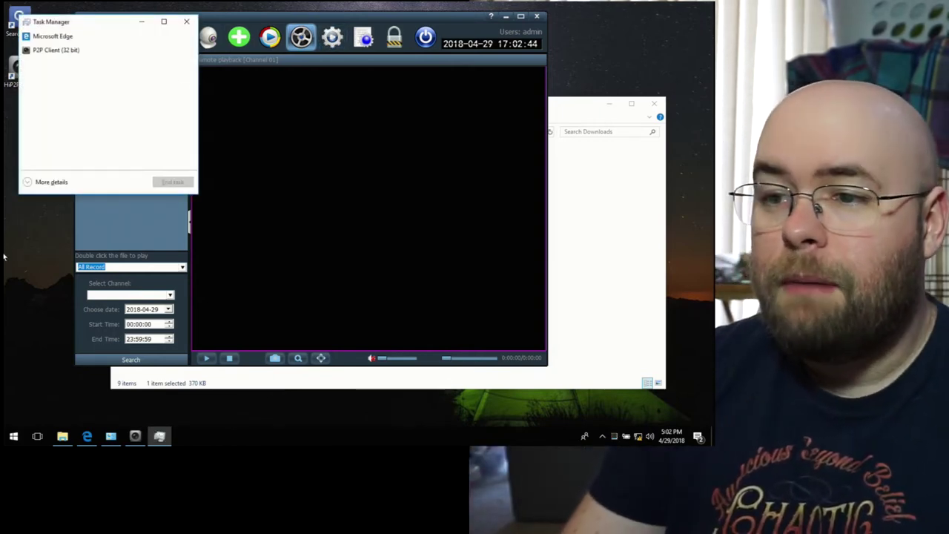
click(49, 183)
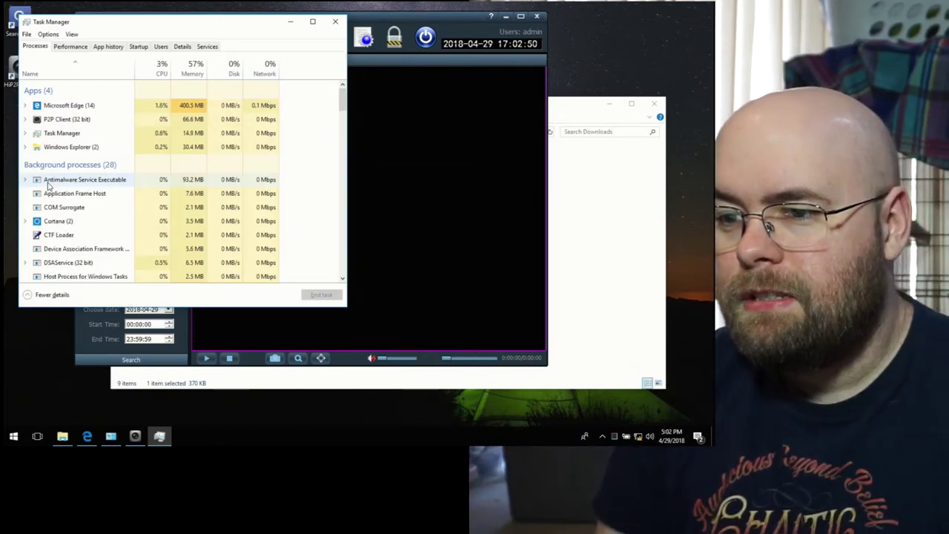
click(68, 46)
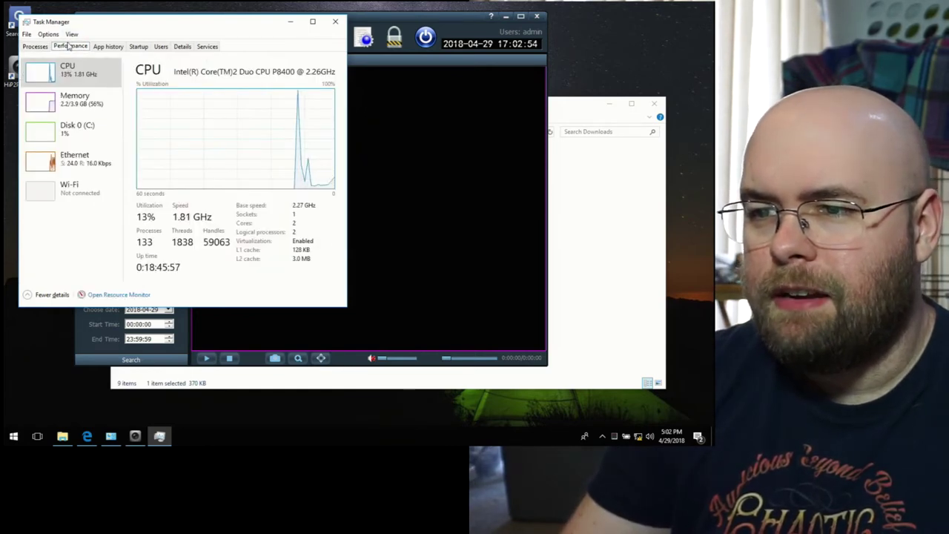
click(43, 47)
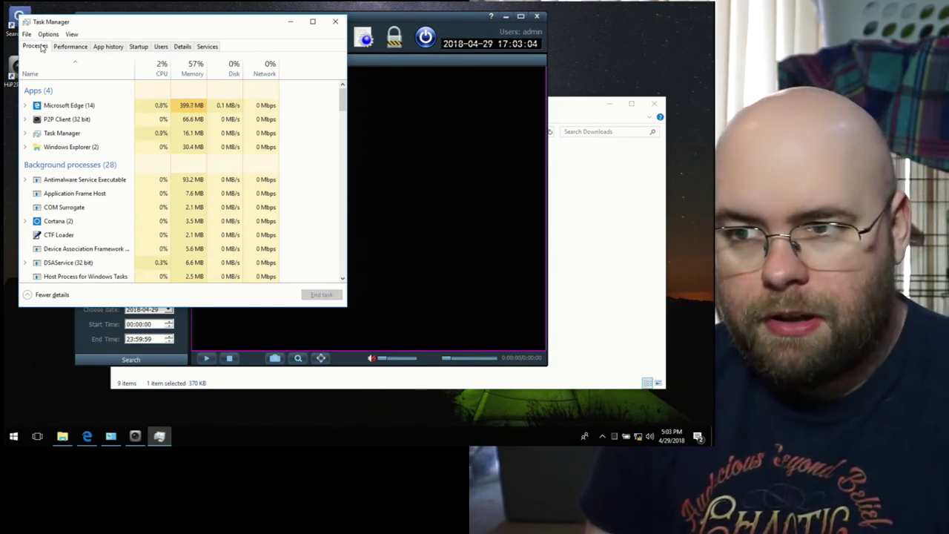
click(336, 22)
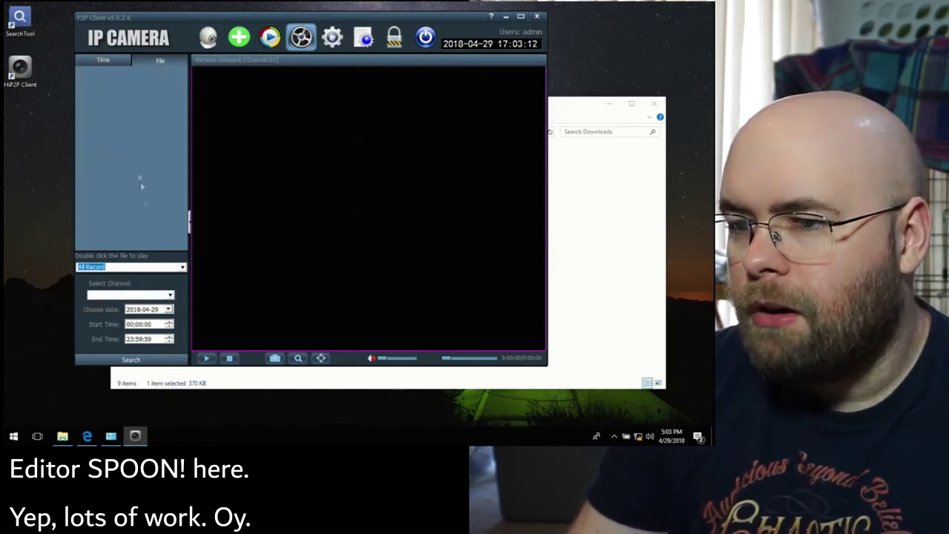
Step: Bring Edge forward on the HIP2P CMS user manual tab
click(170, 296)
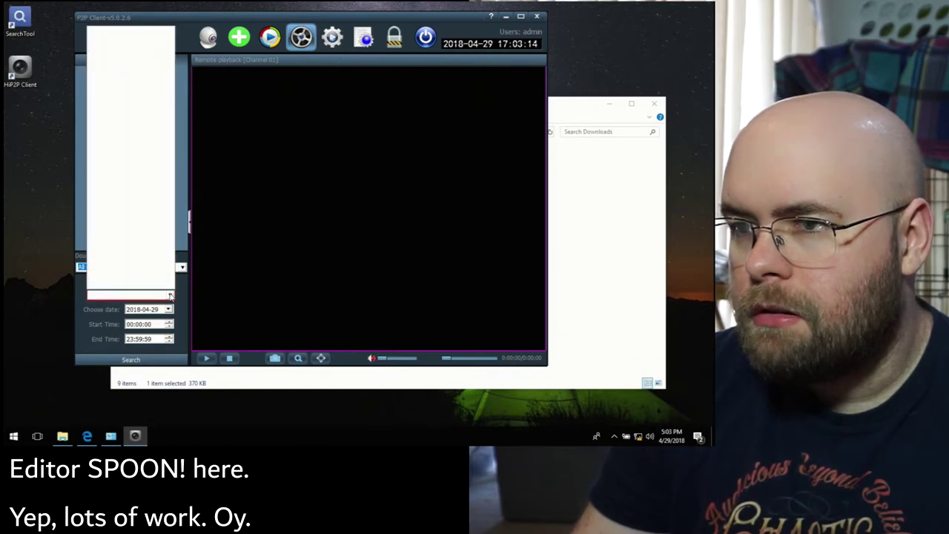
click(170, 296)
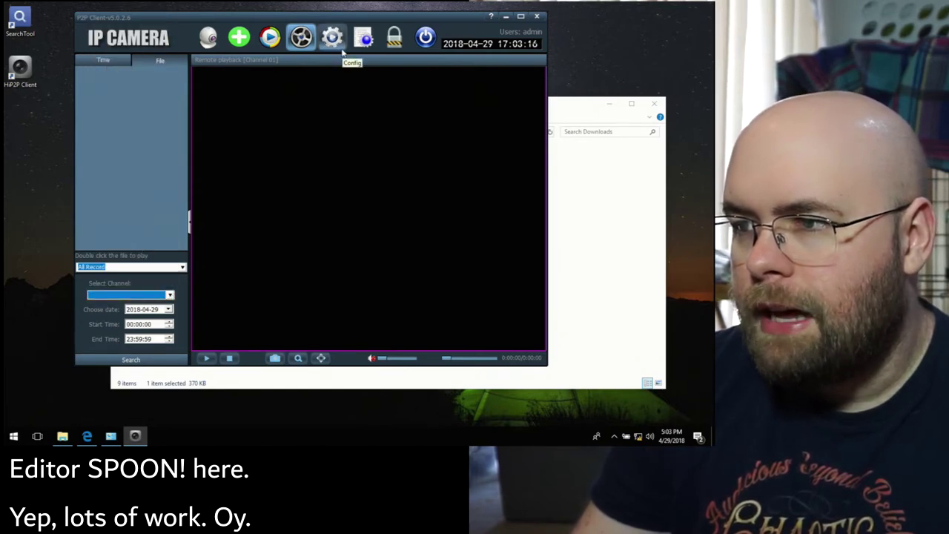
click(87, 438)
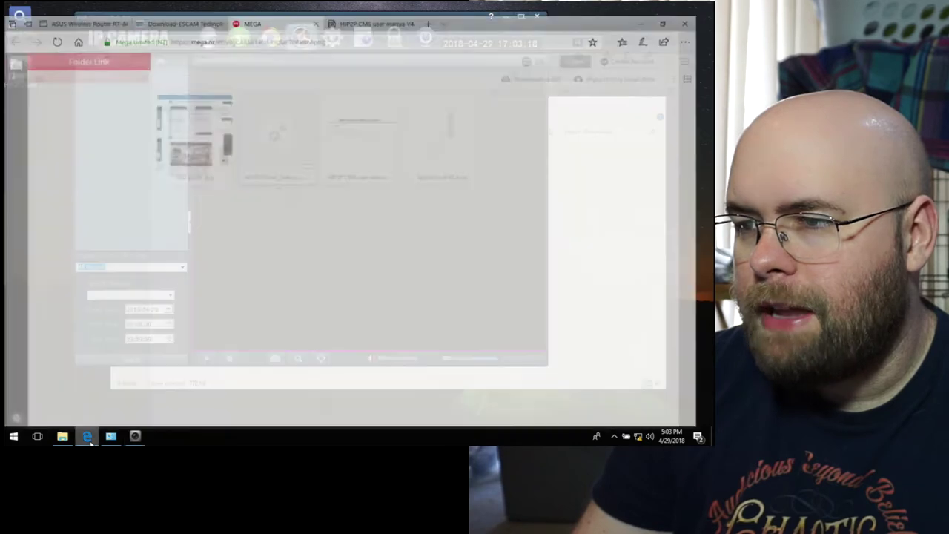
click(383, 6)
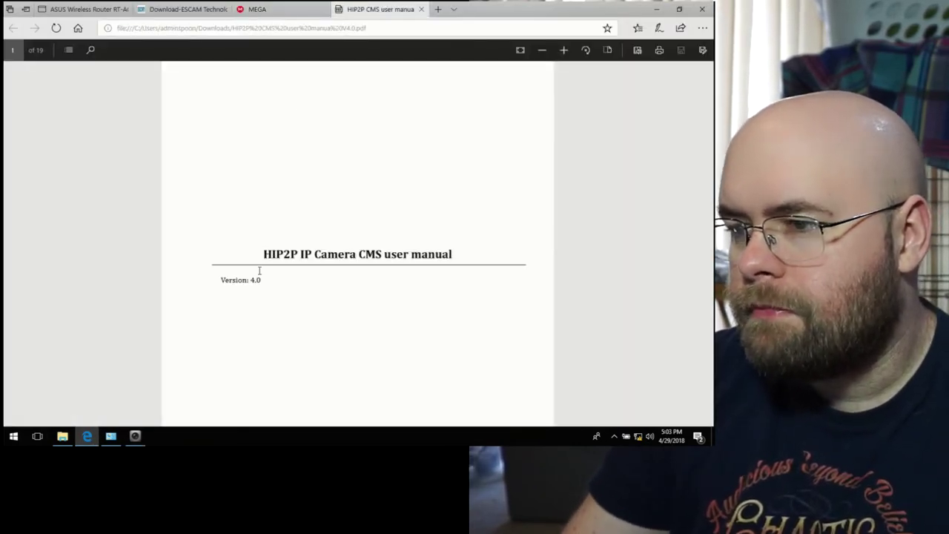
Step: Jump to '2. CMS detailed instruction' from the manual's contents
scroll(260, 271, down, 2)
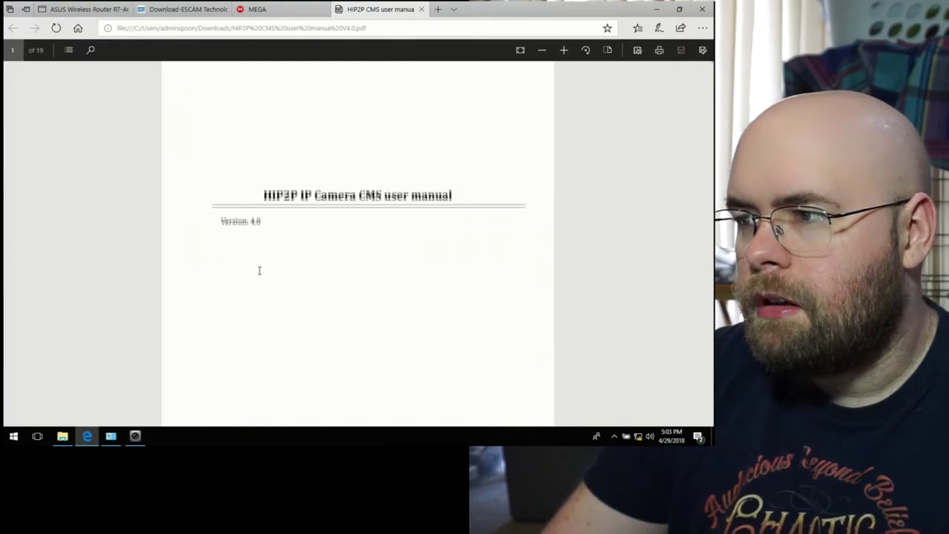
scroll(260, 271, down, 15)
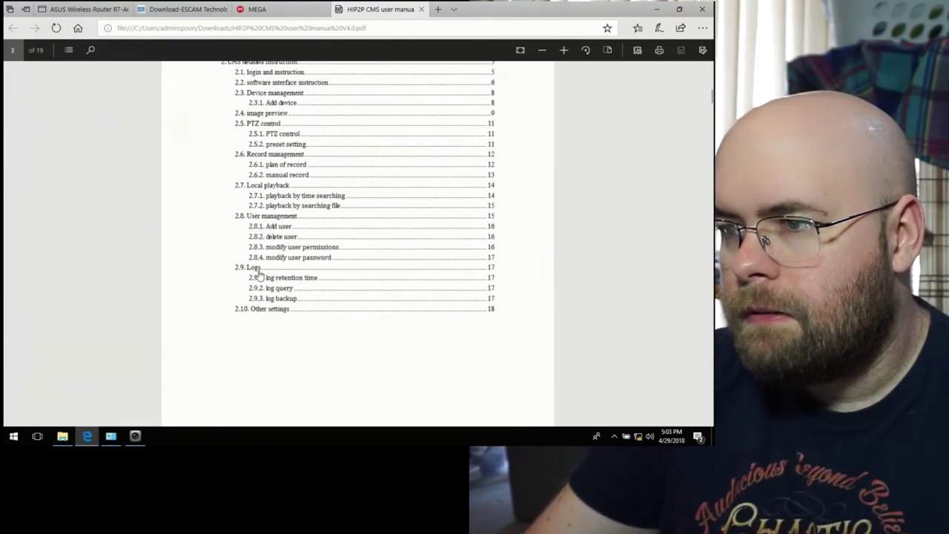
scroll(259, 274, up, 6)
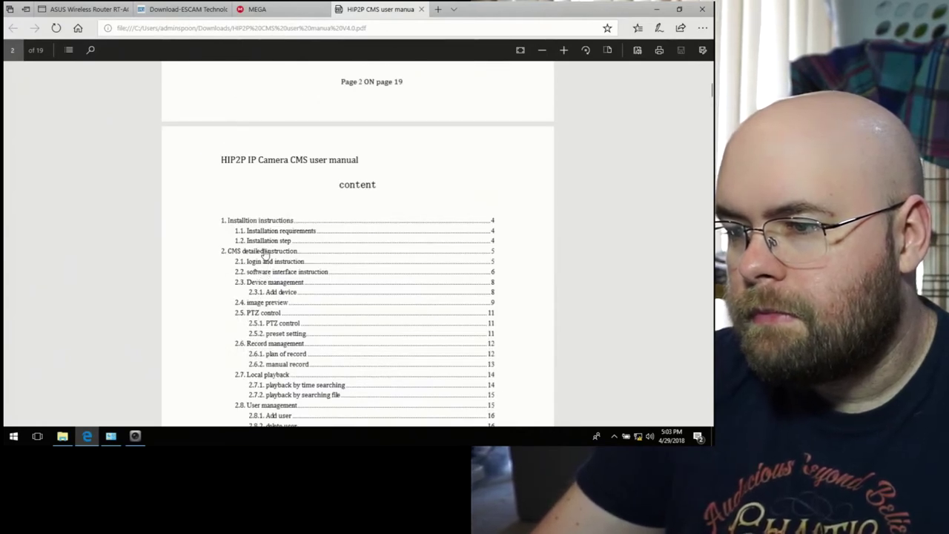
click(265, 252)
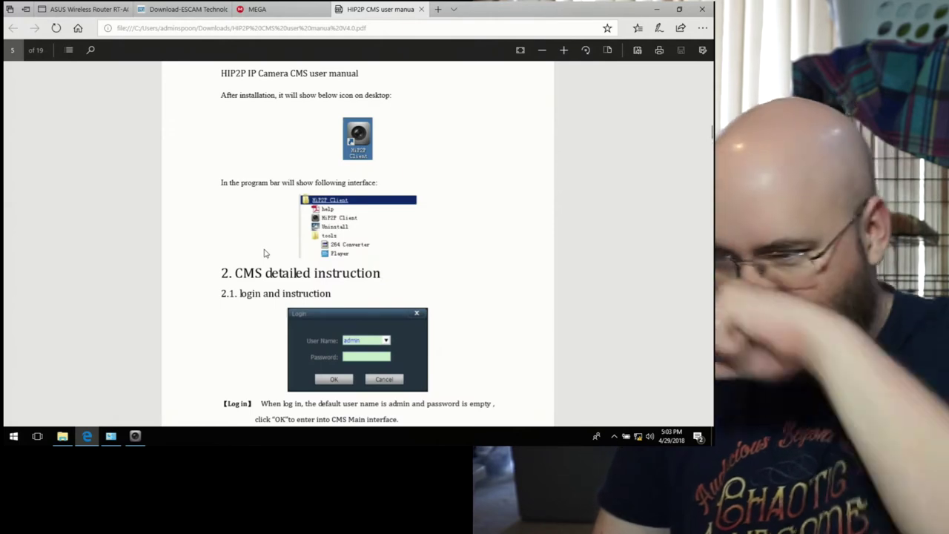
Step: Read down to section 2.3 Device management, then return to HiP2P Client
scroll(265, 253, down, 1)
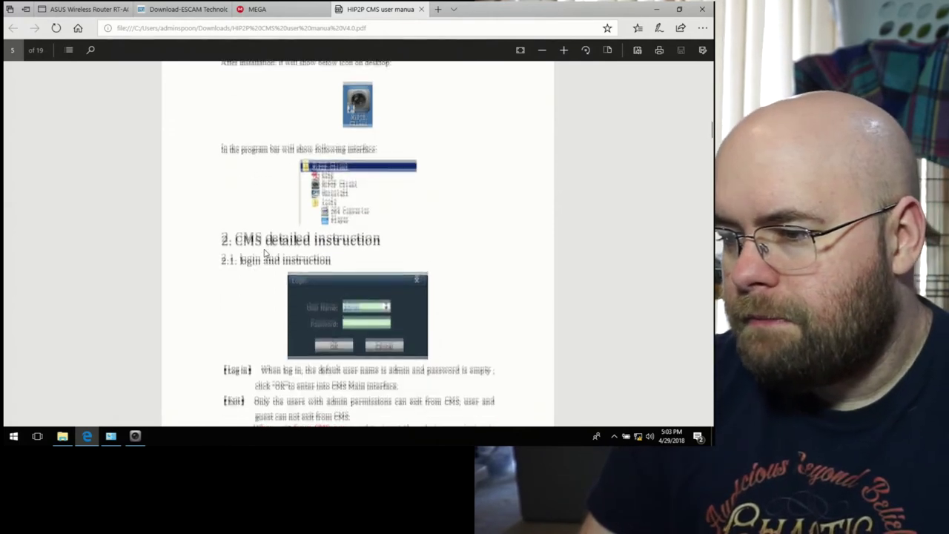
scroll(264, 253, down, 5)
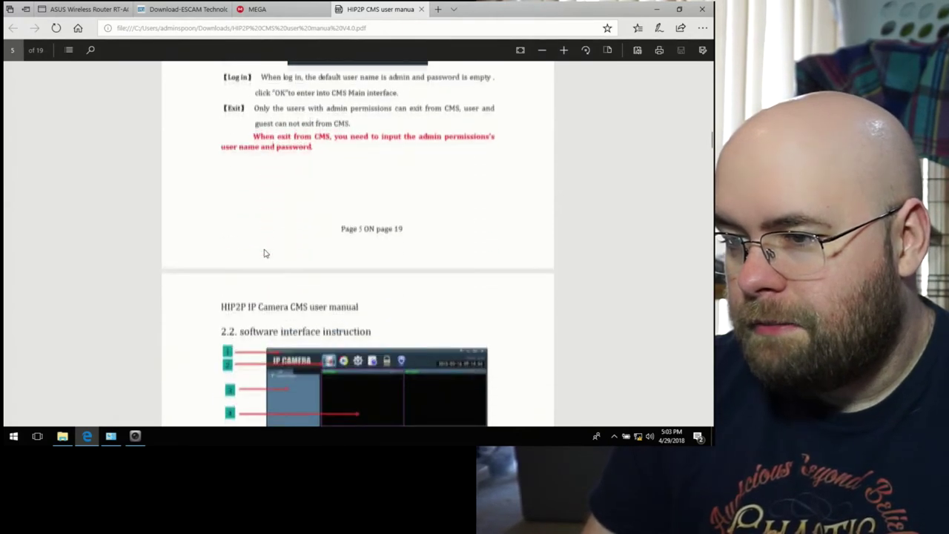
scroll(265, 253, down, 5)
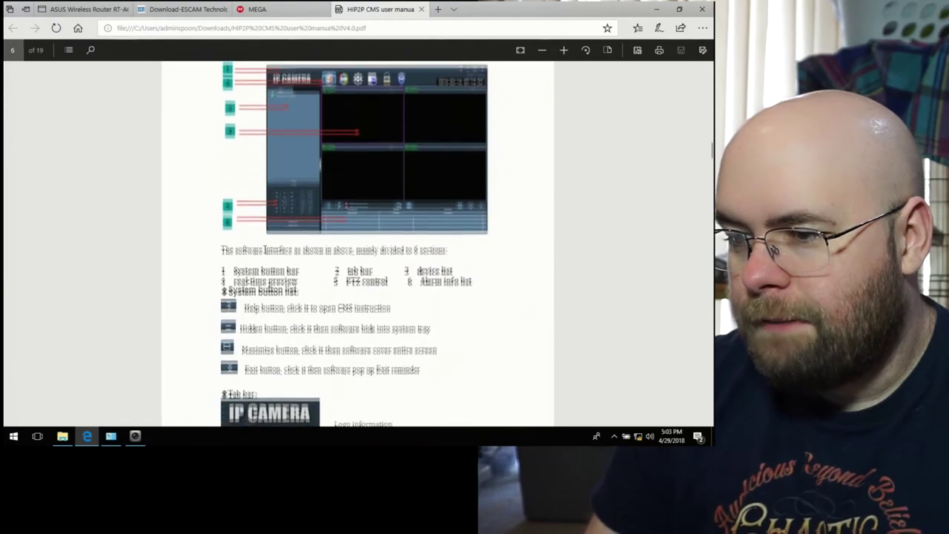
scroll(265, 250, down, 5)
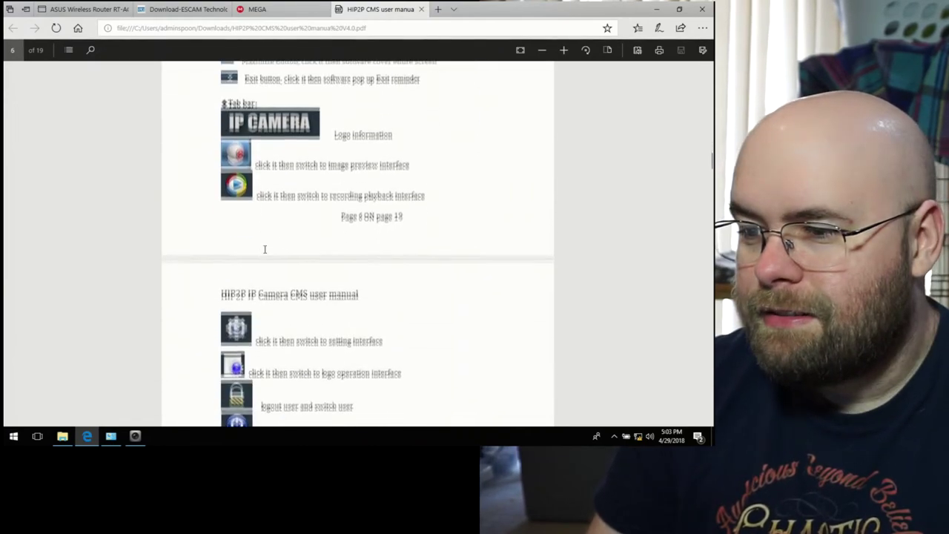
scroll(265, 249, down, 5)
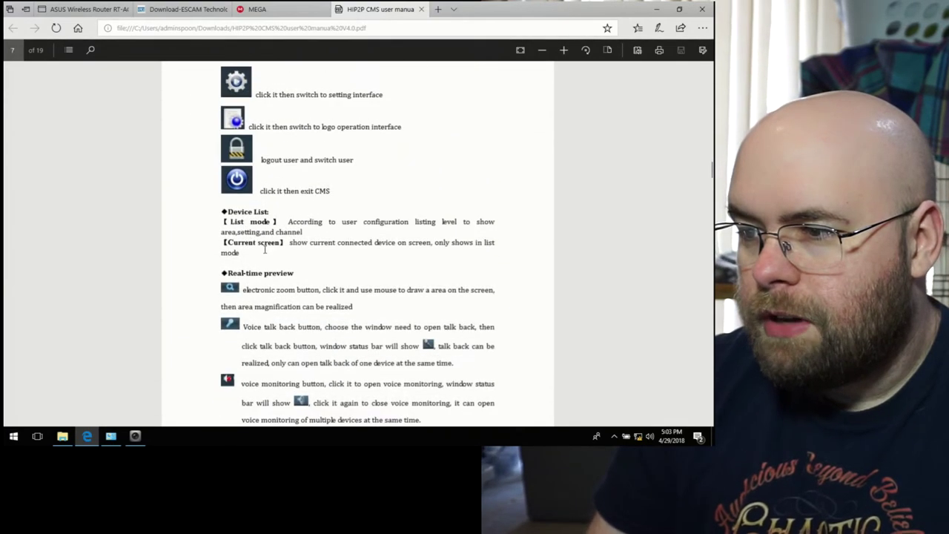
scroll(265, 249, down, 3)
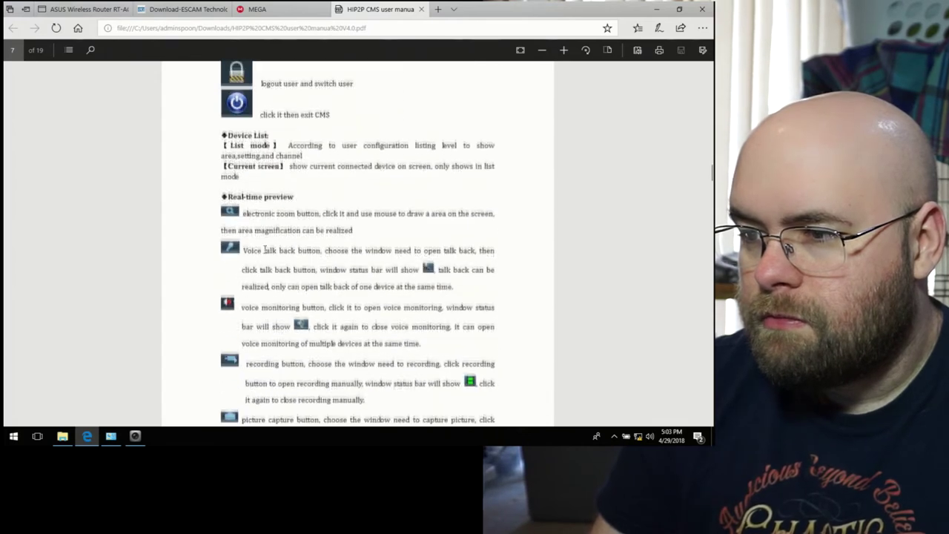
scroll(265, 249, down, 3)
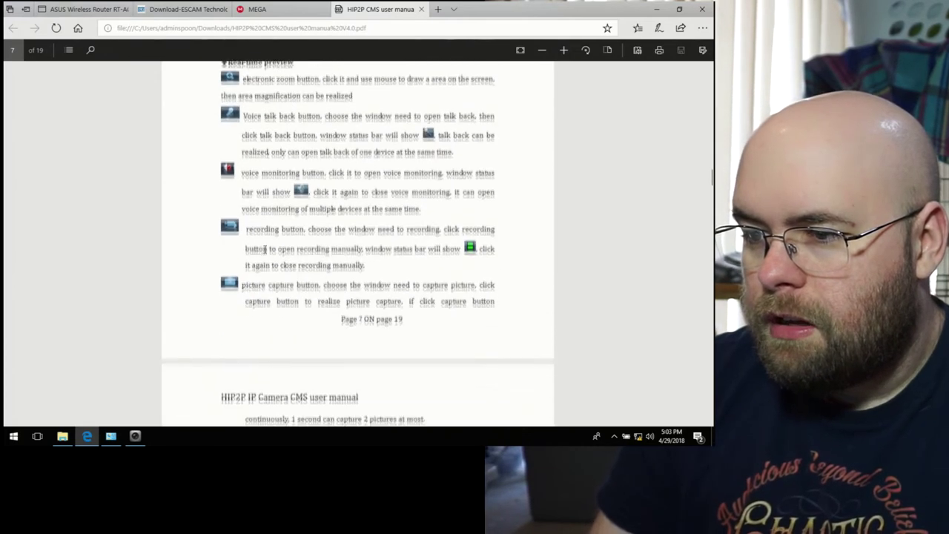
scroll(265, 249, down, 1)
scroll(265, 249, down, 2)
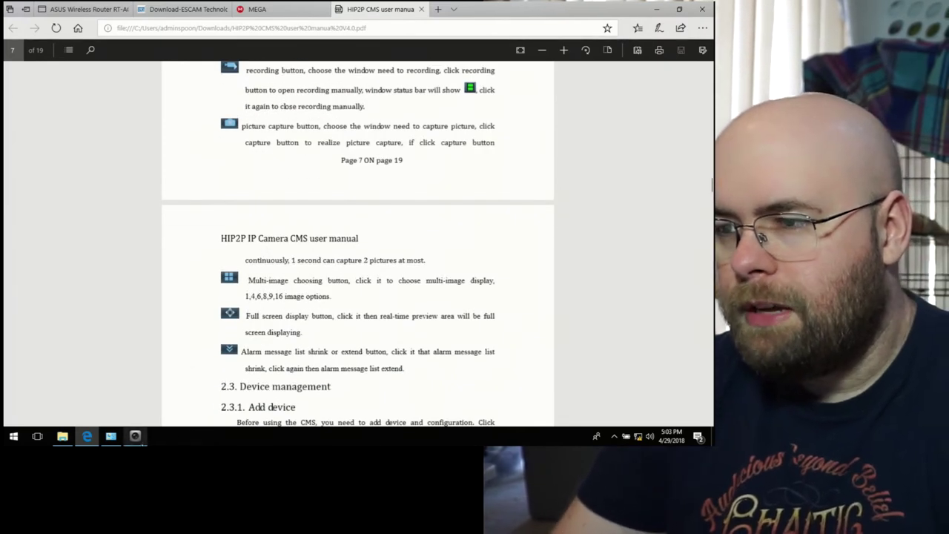
click(135, 436)
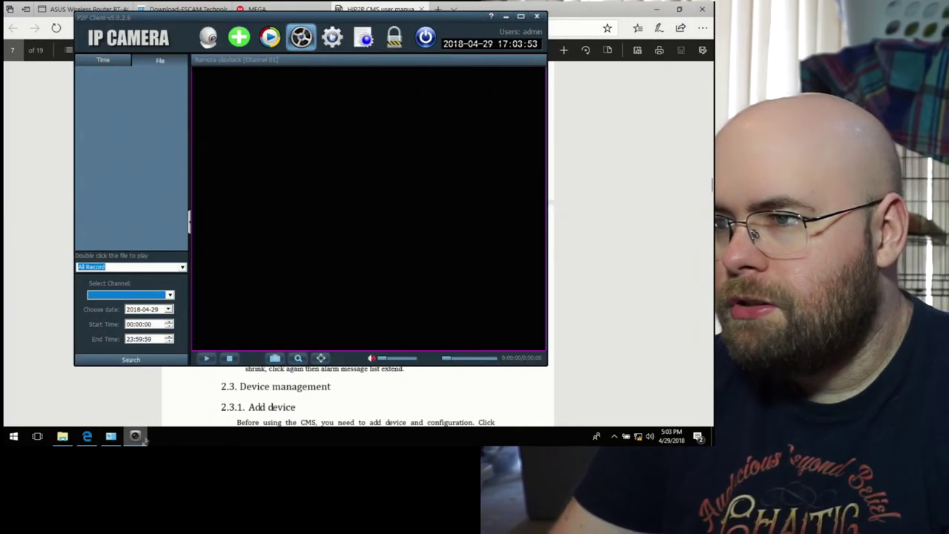
Step: Switch the live preview to the single-window layout, then open the event log page
click(211, 37)
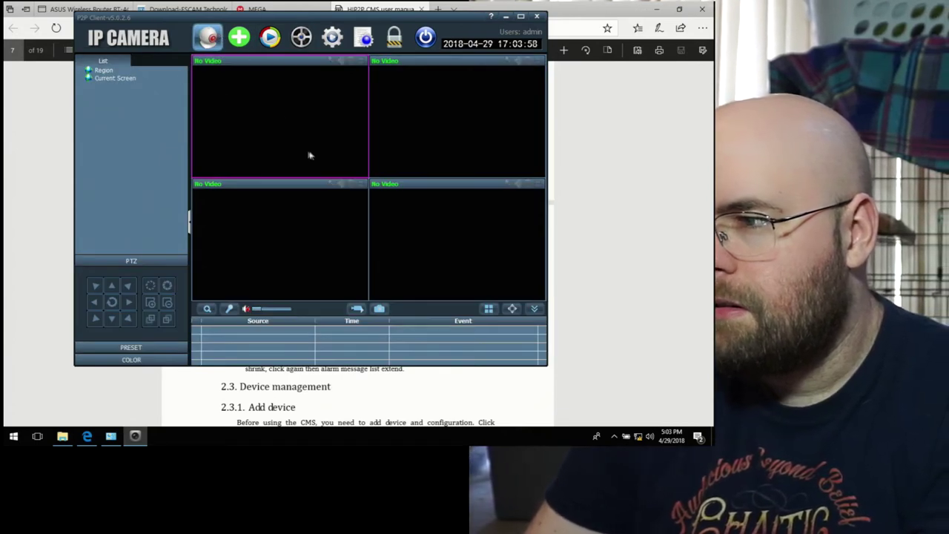
click(489, 309)
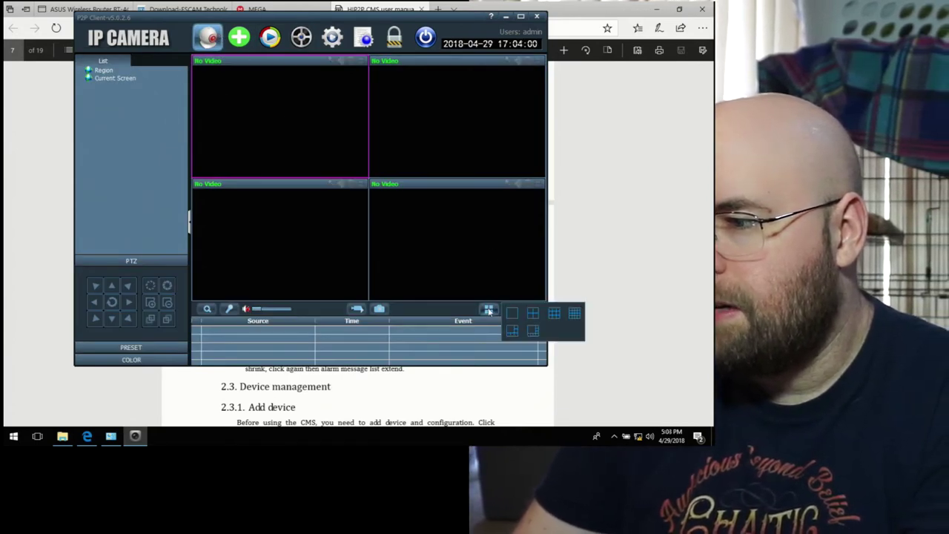
click(512, 312)
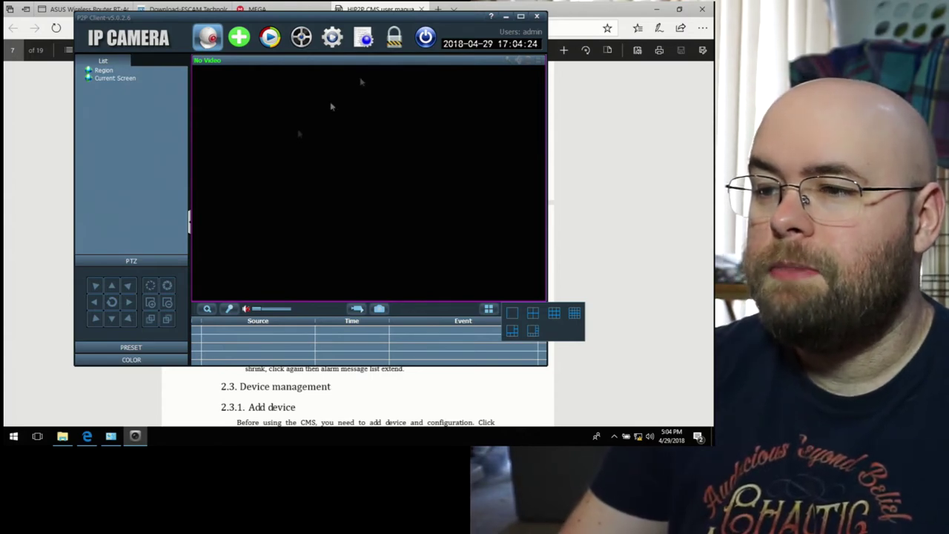
click(373, 40)
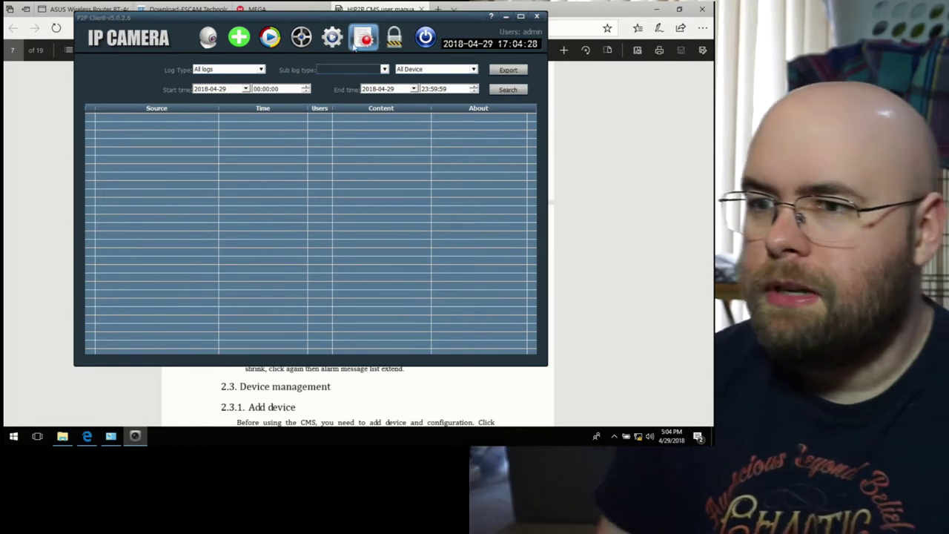
Step: In Device Management, tick the Region area and open the Input UID add-device form
click(335, 40)
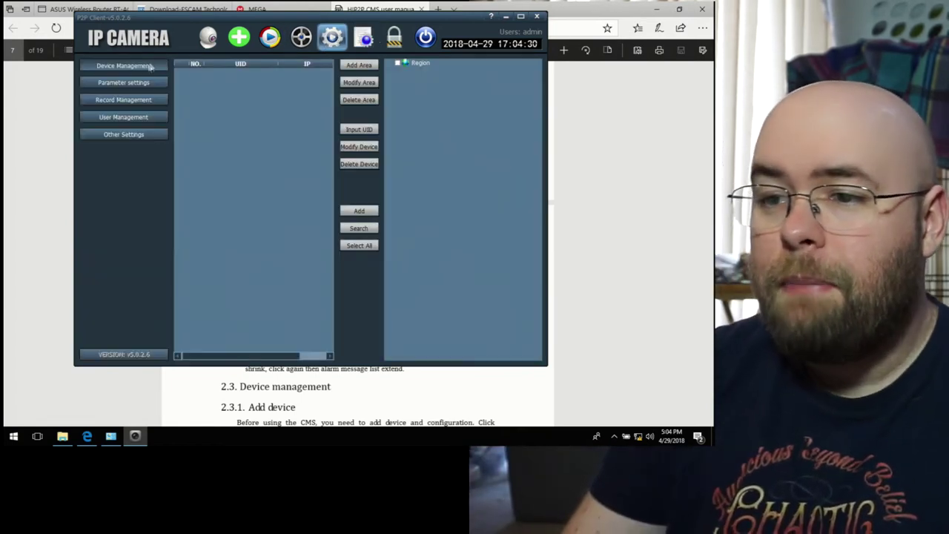
click(363, 212)
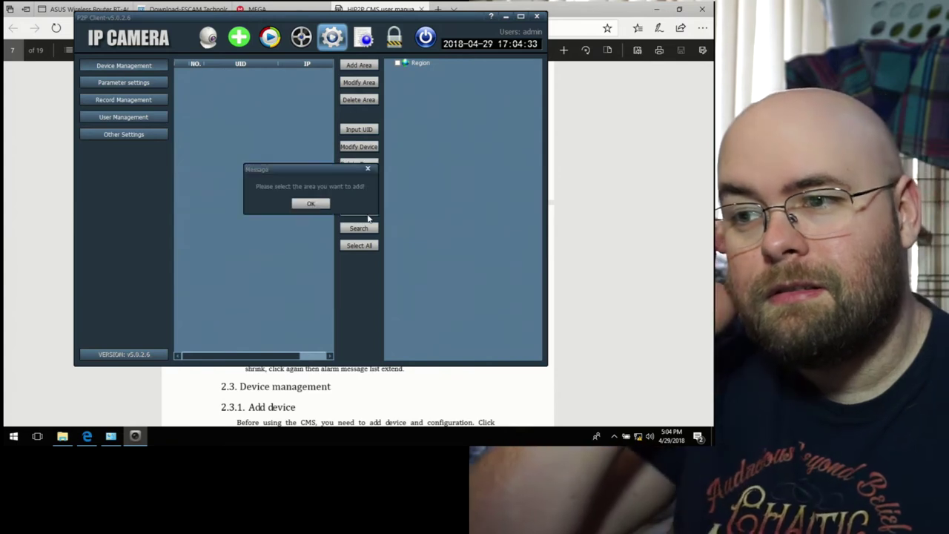
click(311, 204)
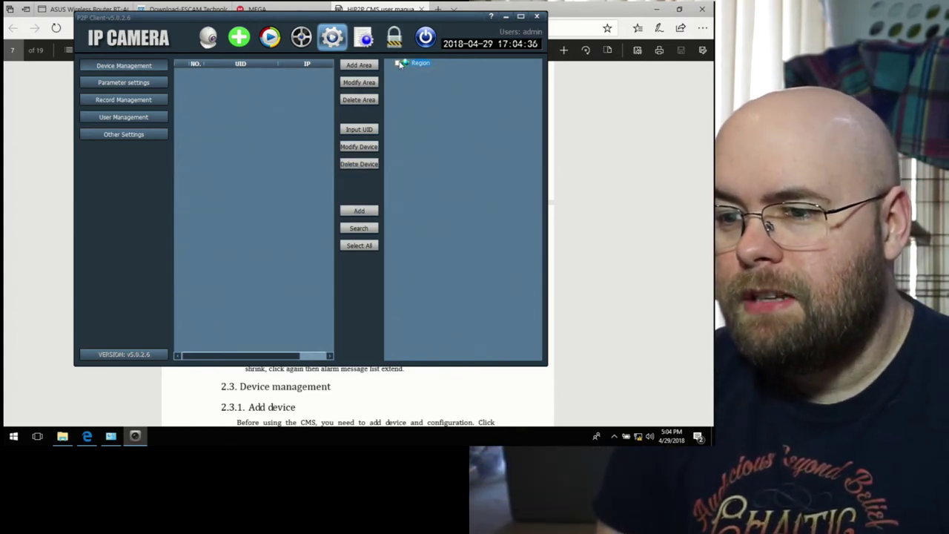
click(398, 63)
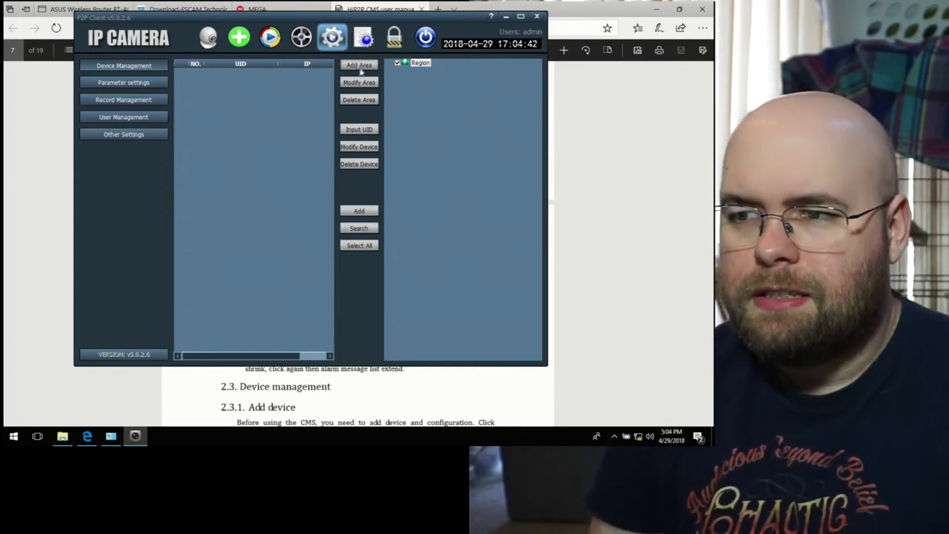
click(359, 131)
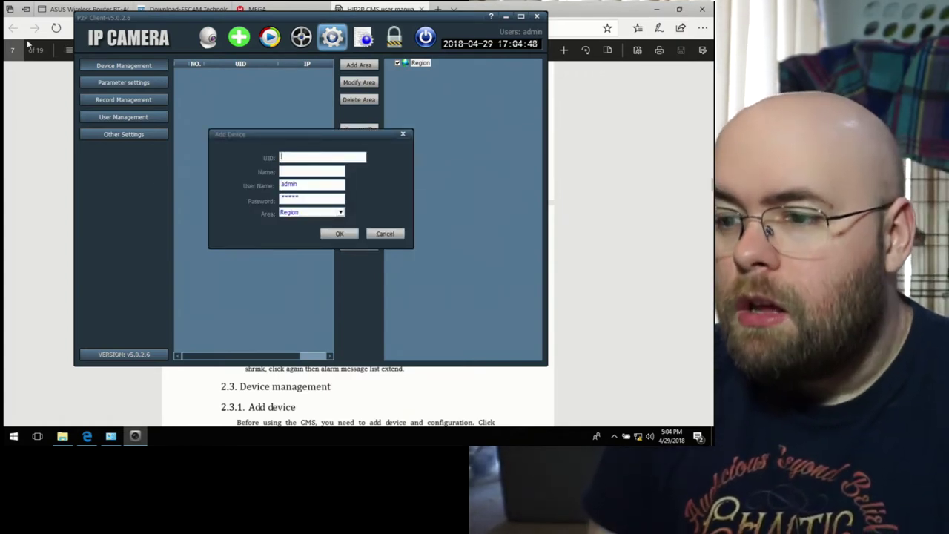
click(74, 9)
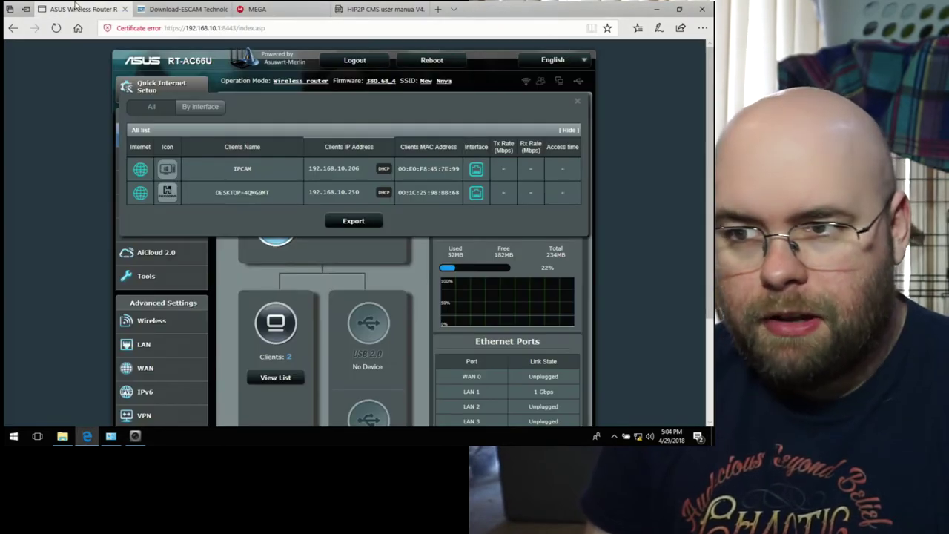
Step: Add UID 192.168.10.206 named KittenCamera under Region and tick the new device
key(alt+Tab)
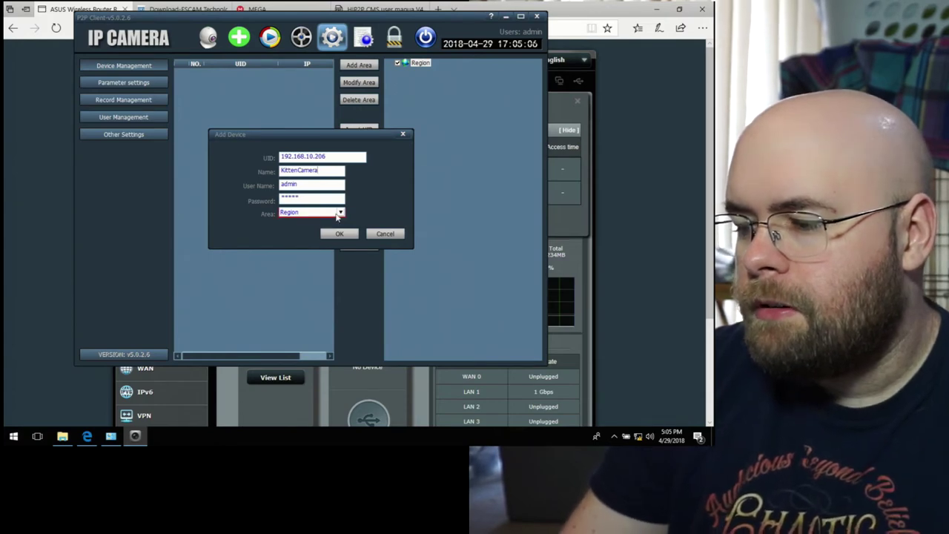
click(311, 212)
click(339, 234)
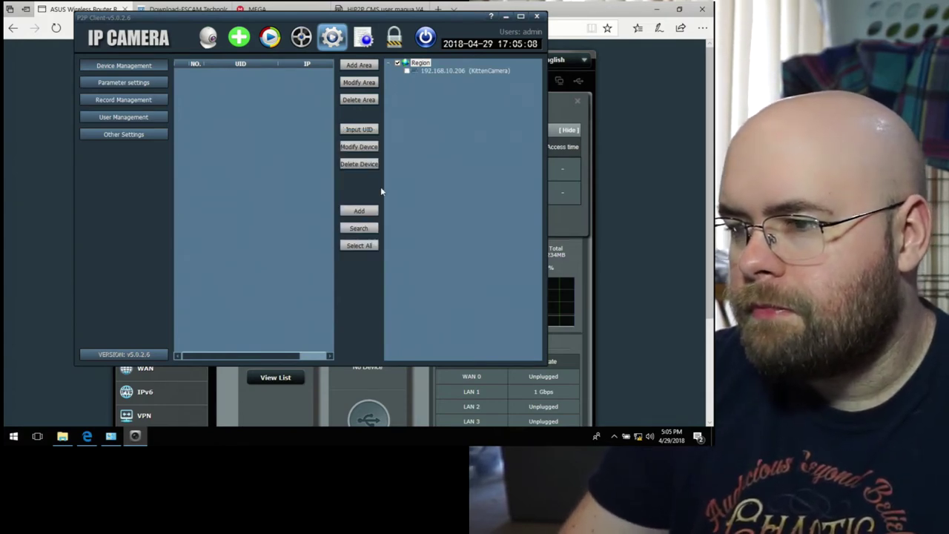
click(406, 71)
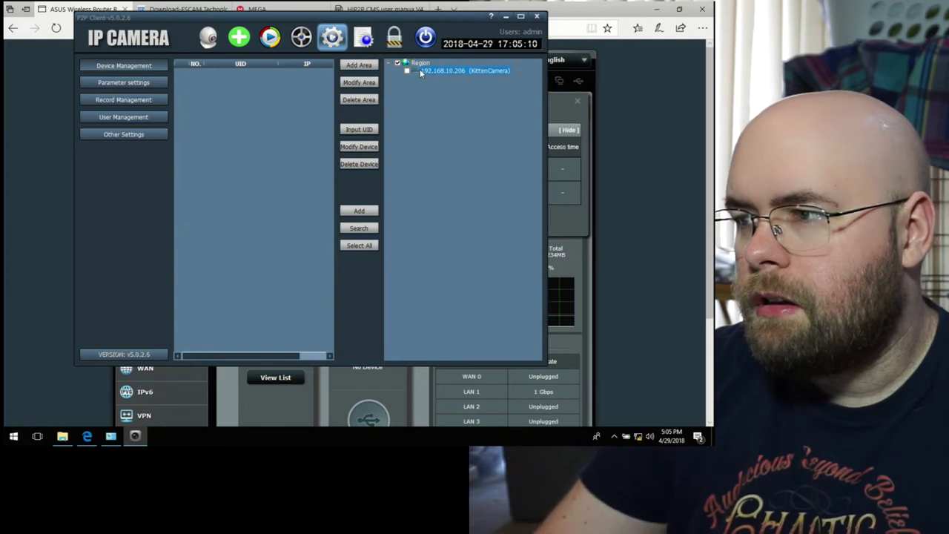
click(356, 228)
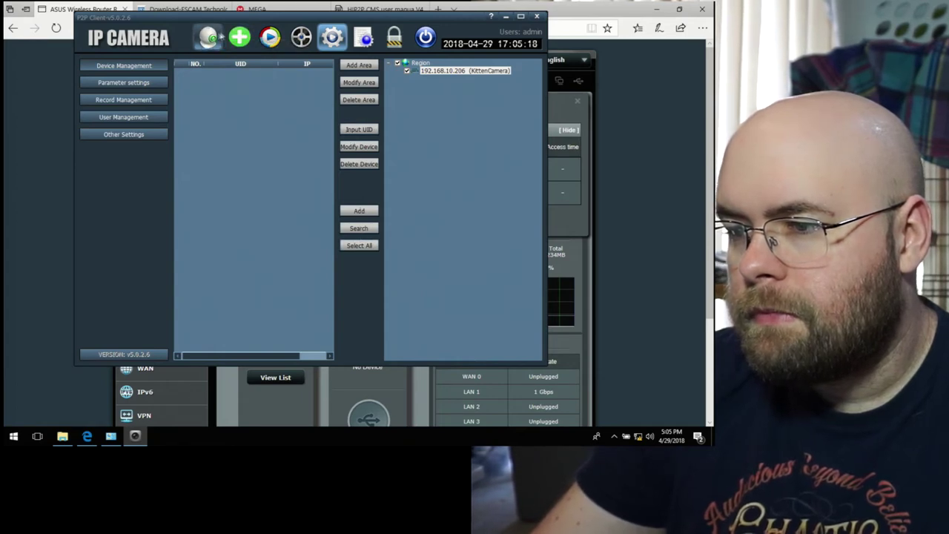
Step: Connect KittenCamera from the live preview's device list, which logs 'Invalid UID!'
click(214, 37)
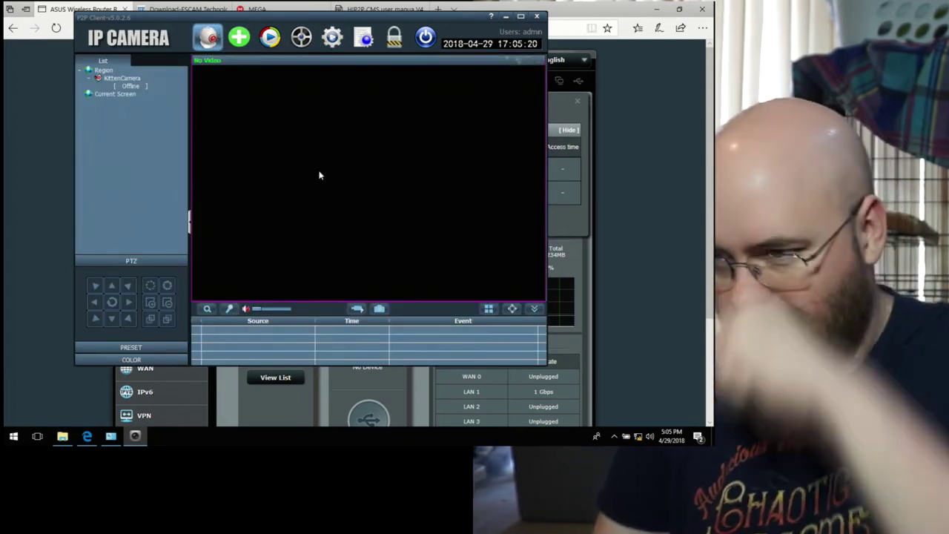
click(122, 79)
double_click(122, 79)
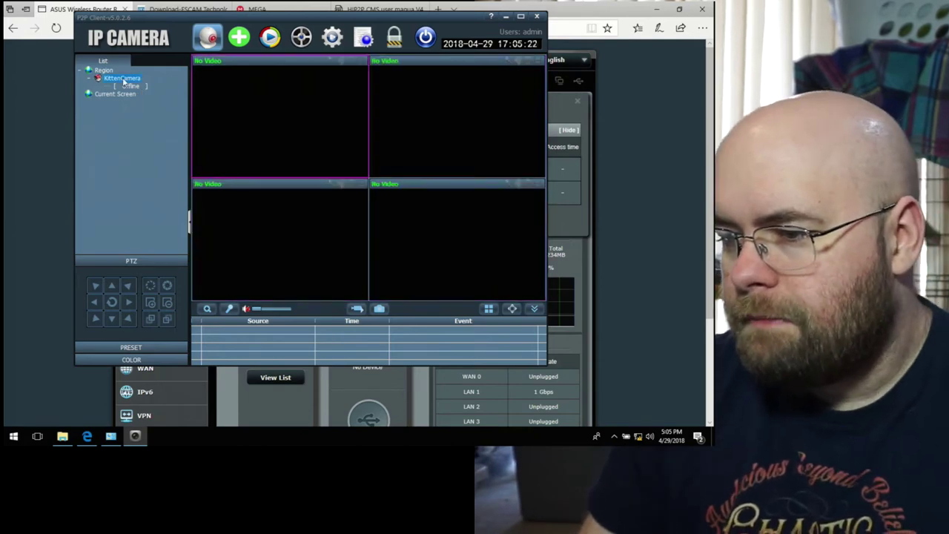
right_click(124, 83)
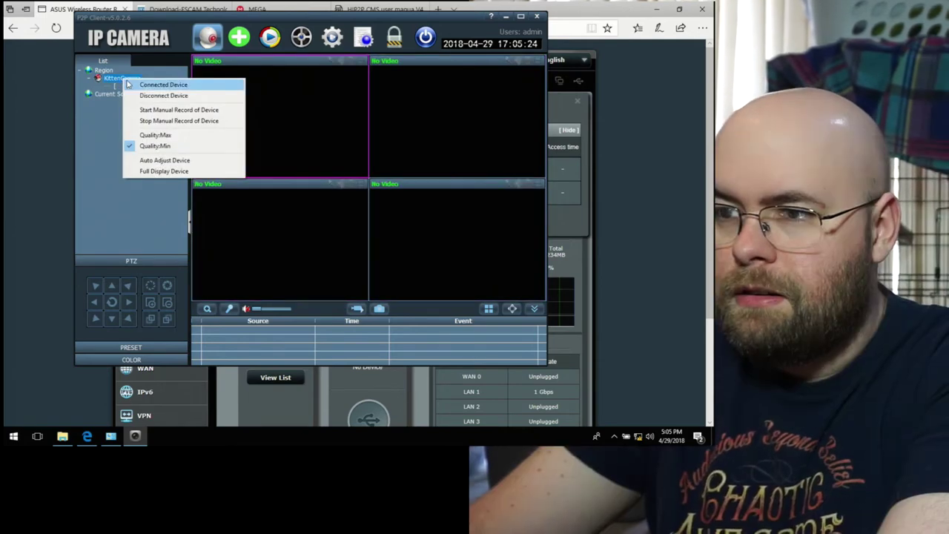
click(129, 83)
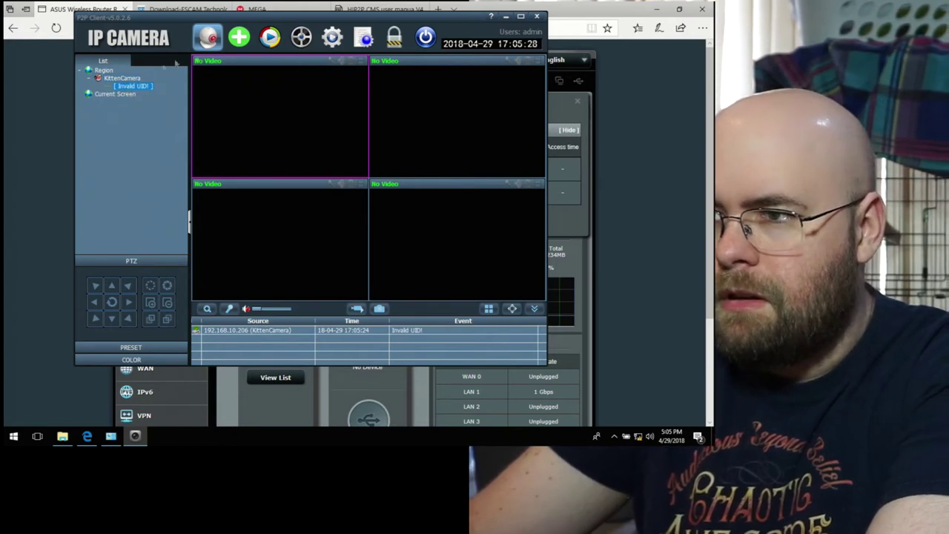
click(663, 112)
Step: Scroll the CMS manual to section 2.3.1 on adding a device manually, then return to the client
click(380, 9)
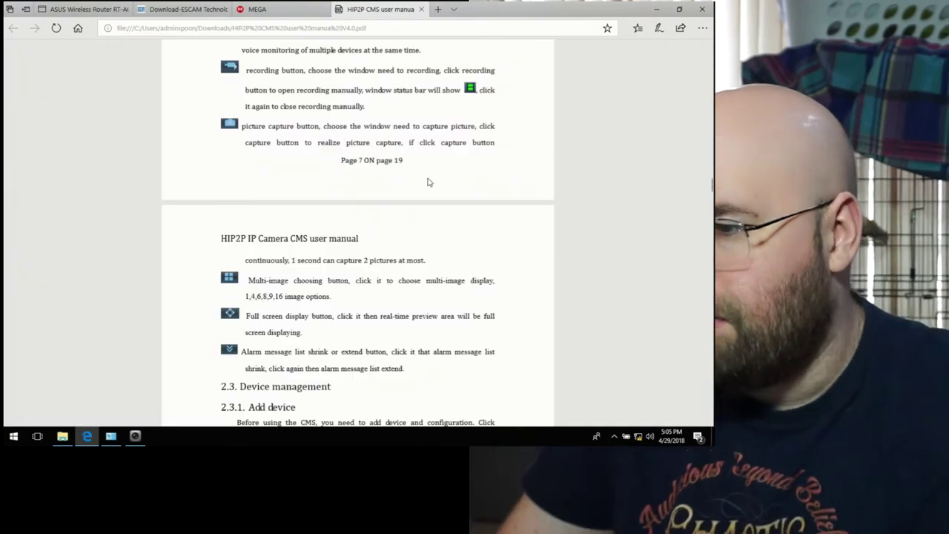
scroll(427, 183, down, 1)
scroll(427, 182, down, 2)
scroll(433, 213, down, 3)
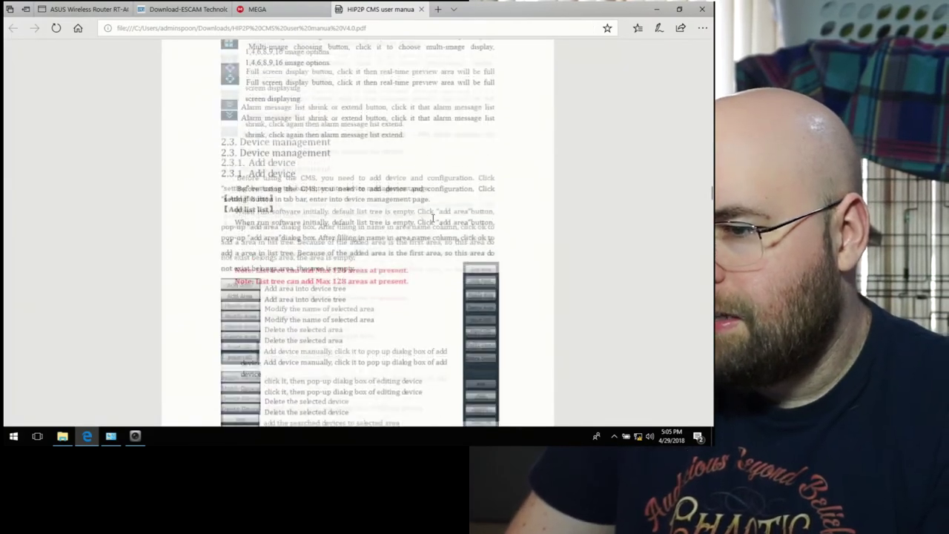
scroll(432, 217, down, 4)
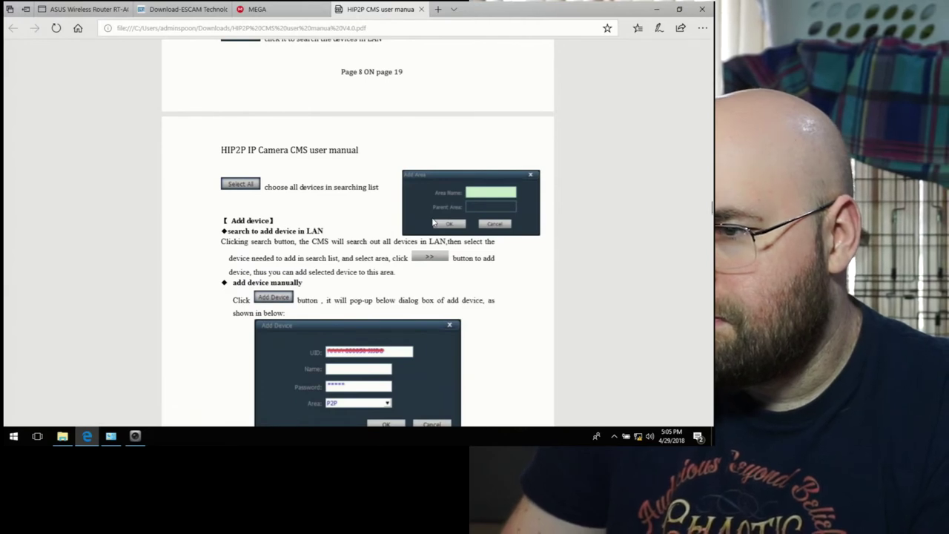
scroll(434, 223, down, 1)
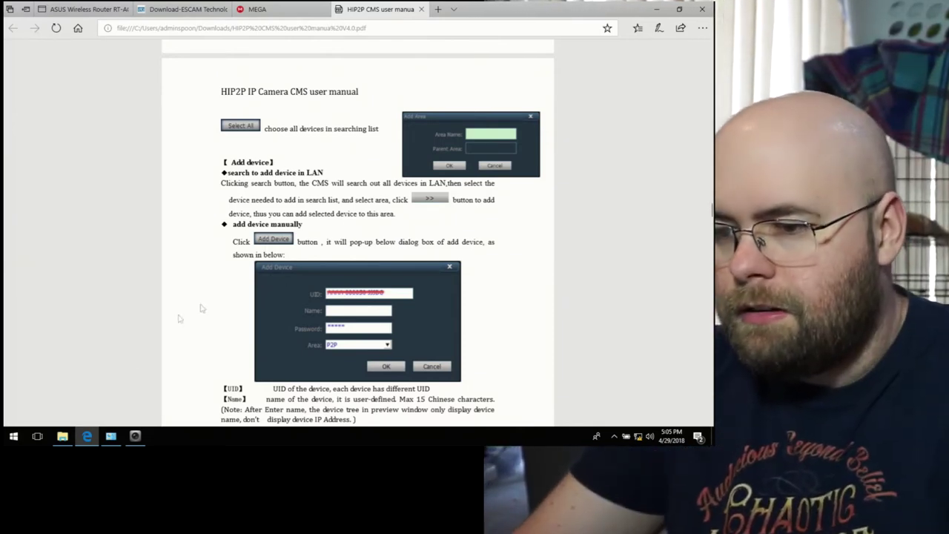
click(135, 436)
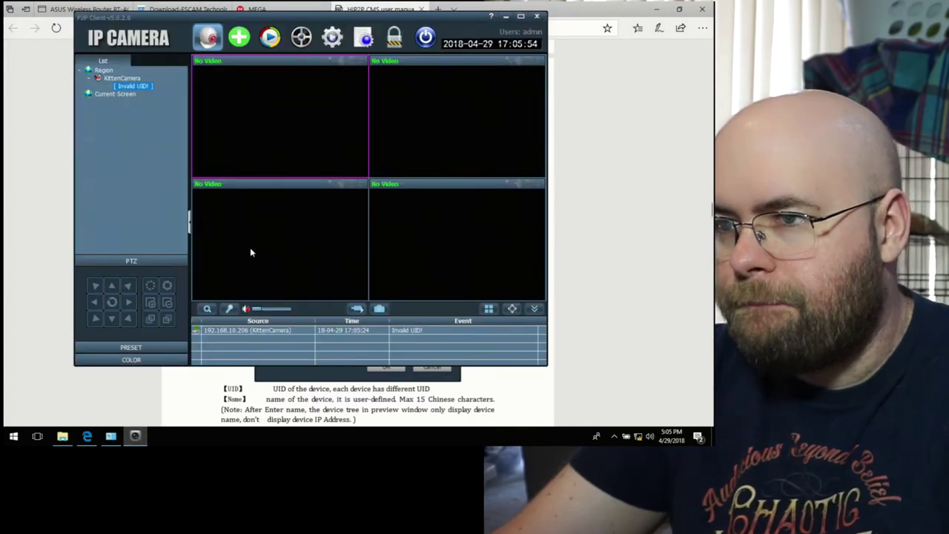
Step: Disconnect KittenCamera and view its entry in Device Management without changes
right_click(127, 80)
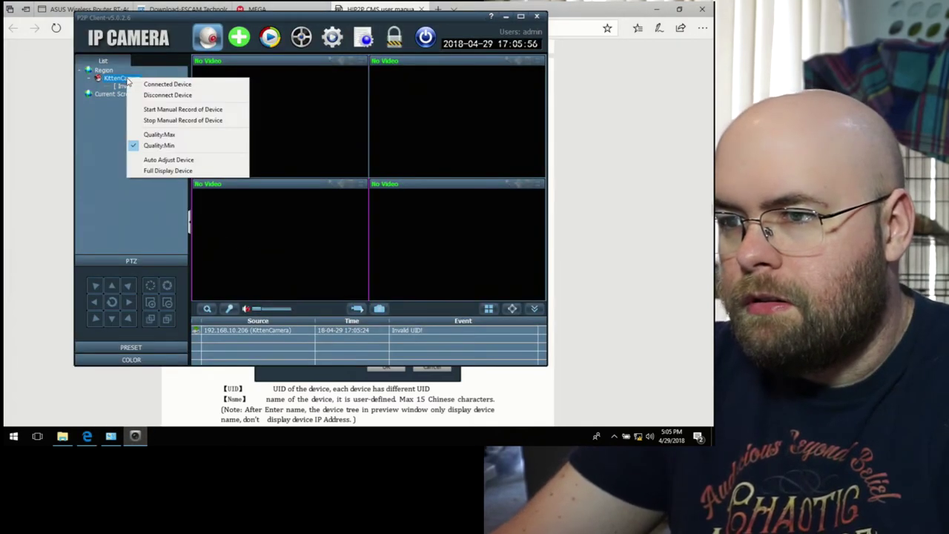
click(143, 95)
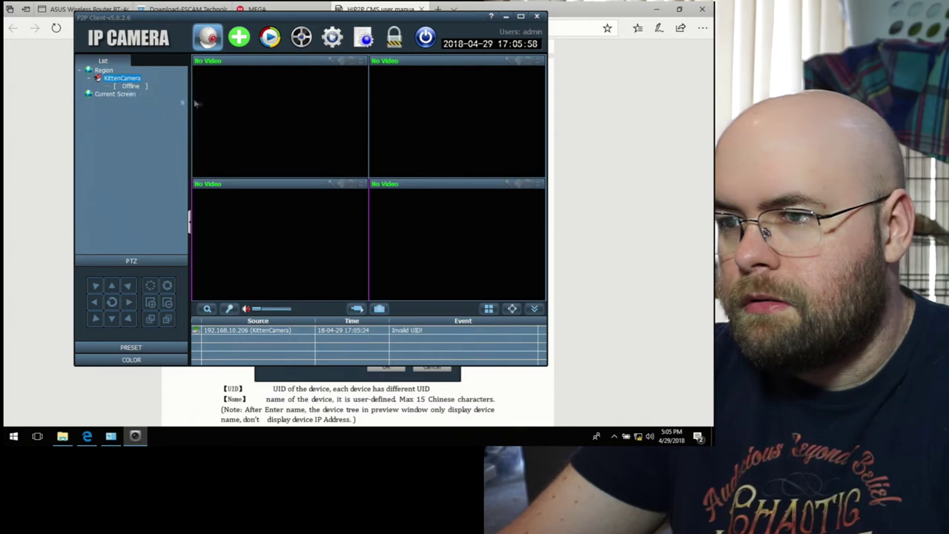
click(332, 37)
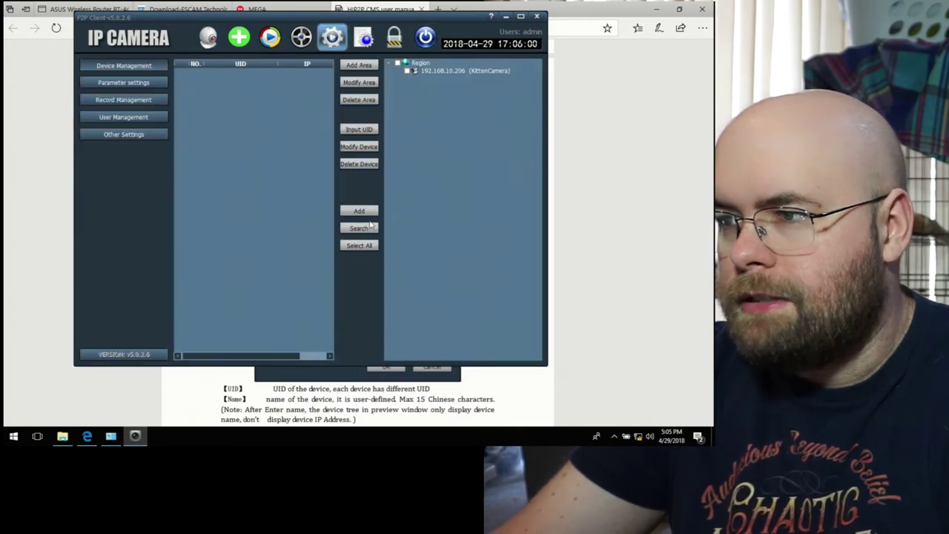
click(448, 72)
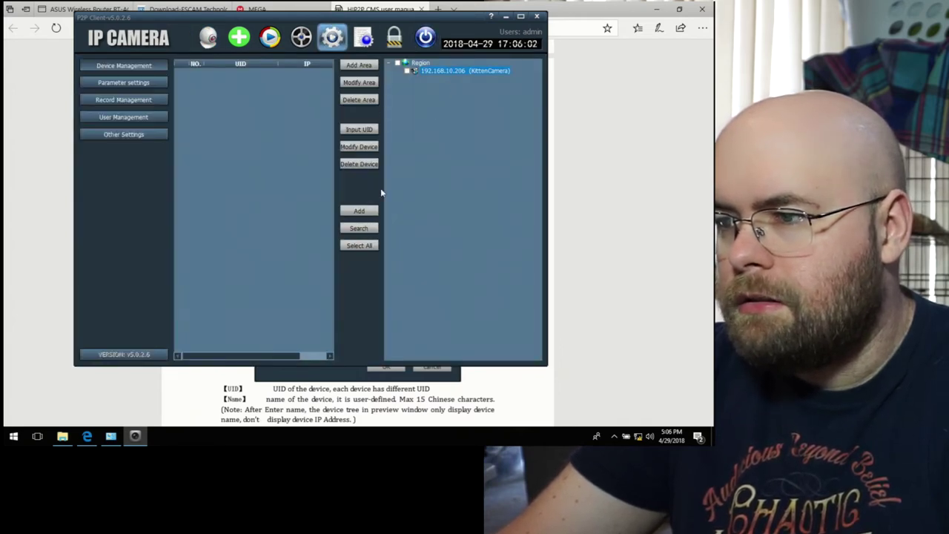
click(358, 146)
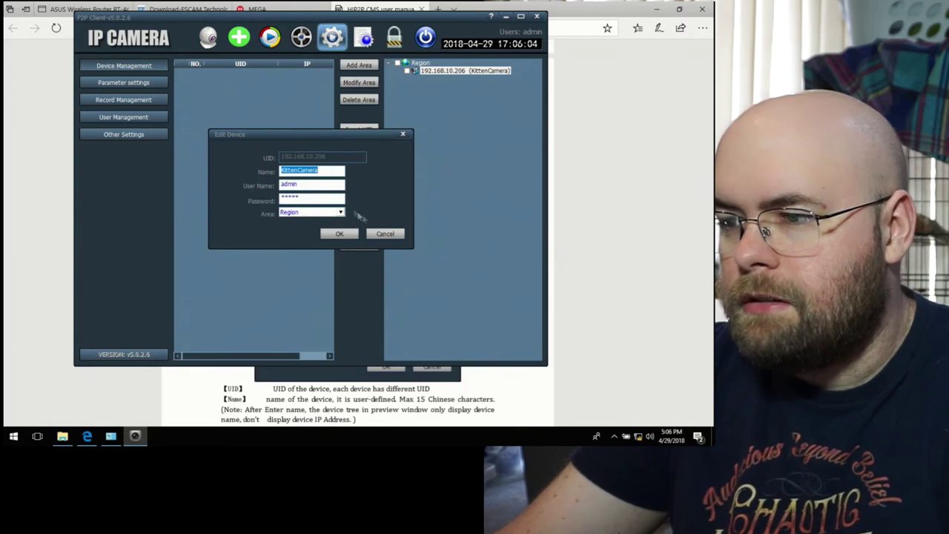
click(384, 234)
Step: Tick KittenCamera and delete it from the Region area
click(359, 164)
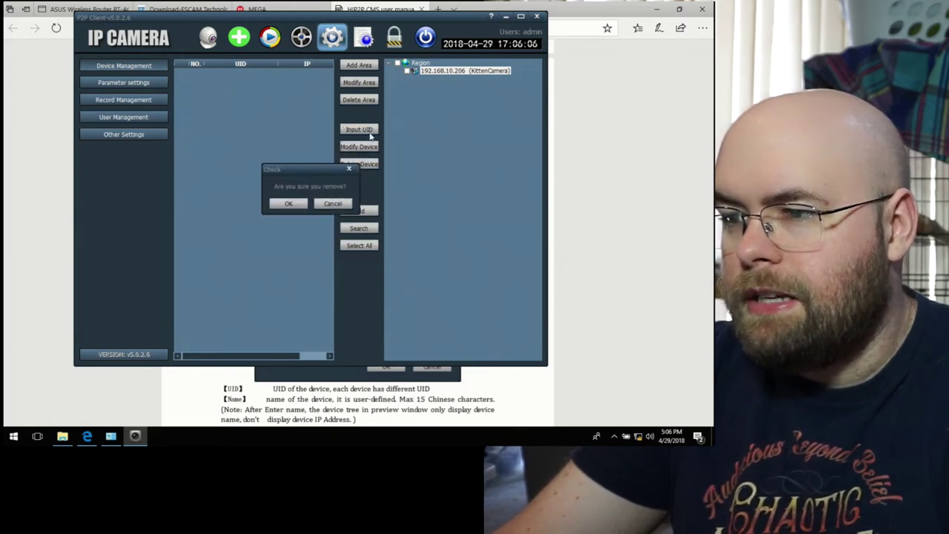
click(291, 211)
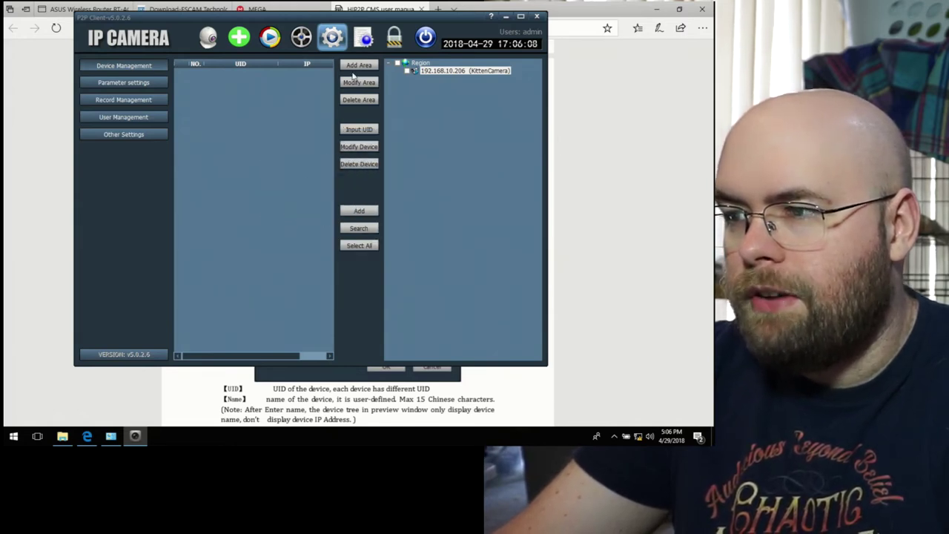
click(408, 70)
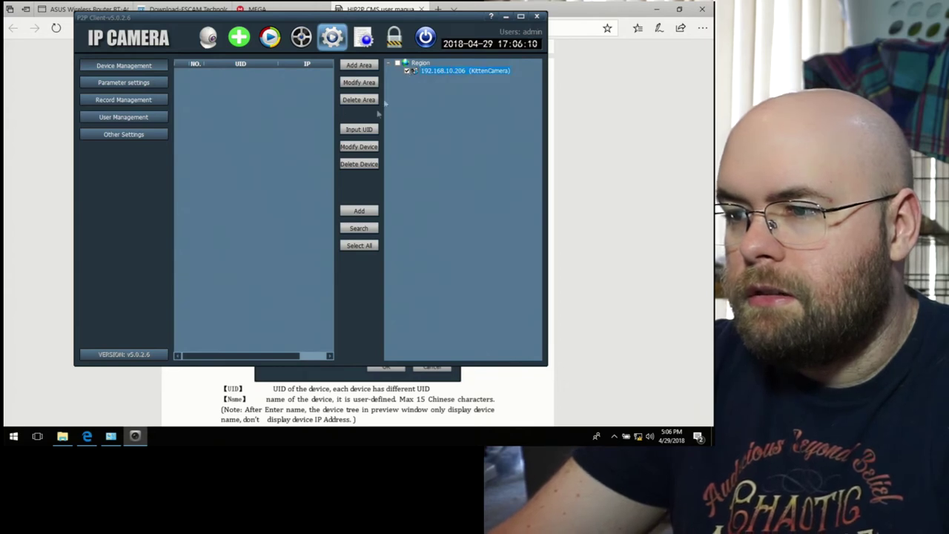
click(360, 163)
click(288, 204)
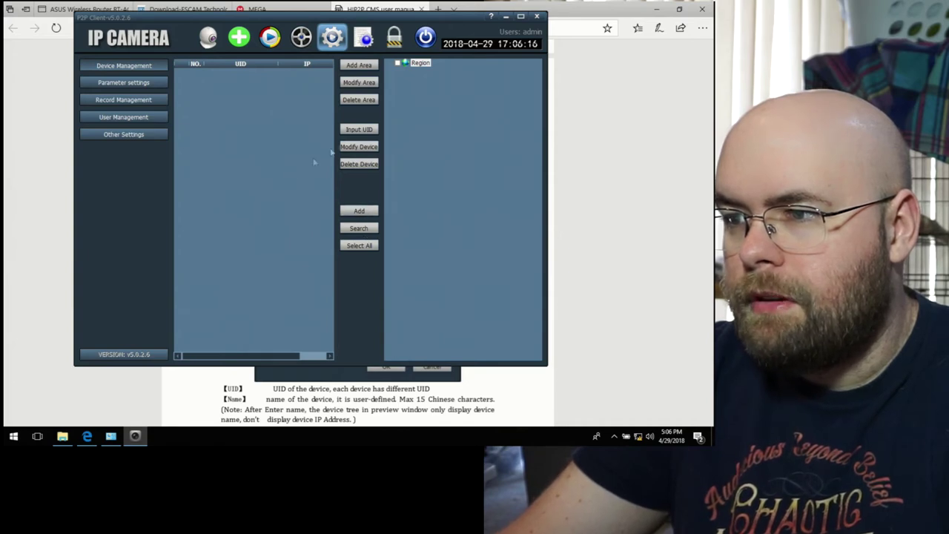
Step: Add a camera named KittenCam under the Region area by entering its P2P UID
click(360, 131)
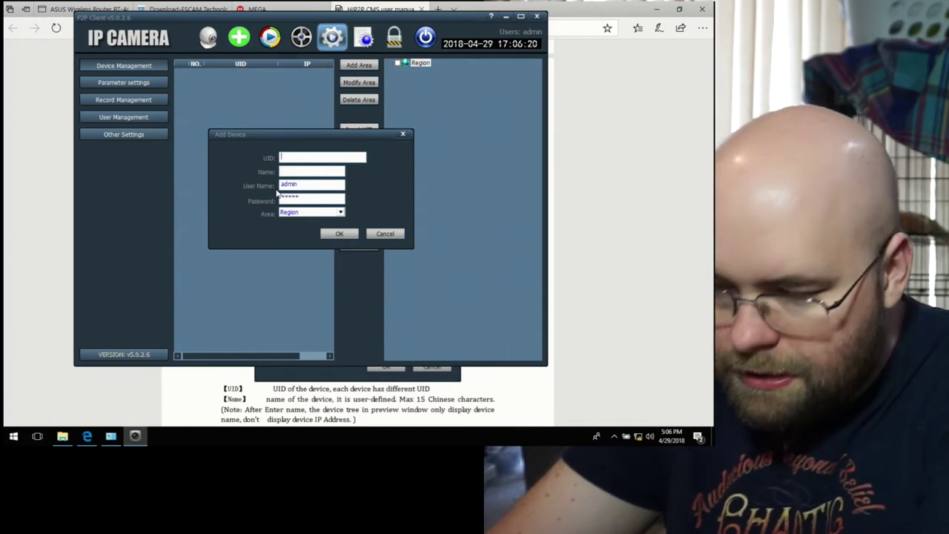
click(282, 157)
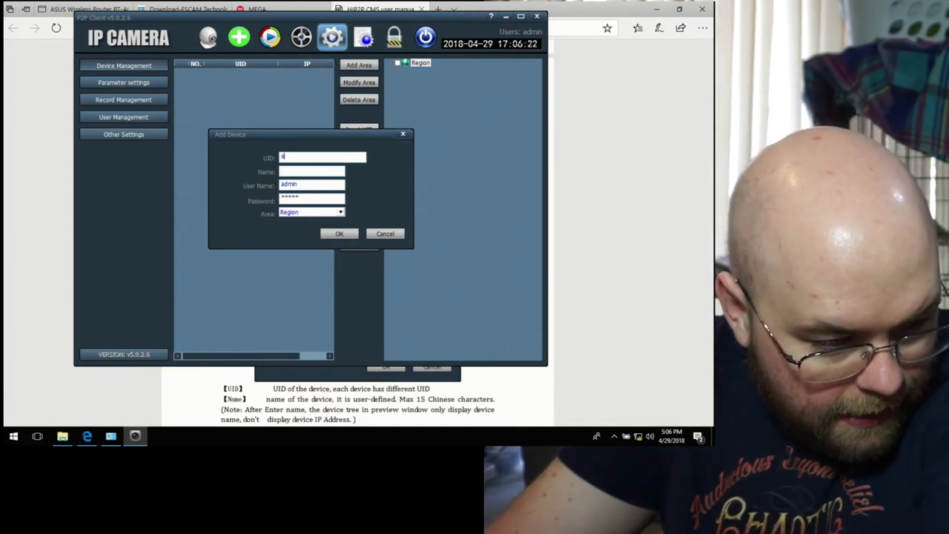
text(ill-)
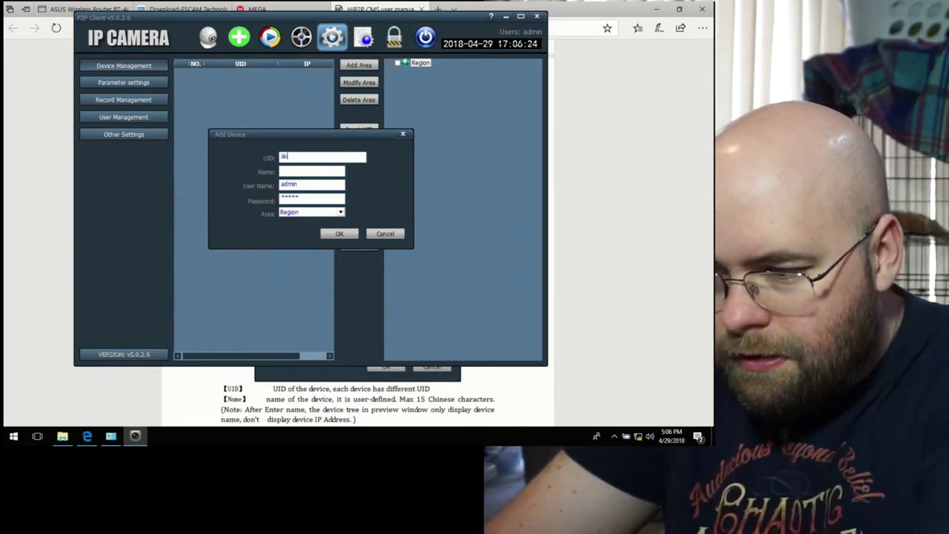
text(328)
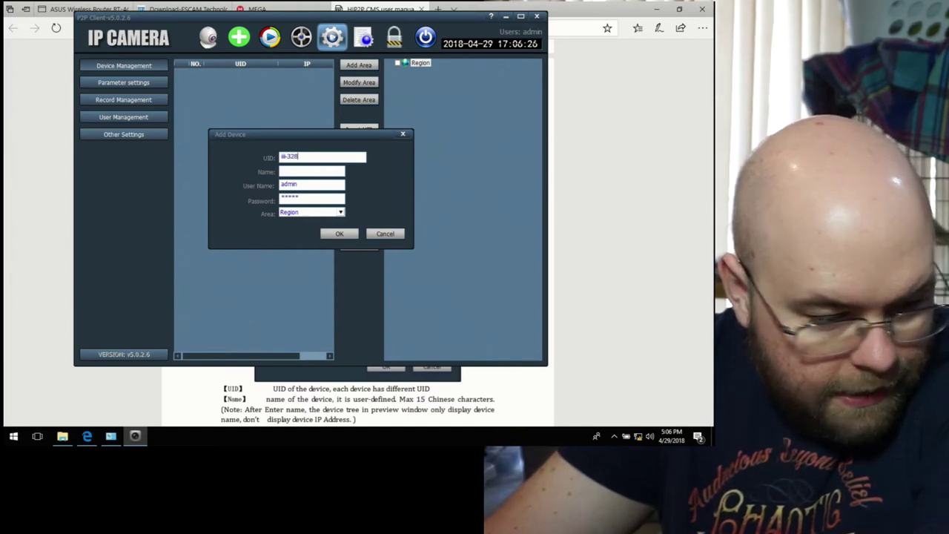
text(346)
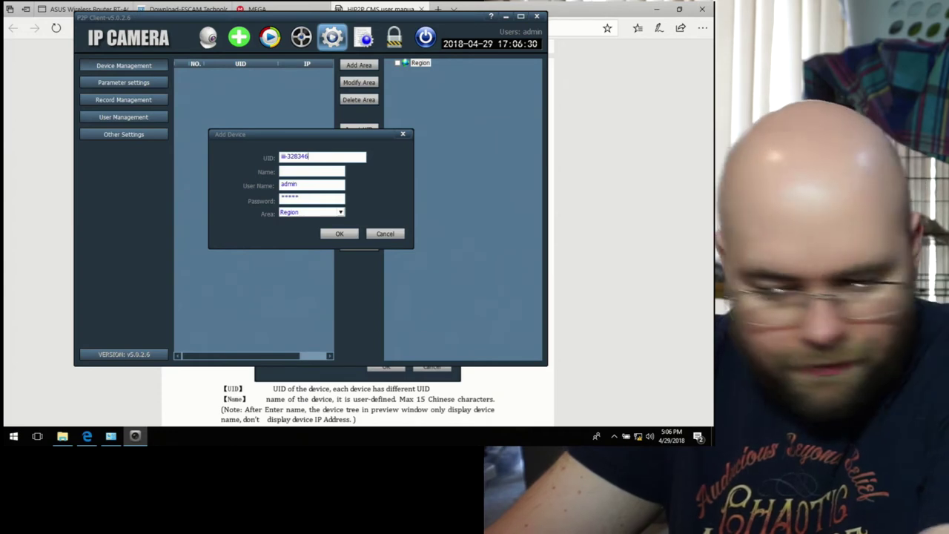
text(-)
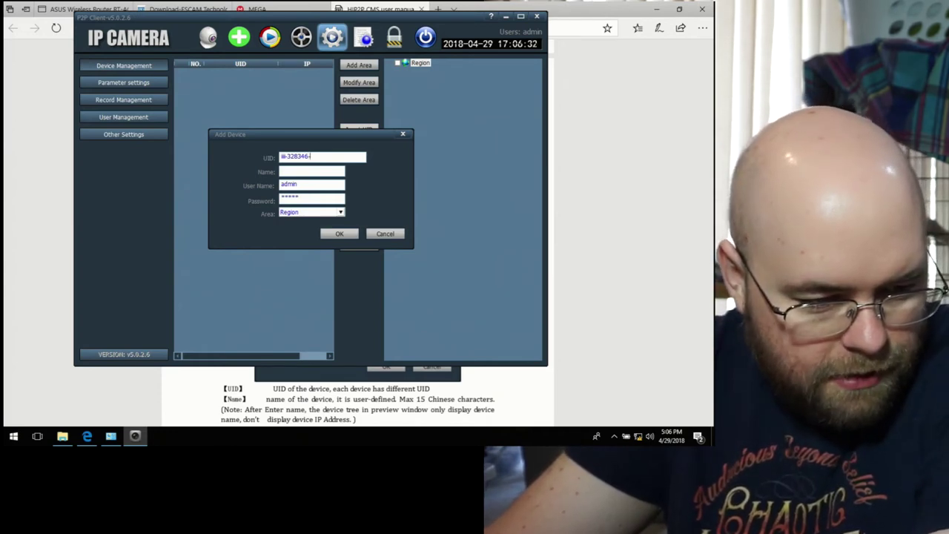
text(afeda)
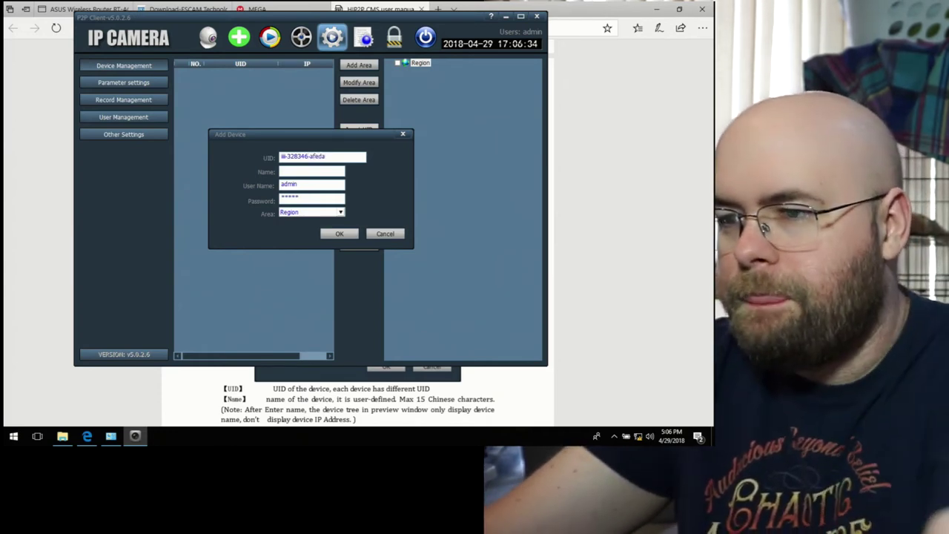
text(Kitten)
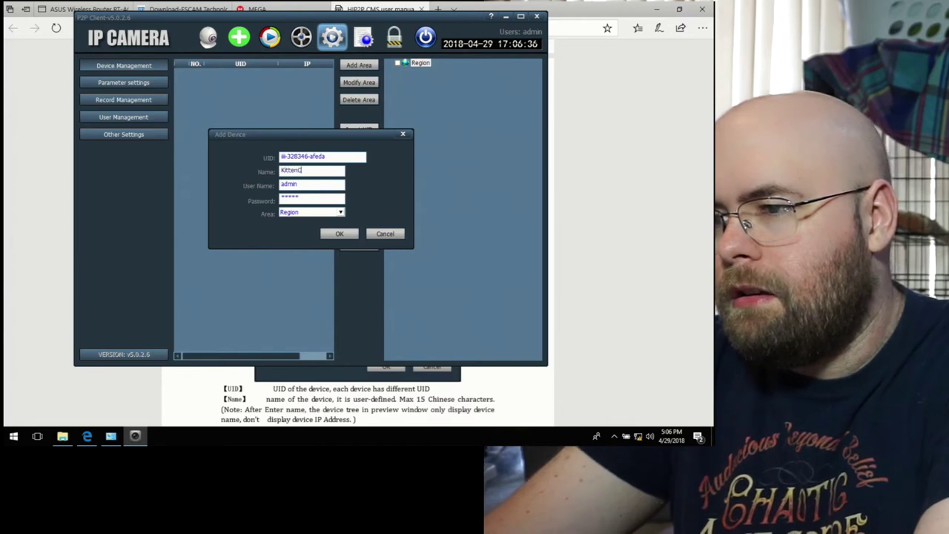
text(Cam)
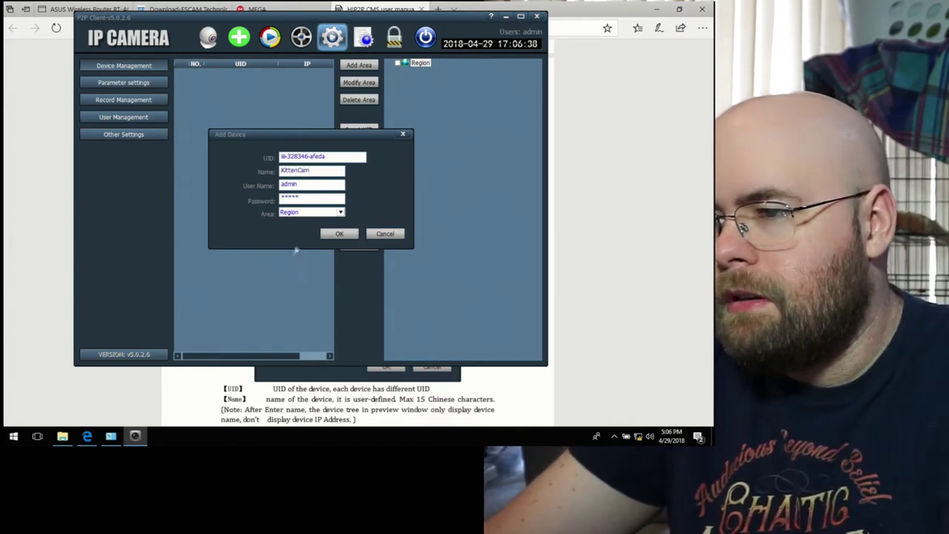
click(335, 234)
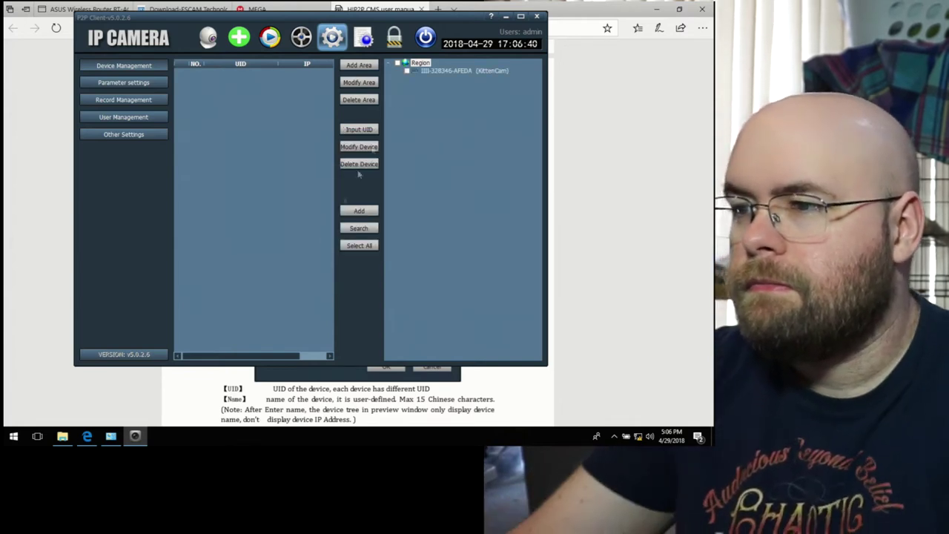
Step: In live preview, connect KittenCam via Connected Device, then try Full Display Device
click(208, 38)
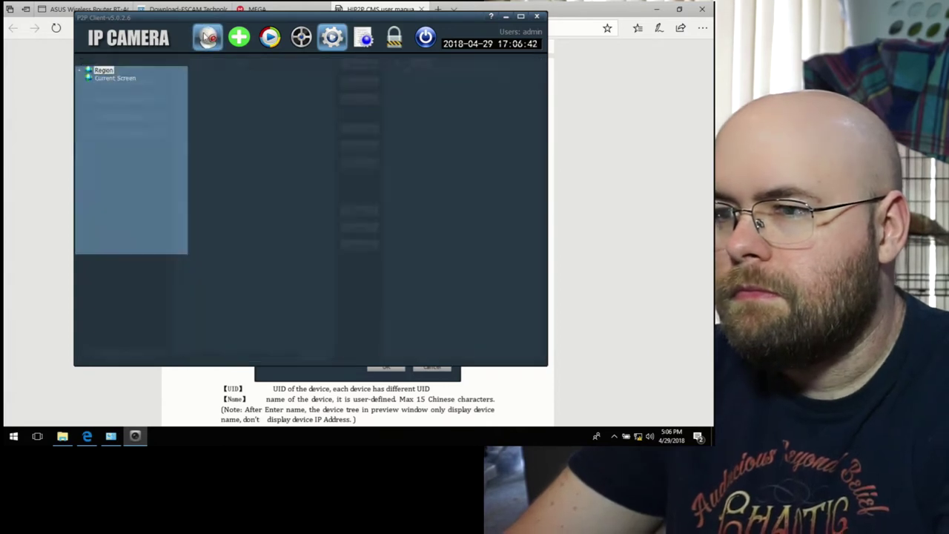
right_click(111, 83)
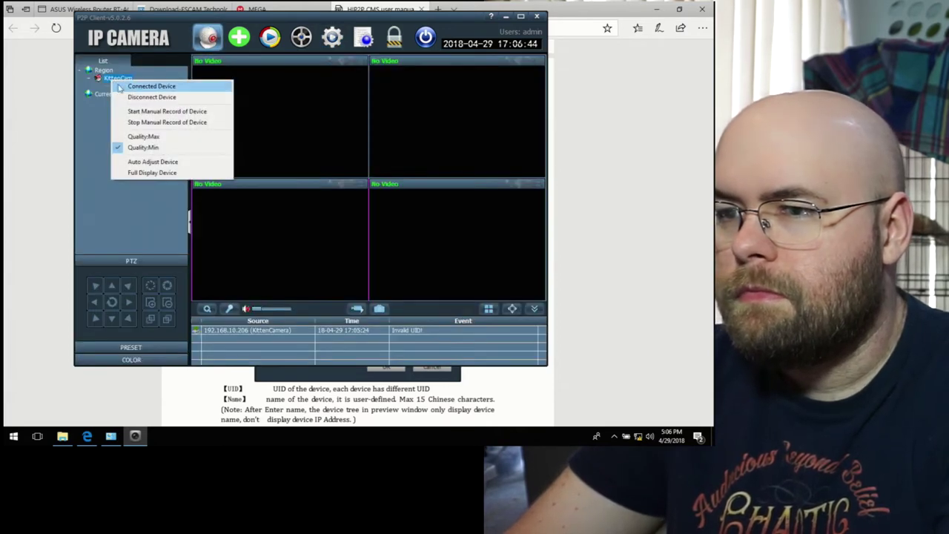
click(120, 85)
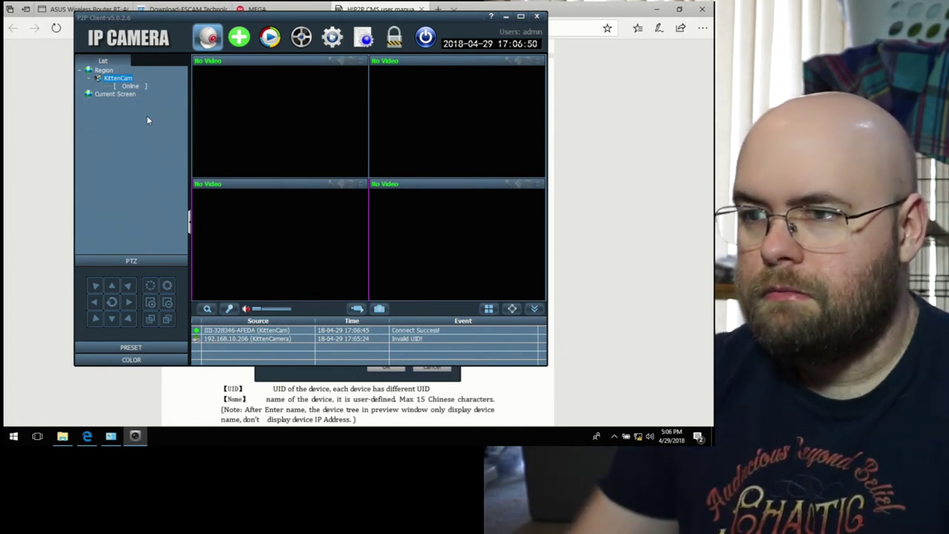
right_click(112, 79)
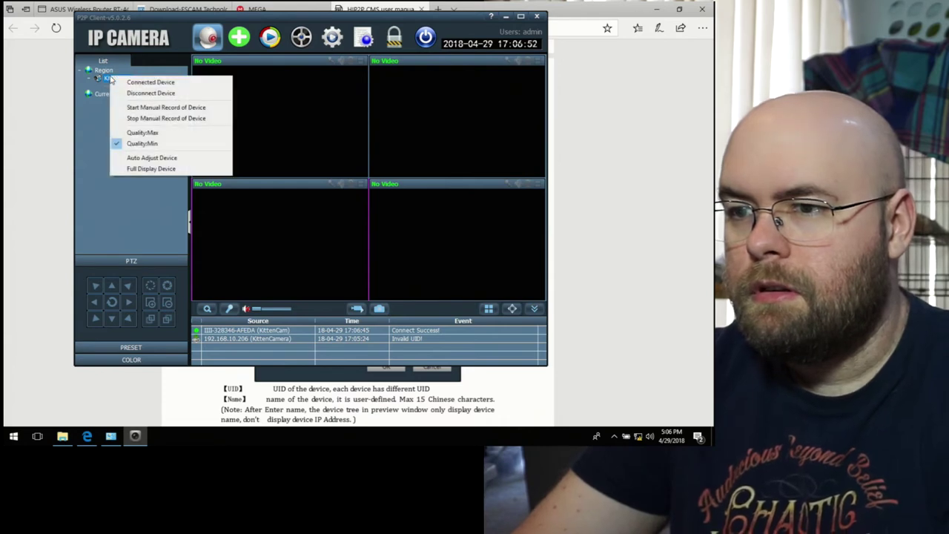
click(136, 169)
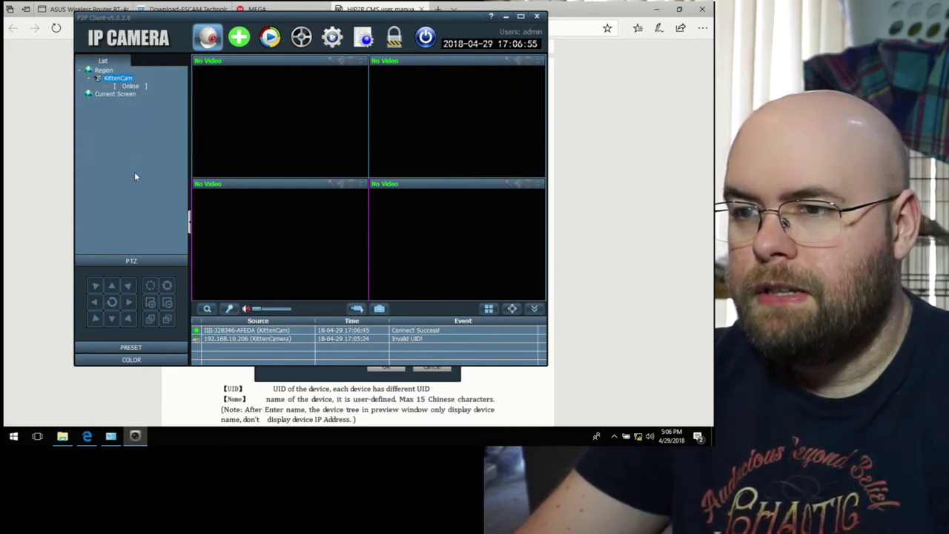
right_click(119, 81)
Step: Switch to the single-screen layout so KittenCam's live feed fills one large pane
click(145, 134)
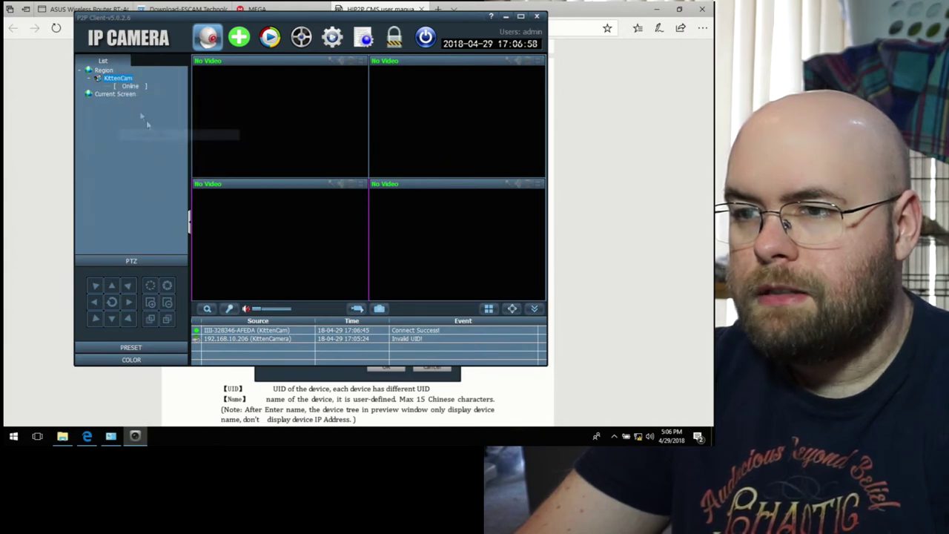
right_click(109, 79)
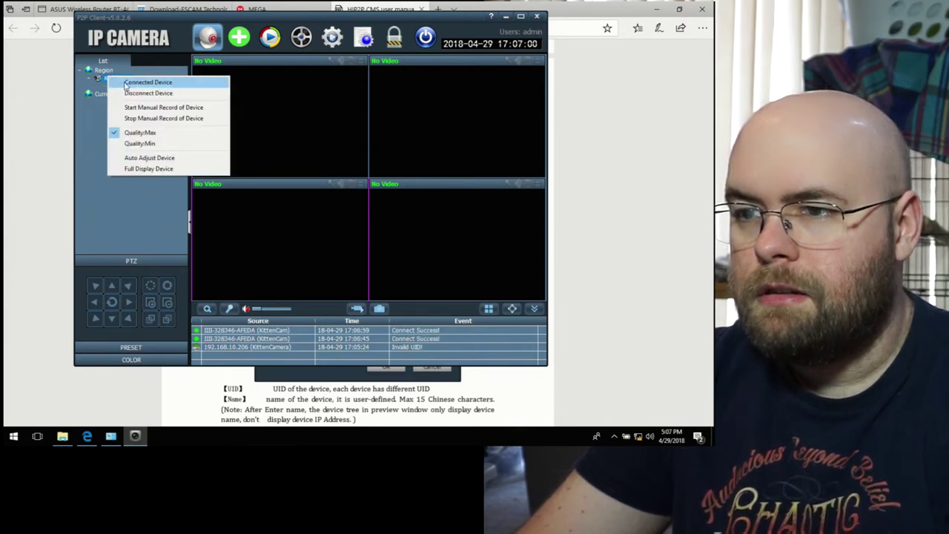
click(127, 199)
click(488, 309)
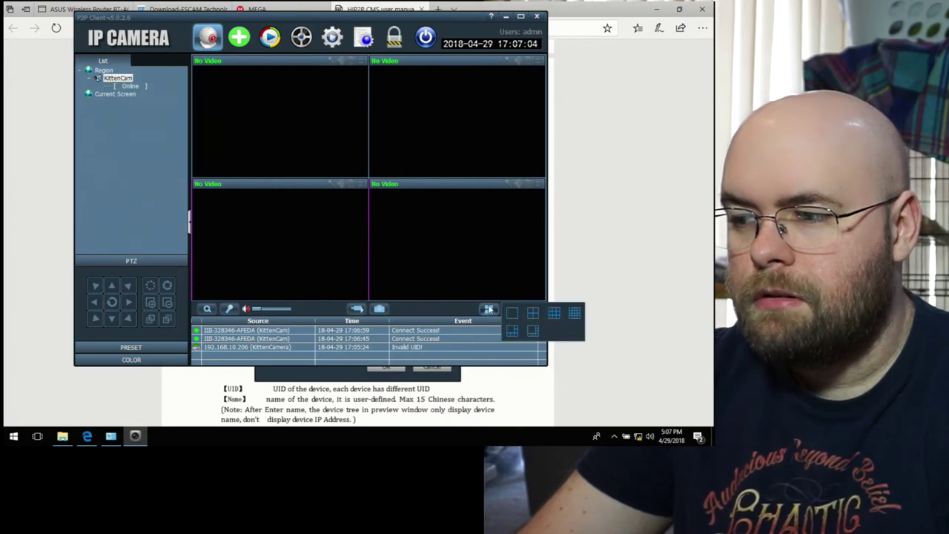
click(513, 315)
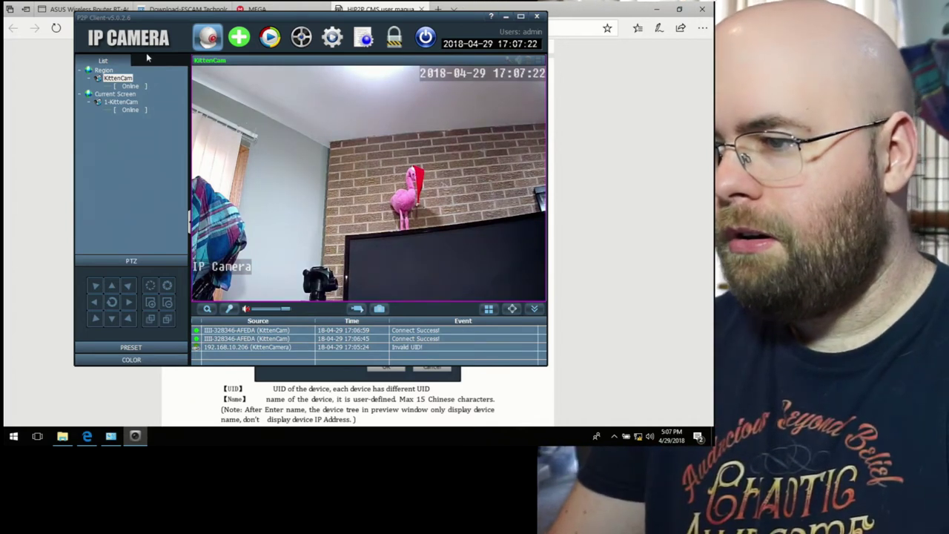
Step: Collapse the event log to enlarge the video, check Windows Recording devices, then pan KittenCam right
click(491, 311)
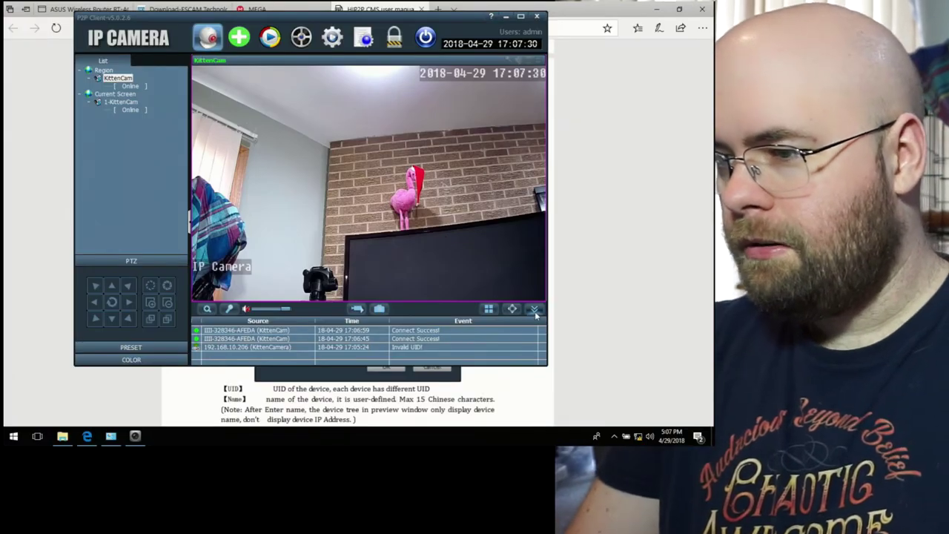
click(535, 312)
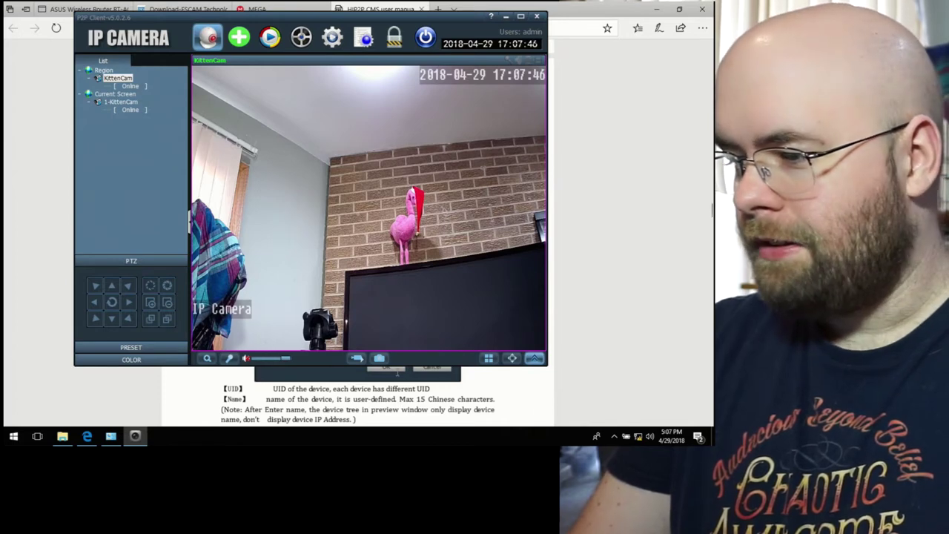
click(650, 436)
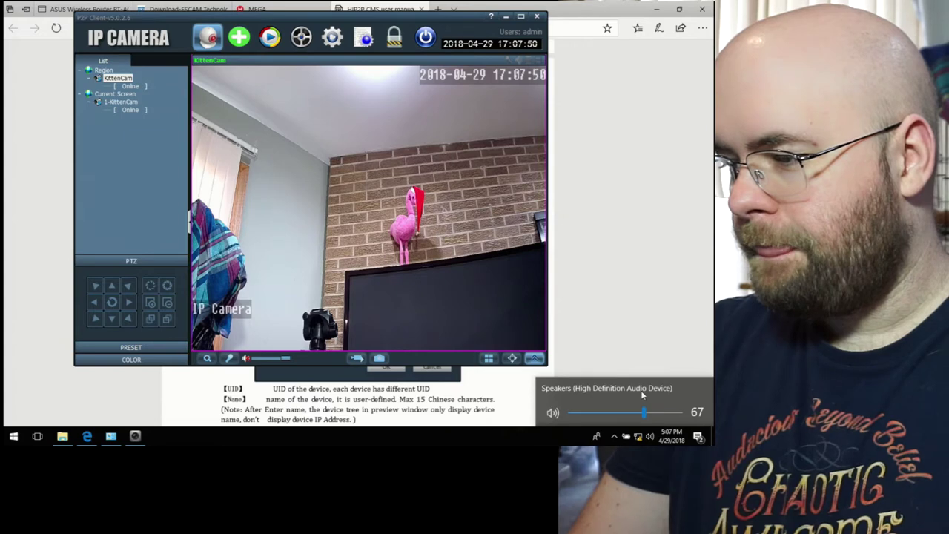
right_click(650, 437)
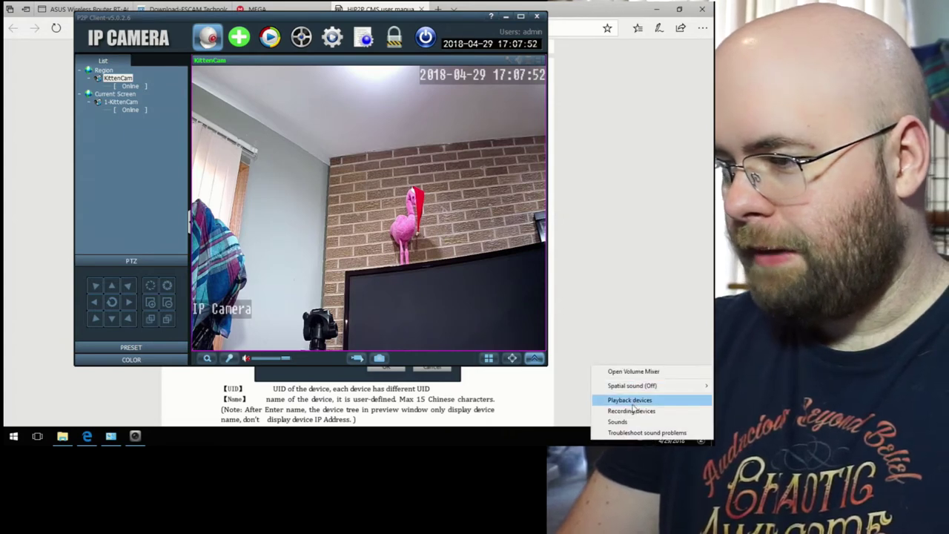
click(632, 411)
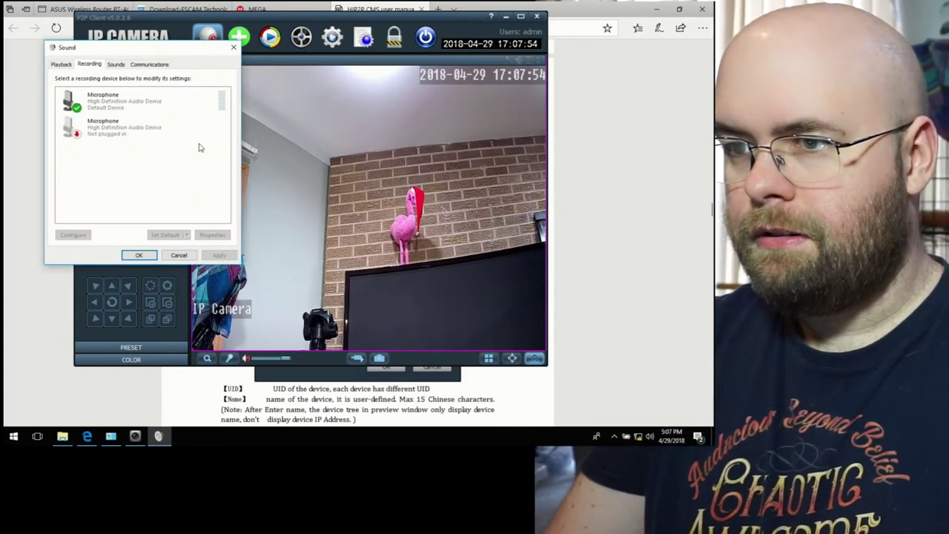
click(175, 256)
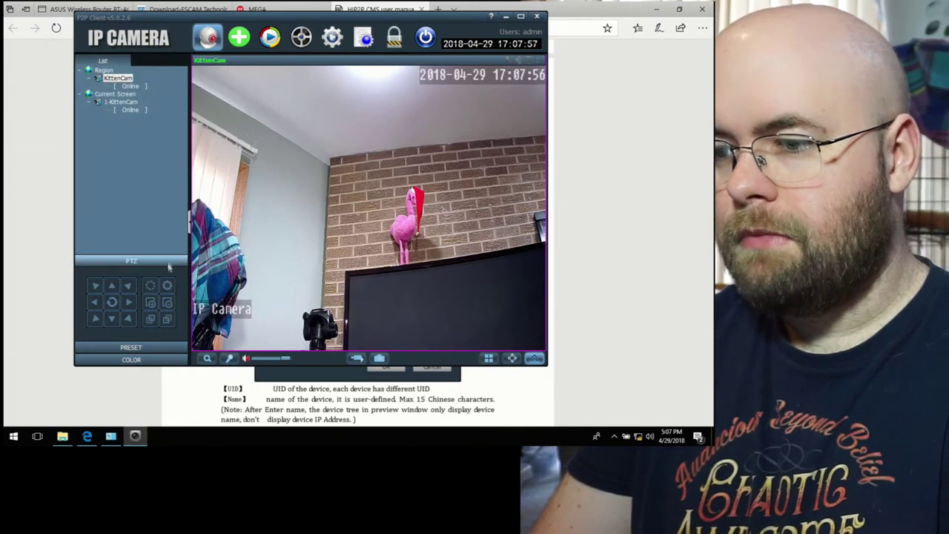
click(129, 305)
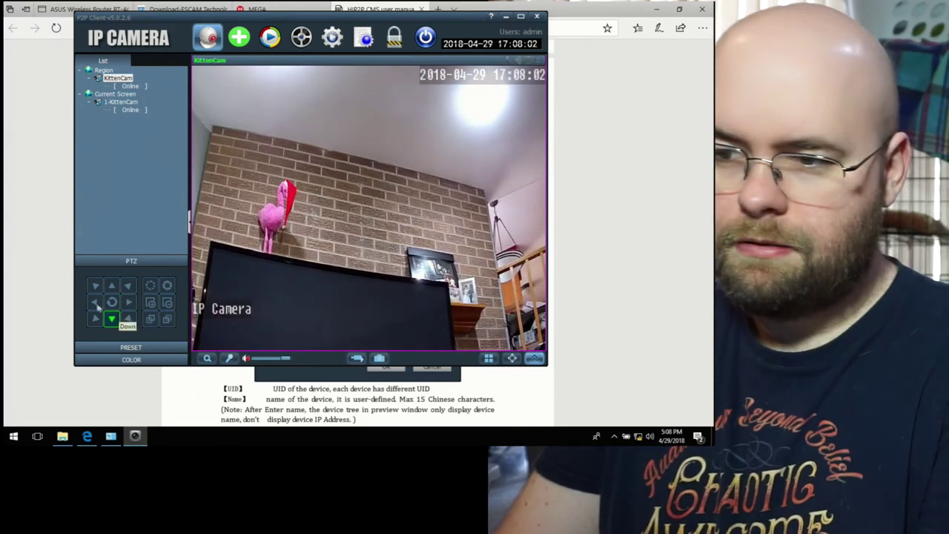
Step: Pan KittenCam left with the PTZ arrow until it frames the presenter at the desk
click(94, 304)
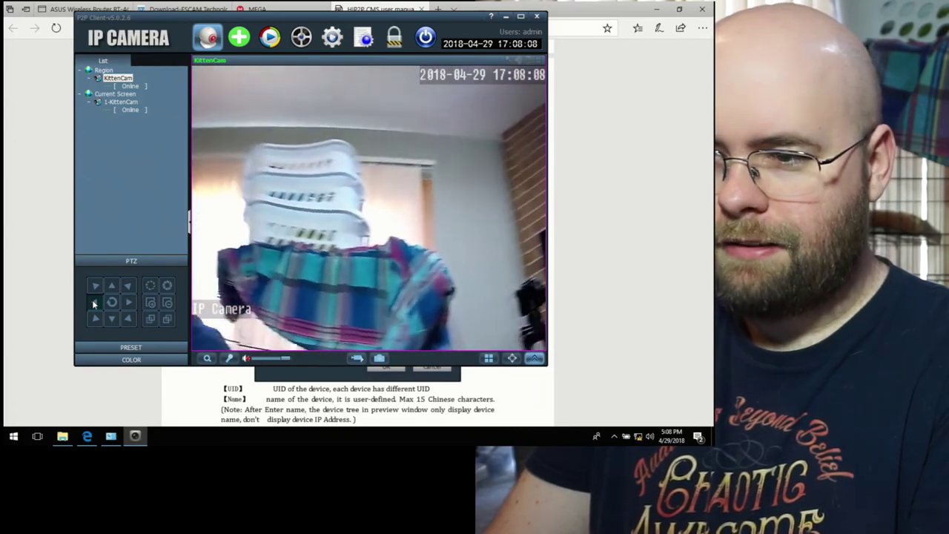
click(95, 303)
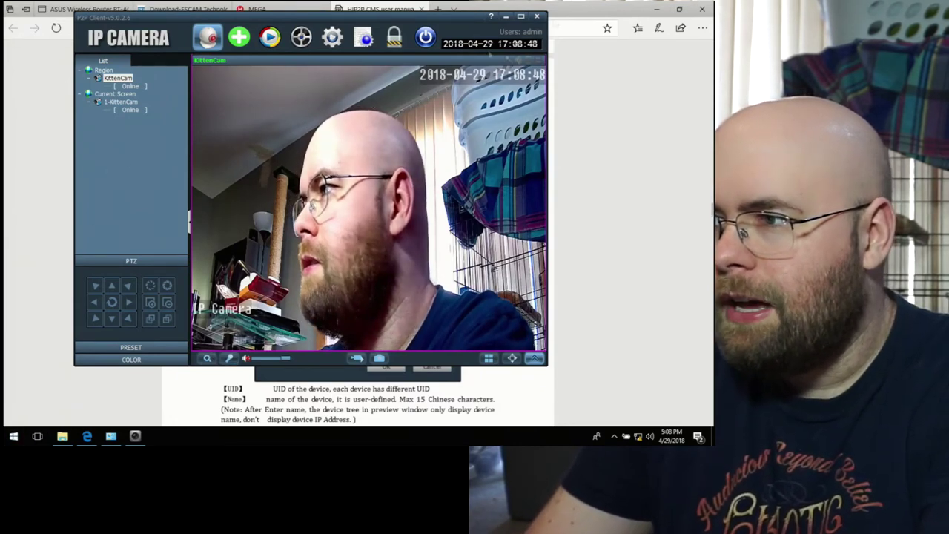
Step: Exit HiP2P Client, confirming the prompt, and start a new Edge tab
click(537, 16)
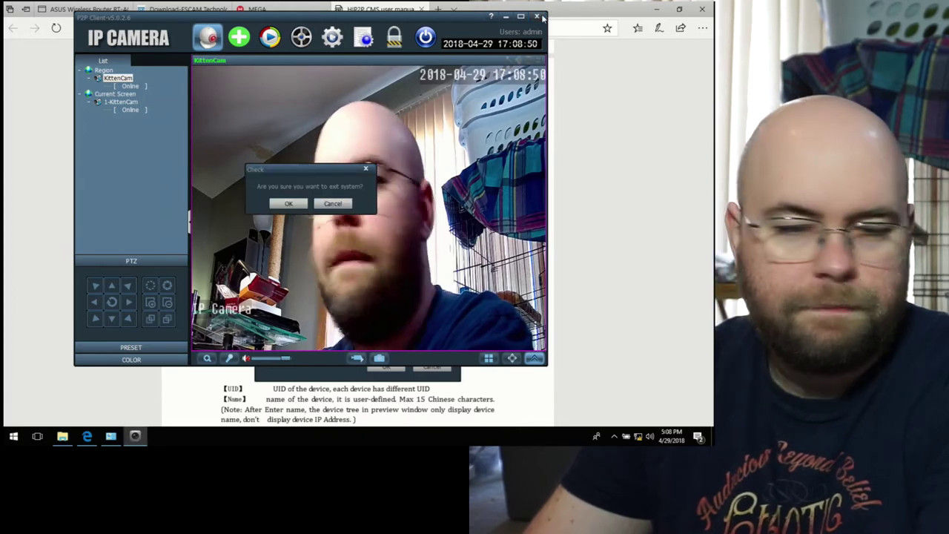
click(277, 205)
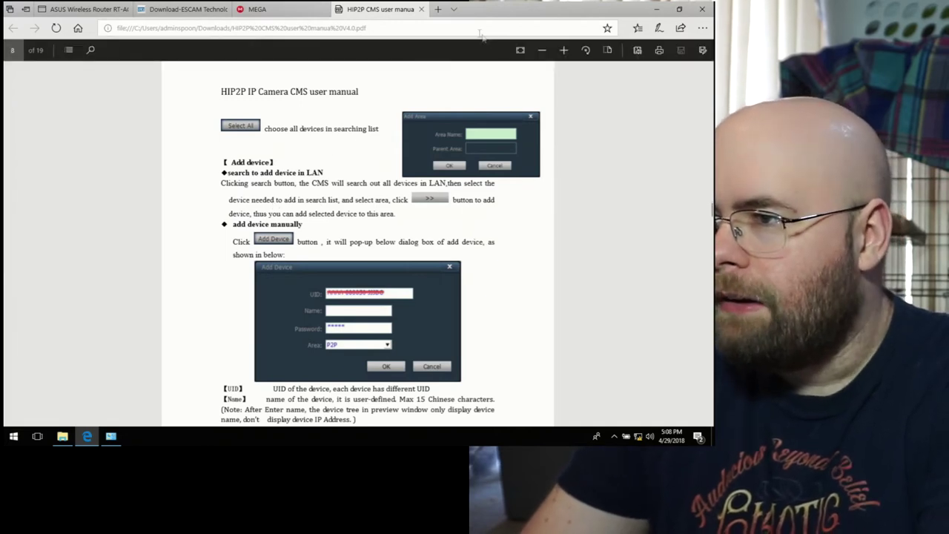
click(438, 9)
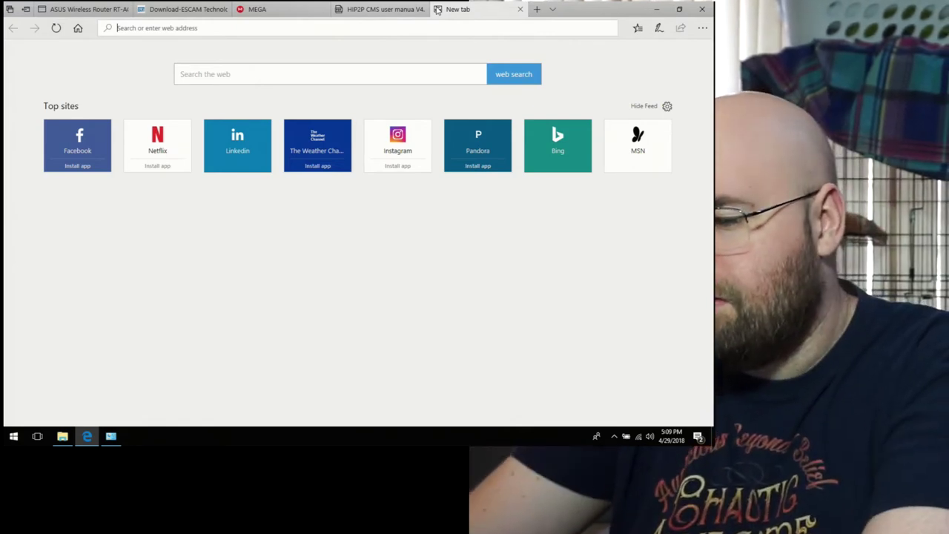
Step: Search for vlc and save vlc-3.0.2-win64.exe from the official videolan.org download page
text(vlc)
key(Return)
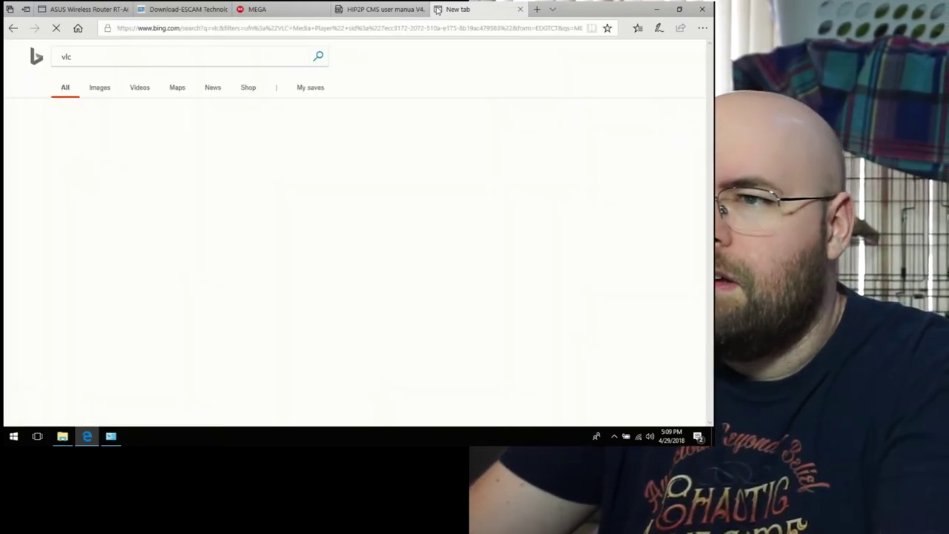
click(132, 137)
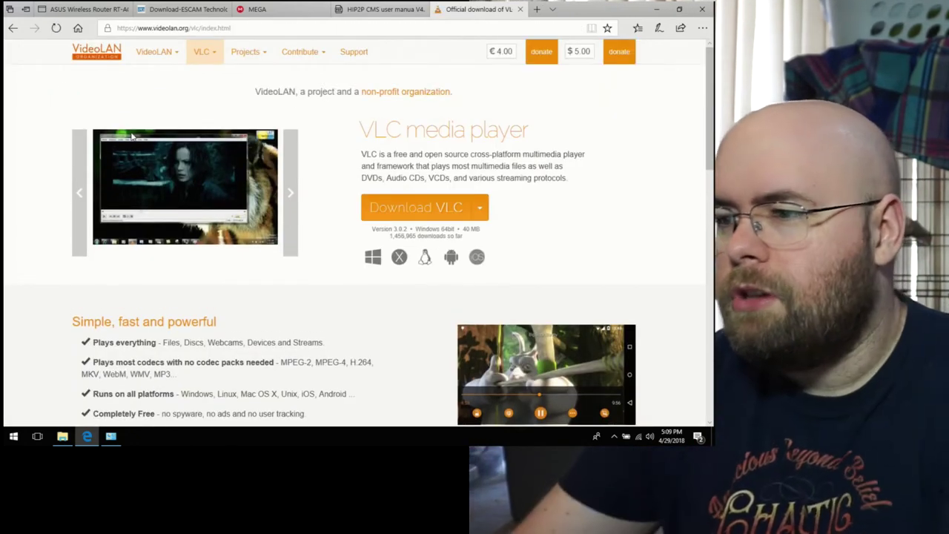
click(390, 212)
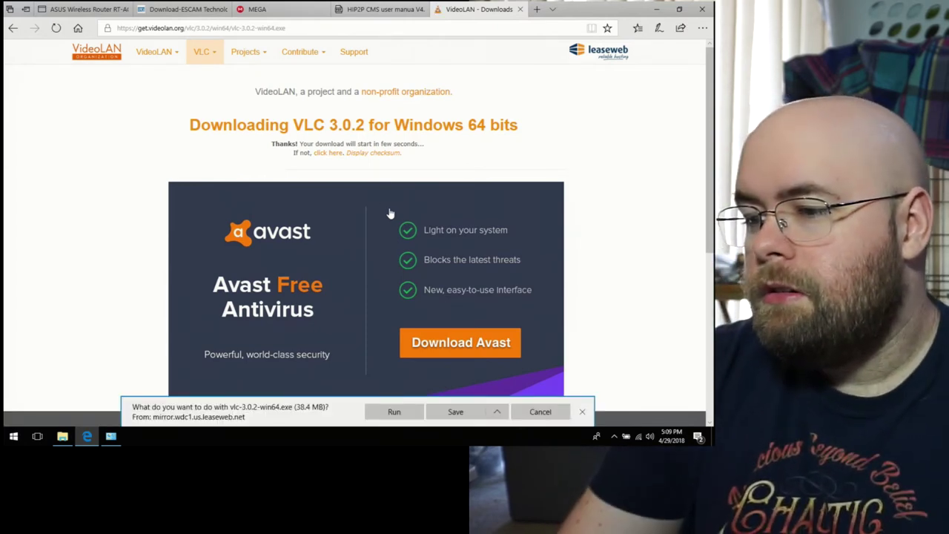
click(463, 417)
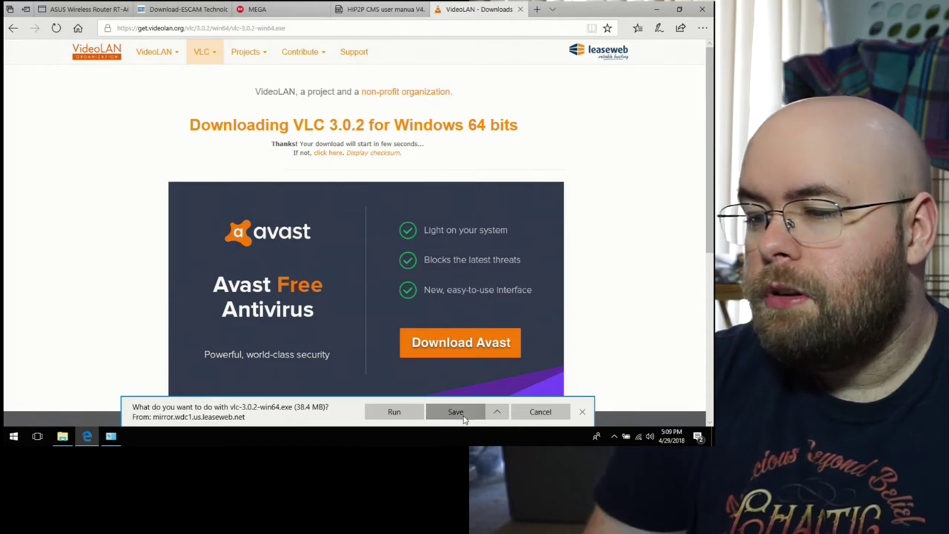
Step: Run the VLC installer, allow it through UAC, accept the default setup pages, and launch VLC
click(408, 417)
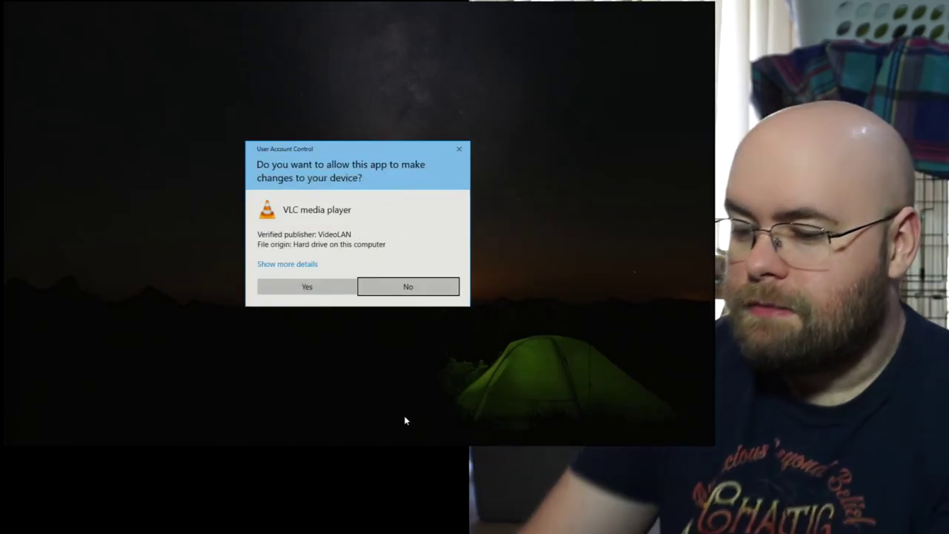
key(alt+y)
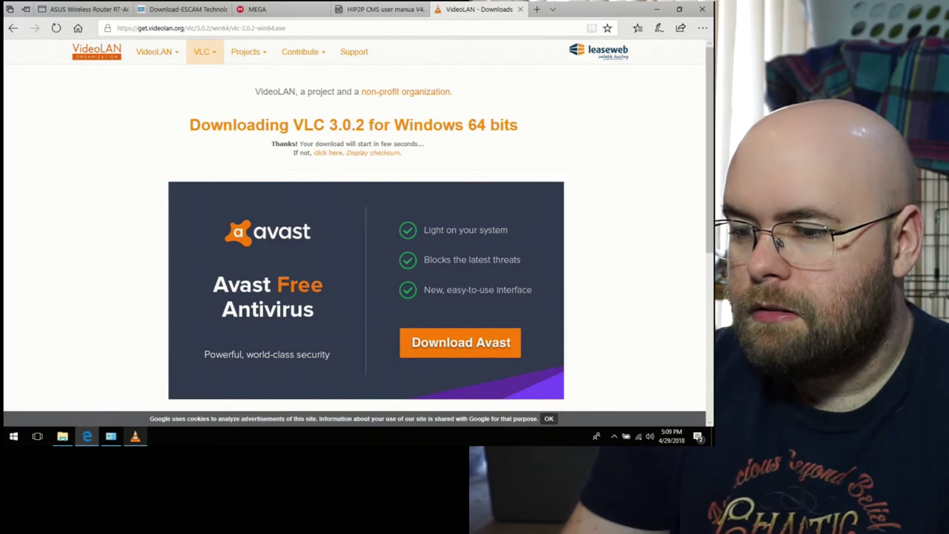
key(Return)
key(Return)
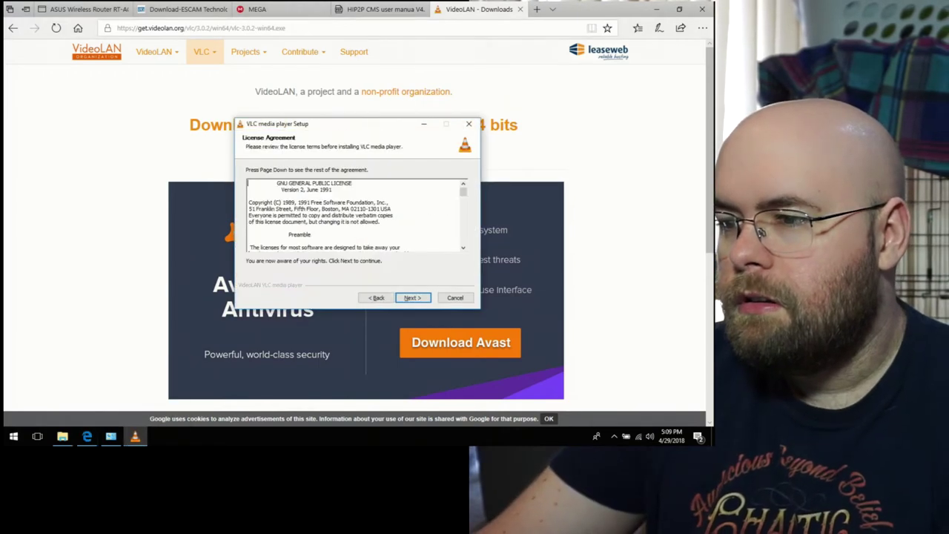
key(Return)
key(Return)
key(Return)
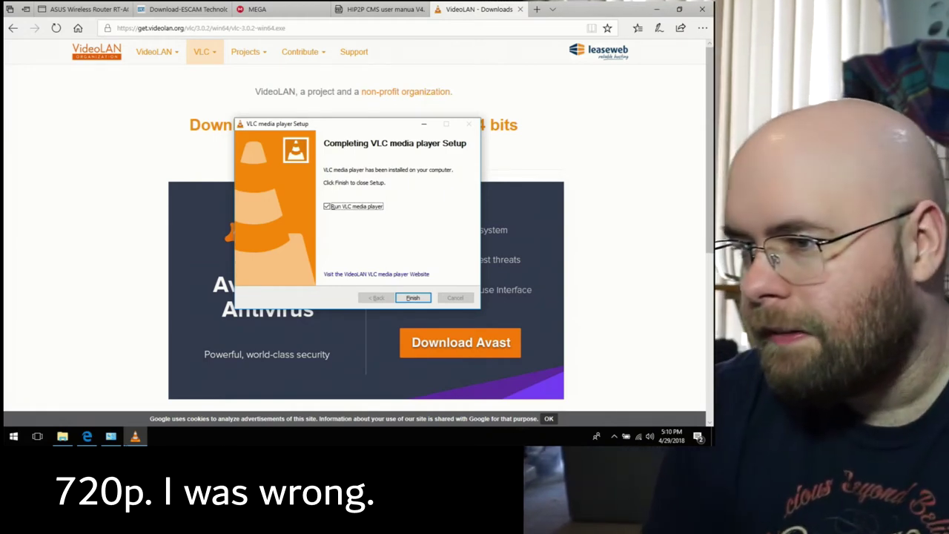
key(Return)
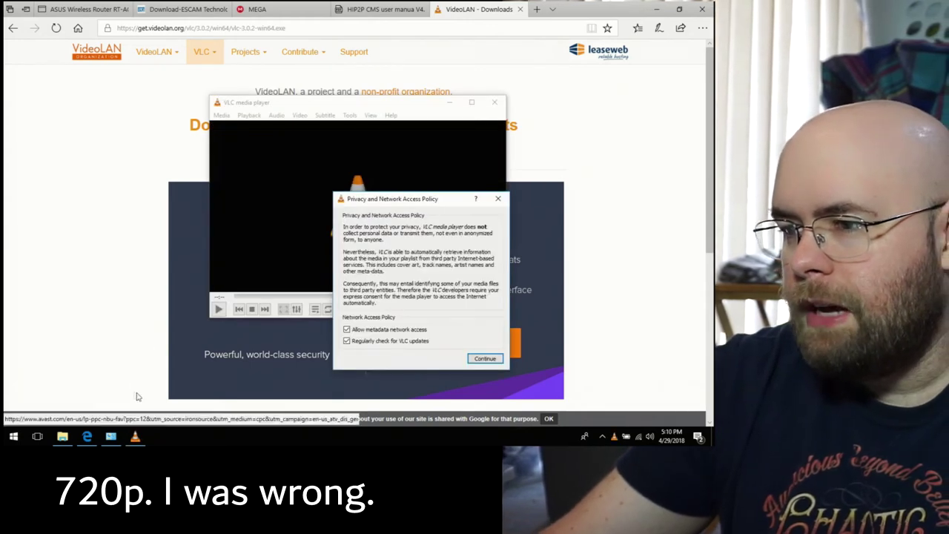
Step: Accept VLC's privacy policy, then view the ASUS router's client list to find IPCAM at 192.168.10.206
click(483, 360)
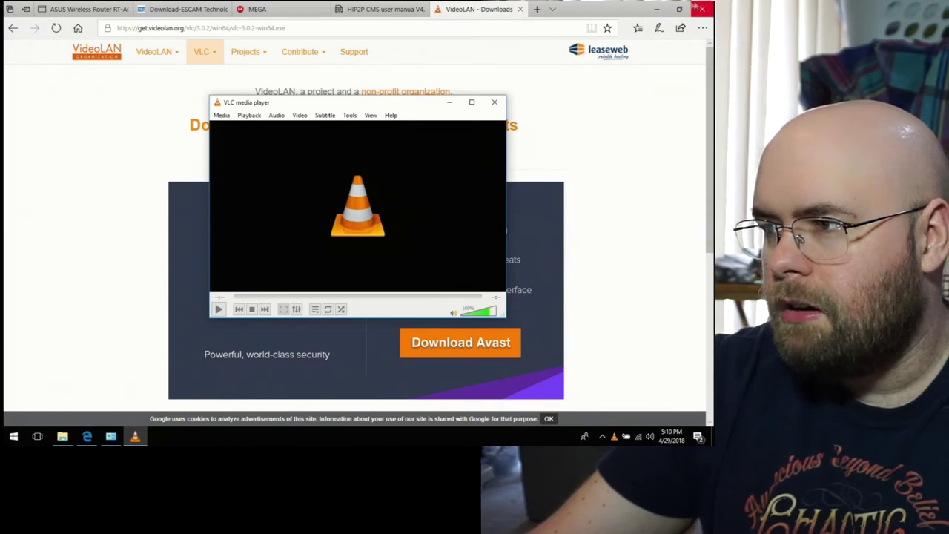
click(657, 10)
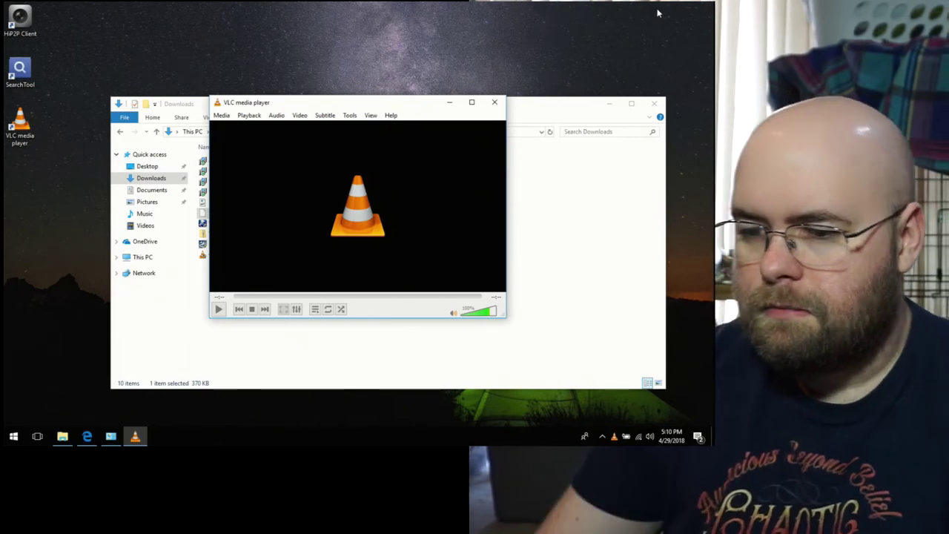
click(87, 436)
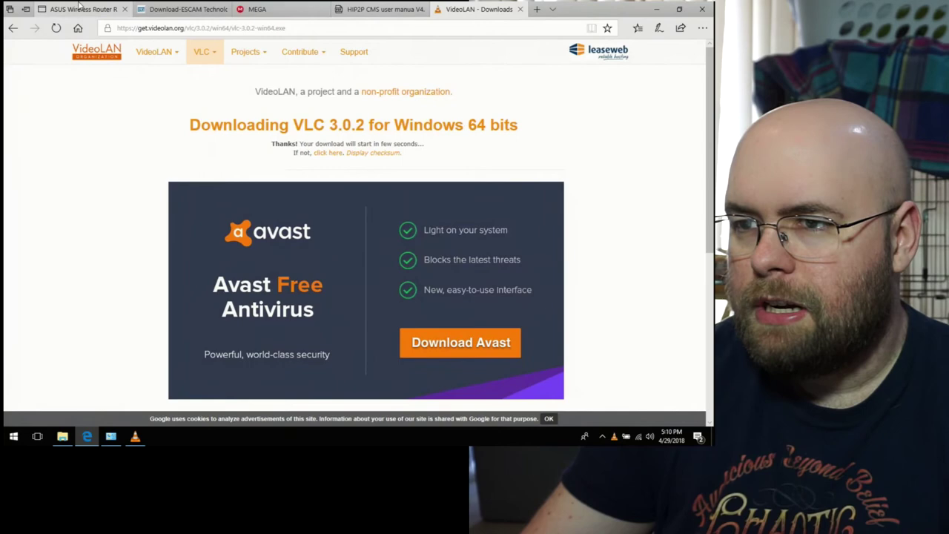
click(79, 8)
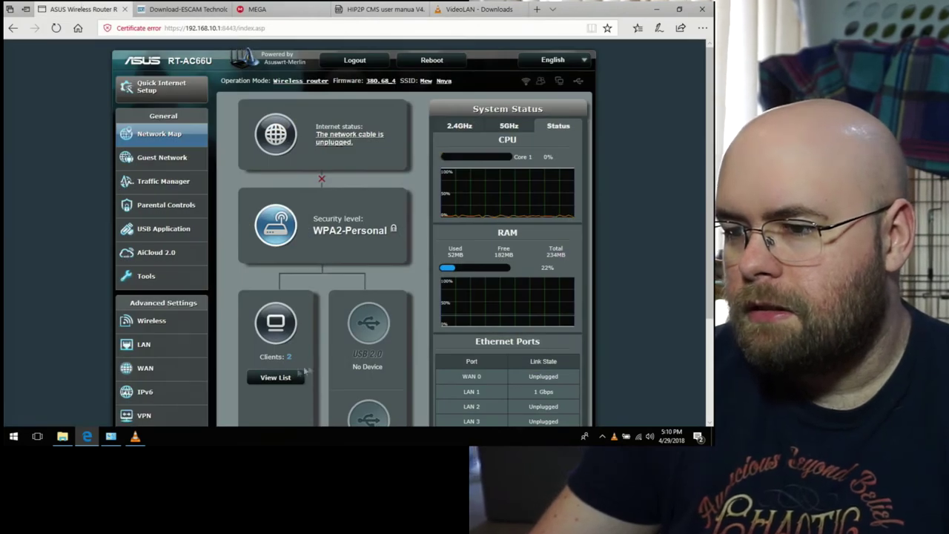
click(286, 377)
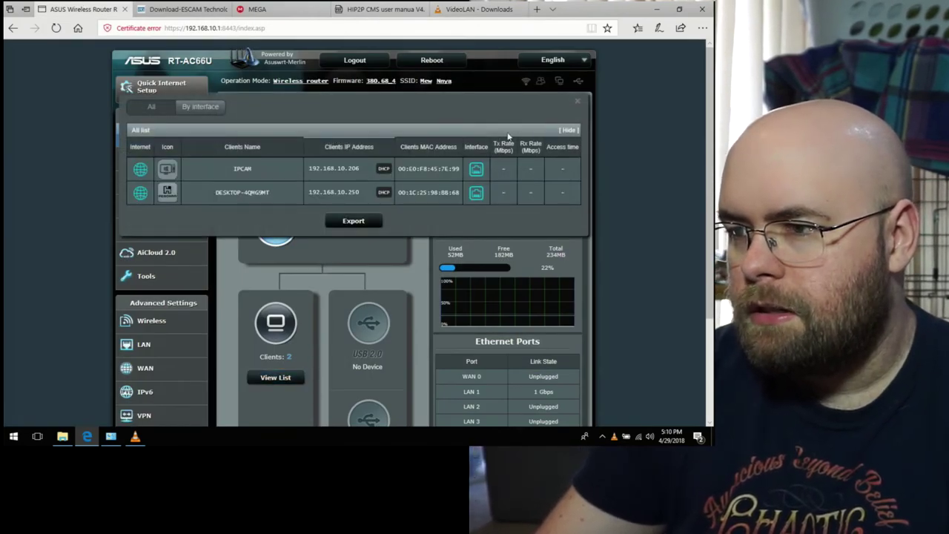
Step: Return to VLC and choose Open Network Stream from the Media menu
click(662, 8)
click(221, 115)
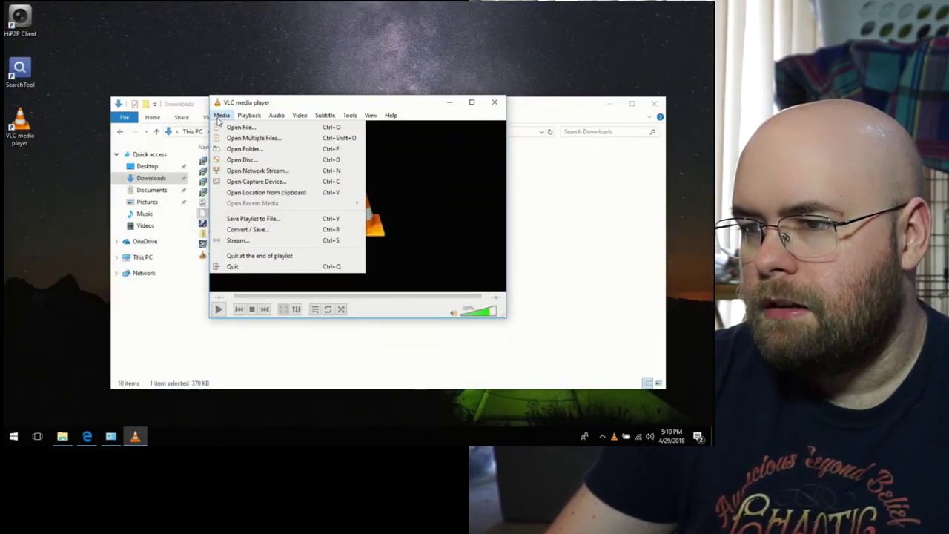
click(285, 171)
text(htt)
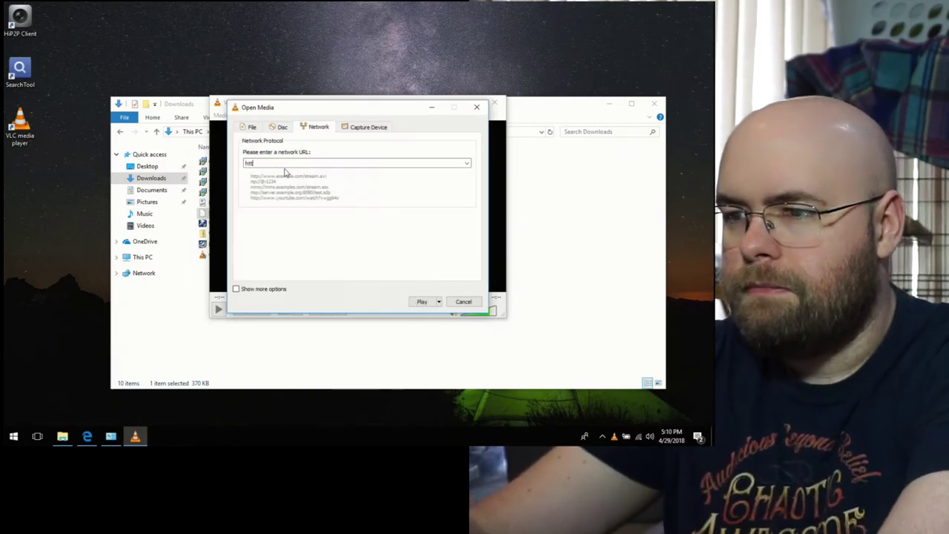
text(p://192.1)
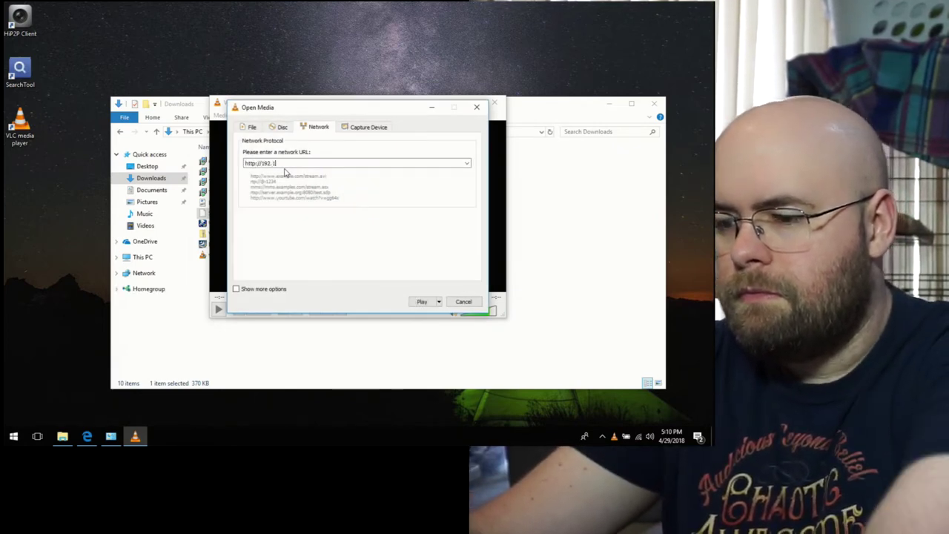
text(68.10.2)
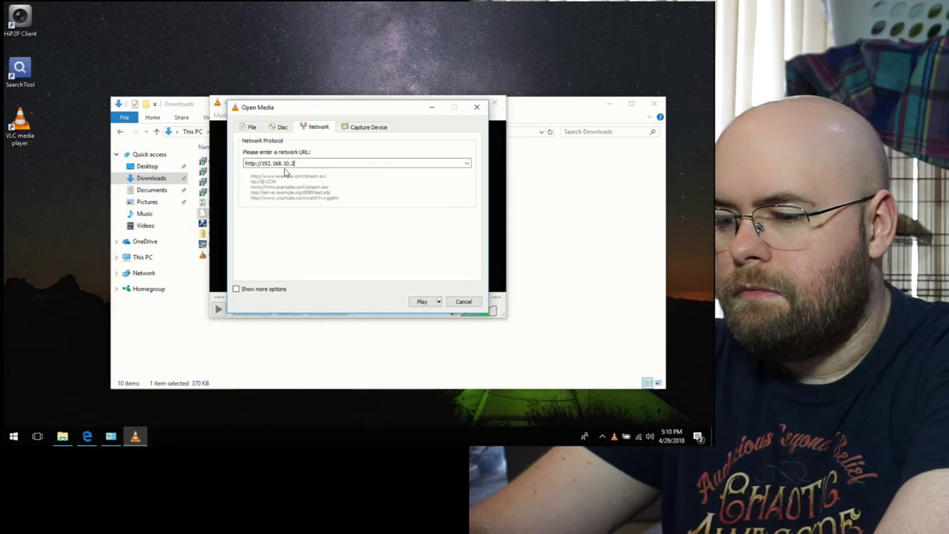
text(06)
key(Return)
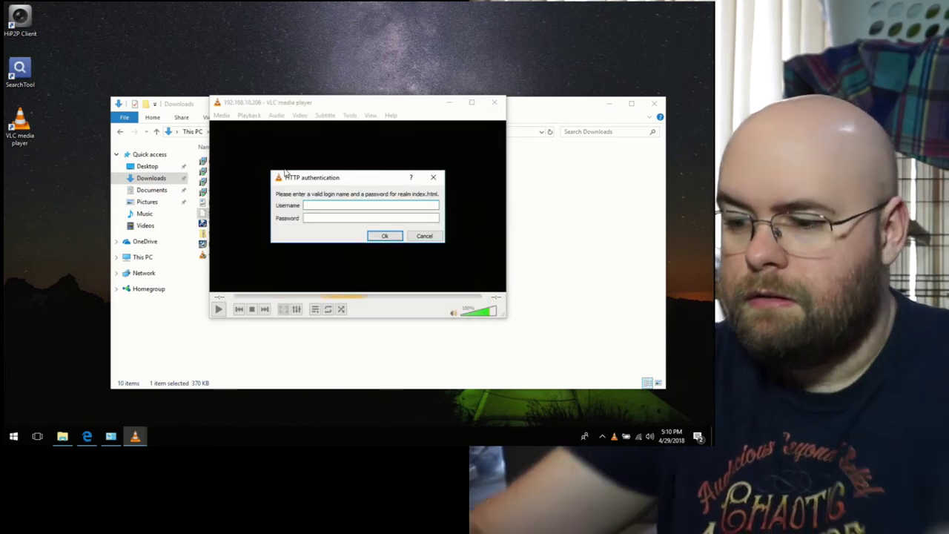
text(admin)
key(Tab)
text(admin)
key(Return)
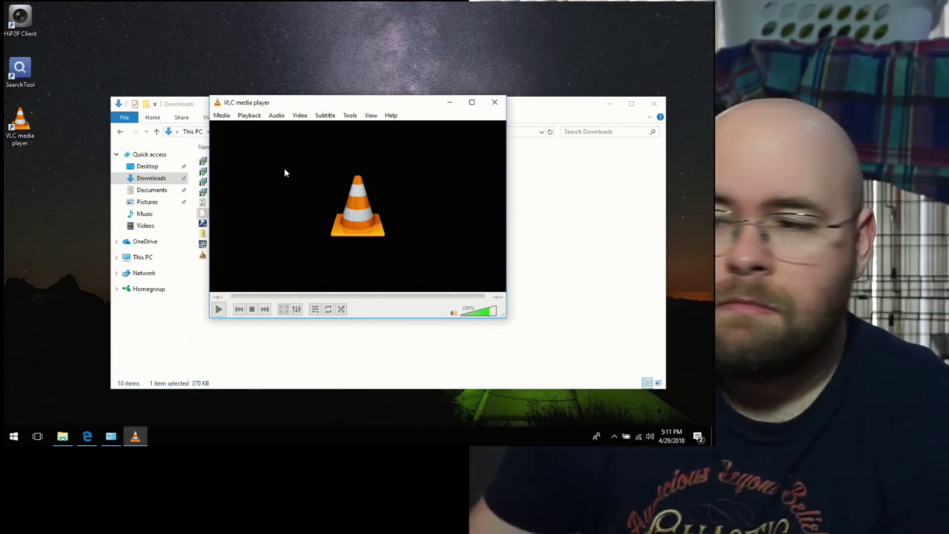
click(222, 115)
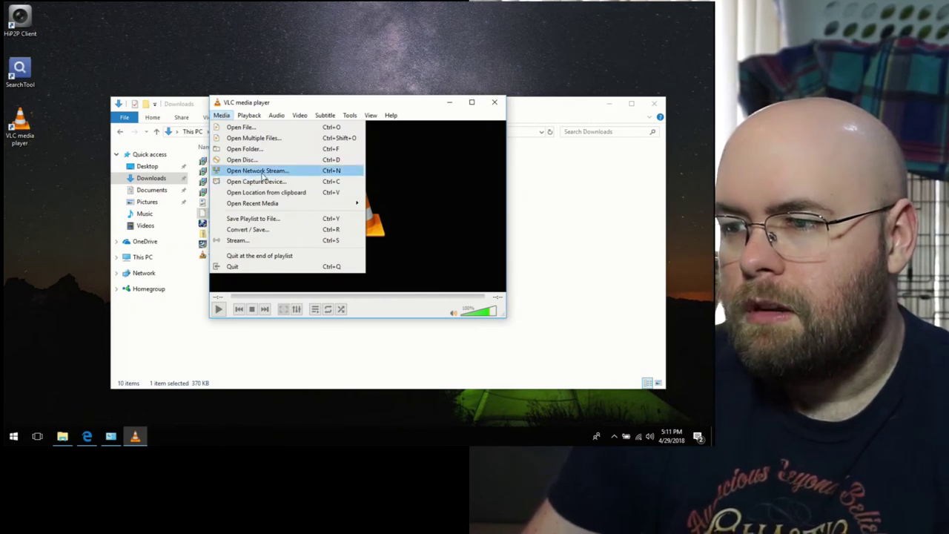
click(263, 175)
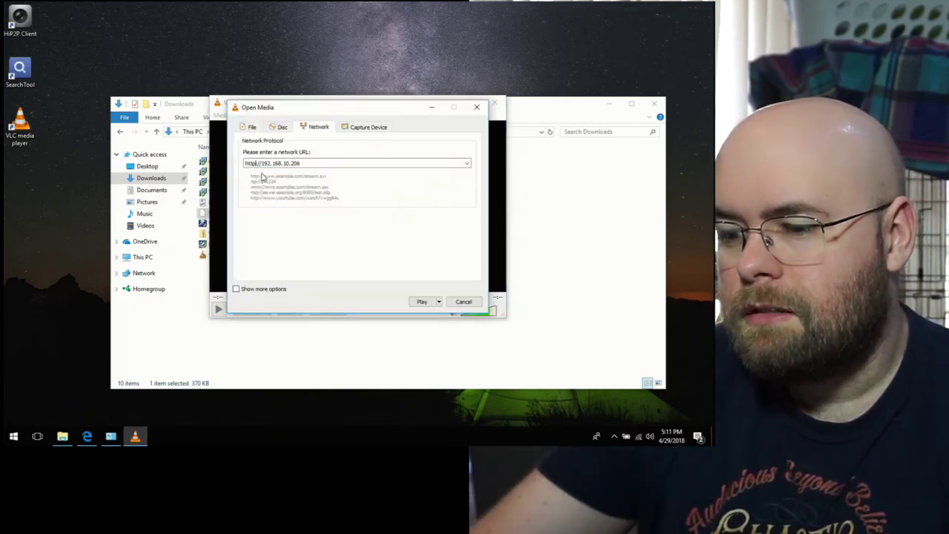
text(s)
key(Return)
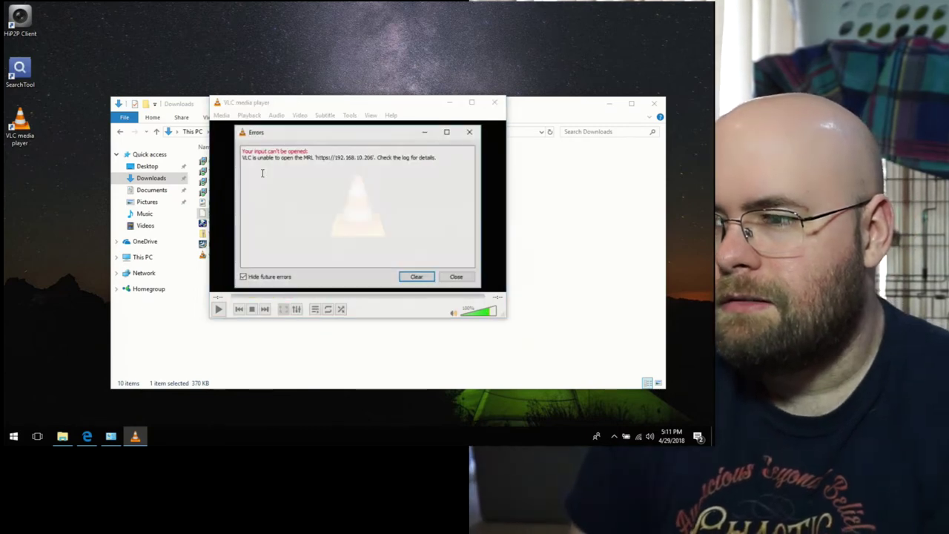
click(461, 276)
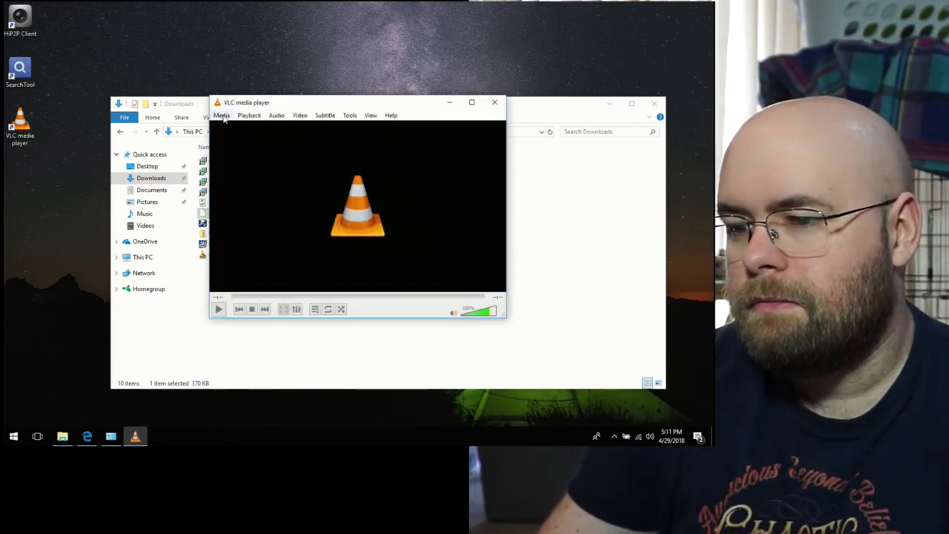
Step: Load 192.168.10.206 in a new Edge tab and log in with the camera's username and password
click(87, 437)
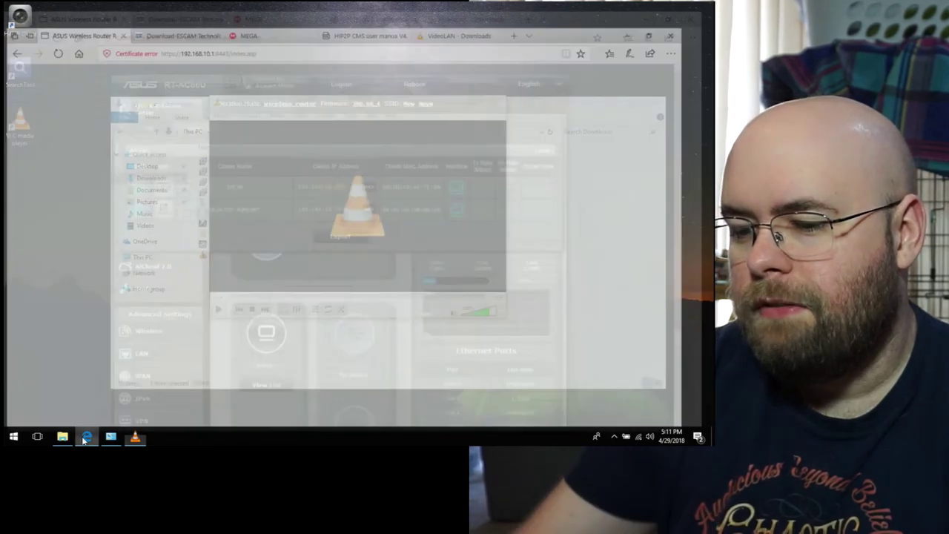
key(ctrl+t)
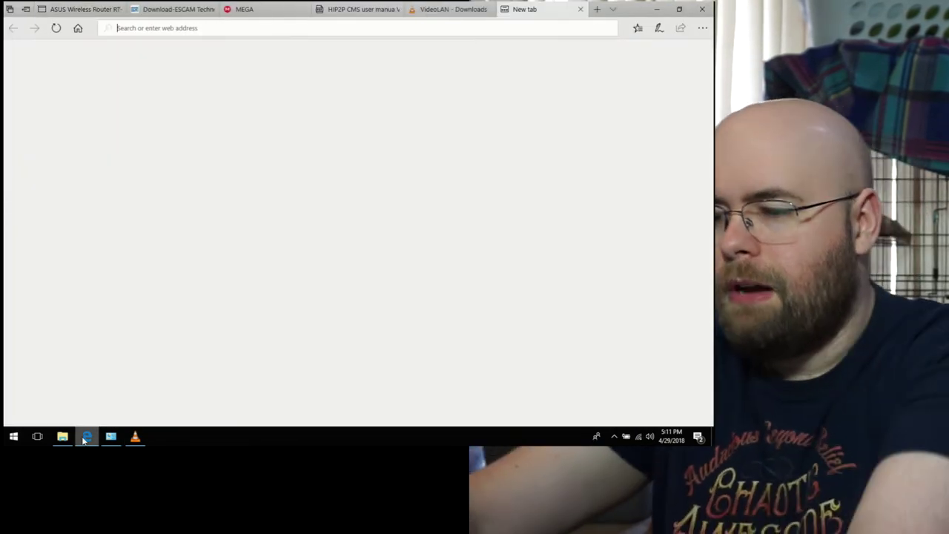
text(192.168.)
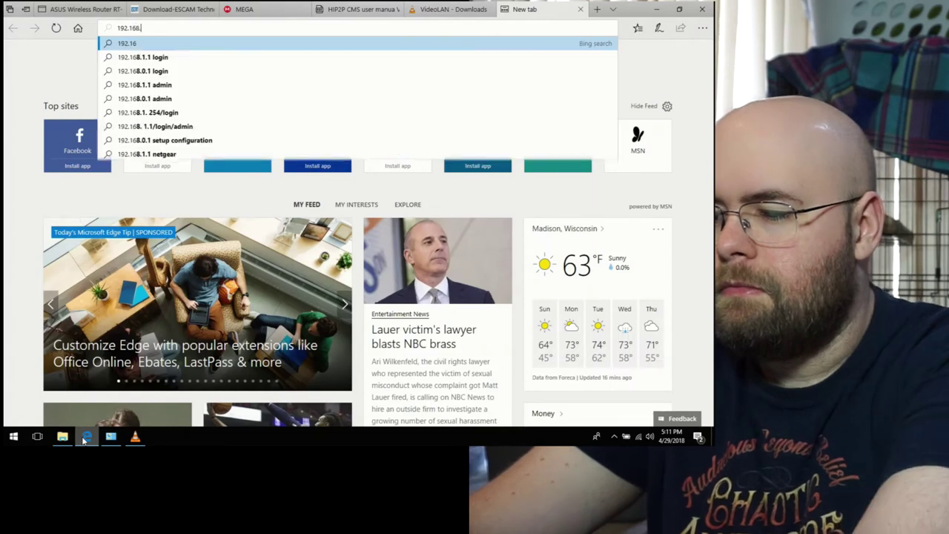
text(10.206/)
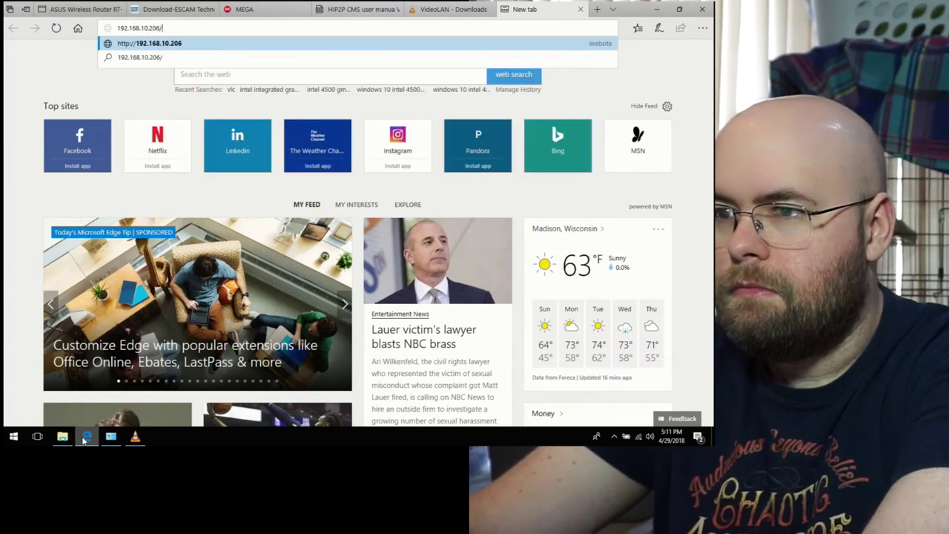
key(Return)
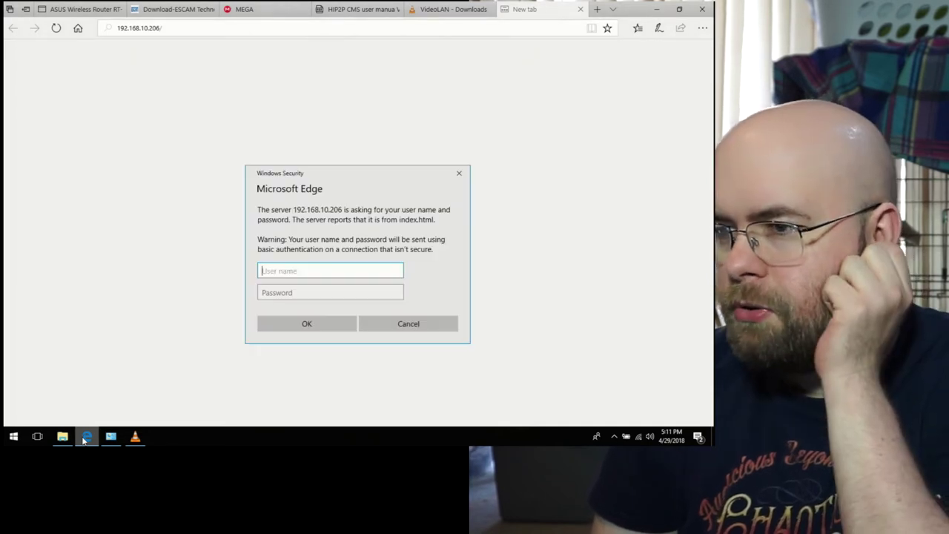
text(admin)
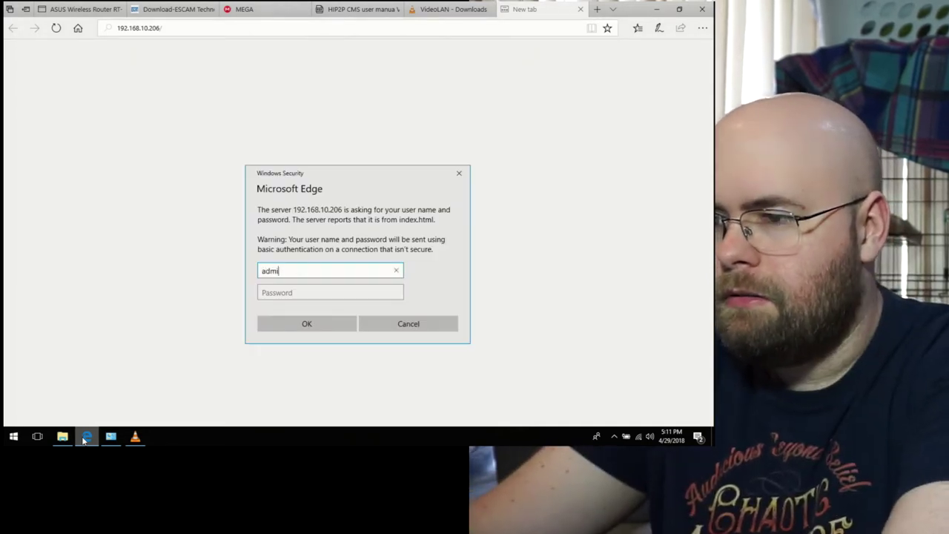
key(Tab)
text(admin)
key(Return)
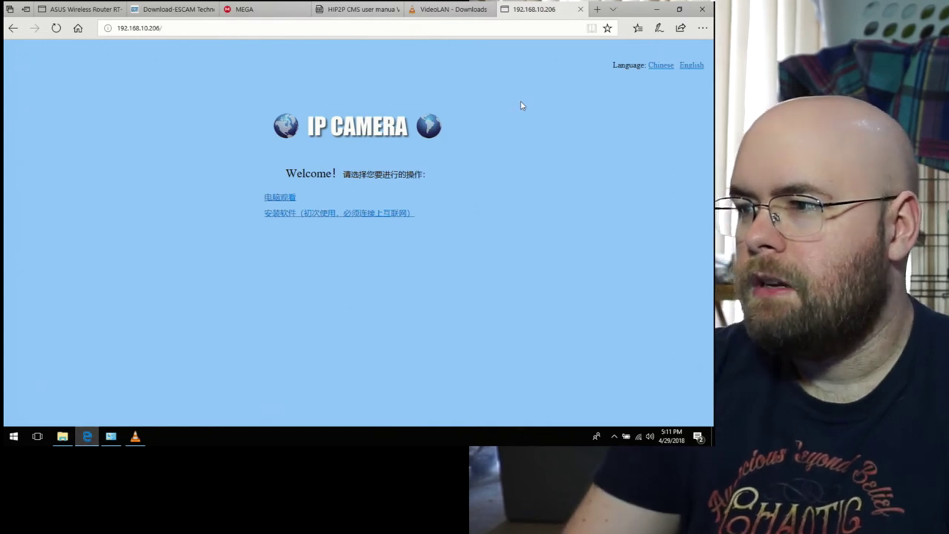
Step: Switch the camera page to English, enter its PC view, and call up the Windows Run box
click(690, 68)
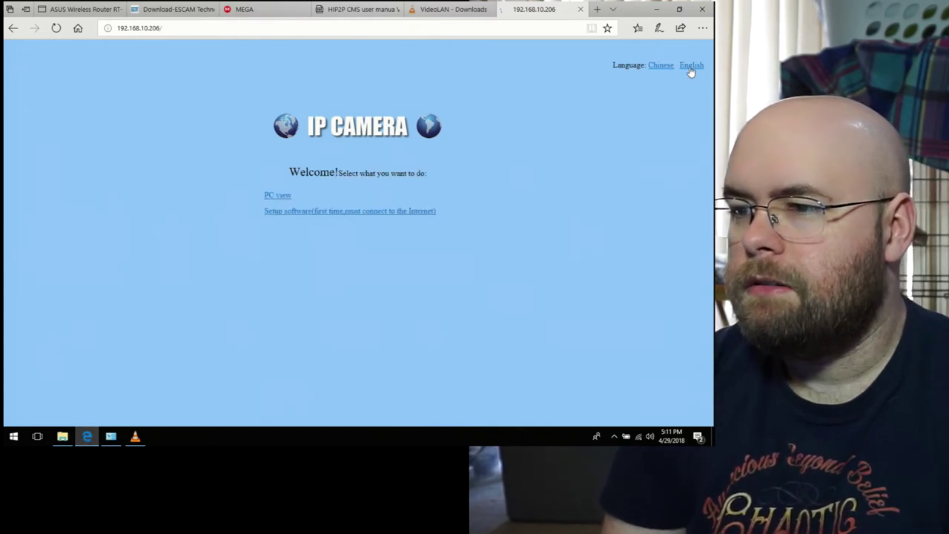
click(267, 196)
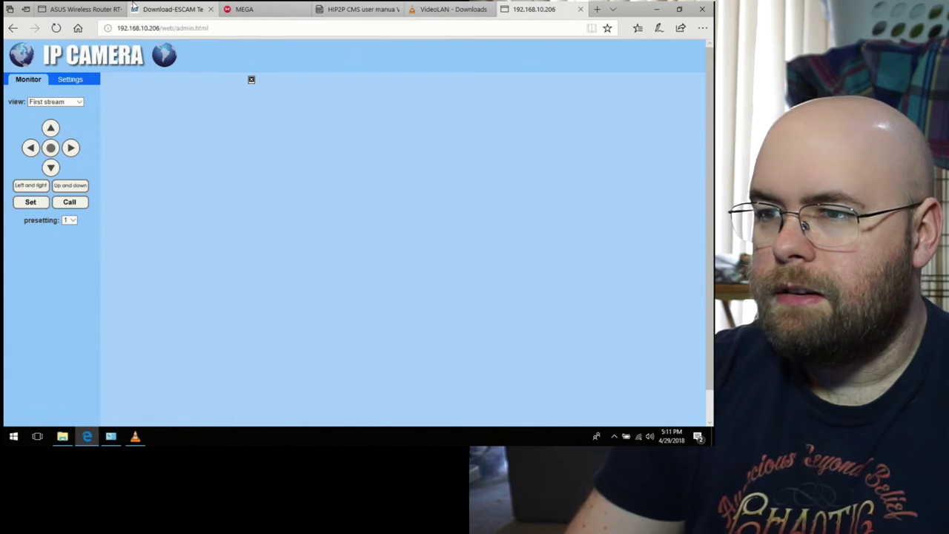
click(179, 32)
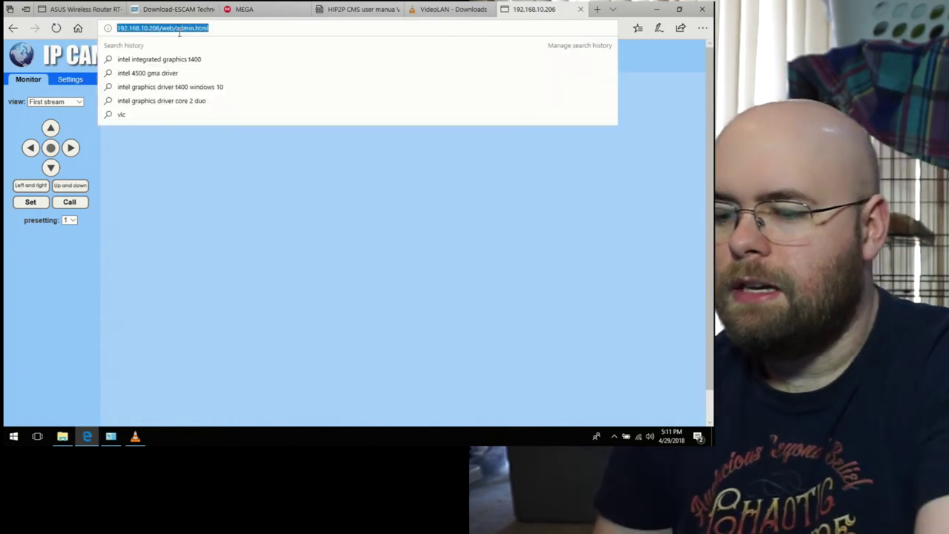
key(super+r)
Step: Launch Internet Explorer with 'iexplore', dismiss its setup prompt and close the welcome tab
text(iexplore)
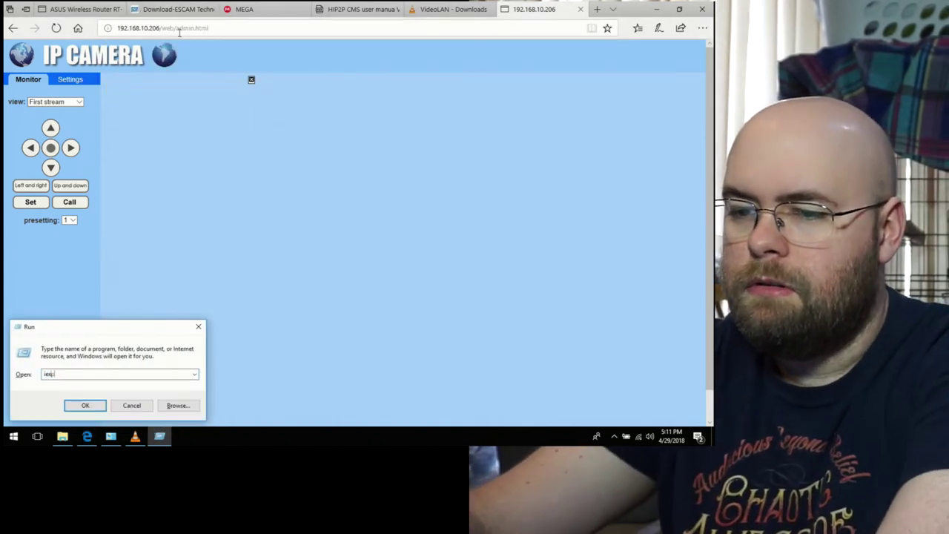
key(Return)
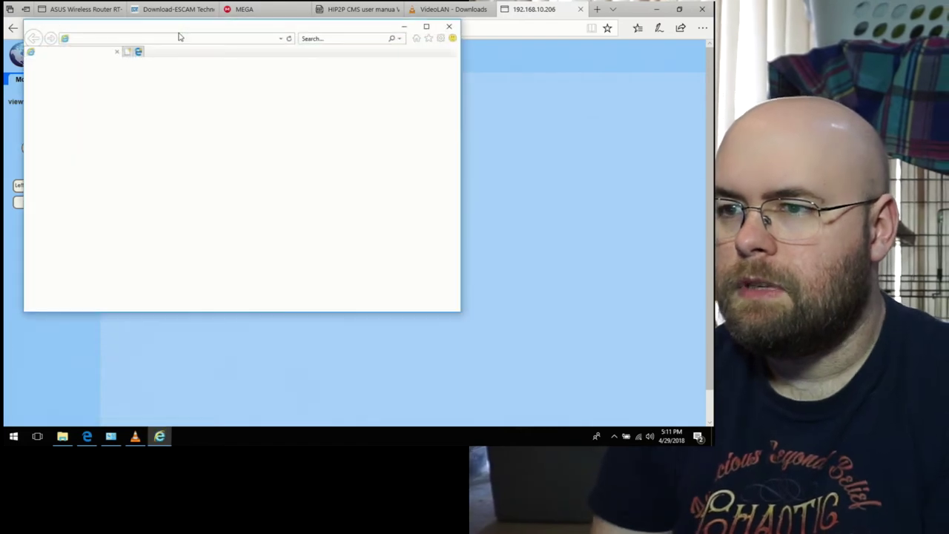
key(space)
key(Return)
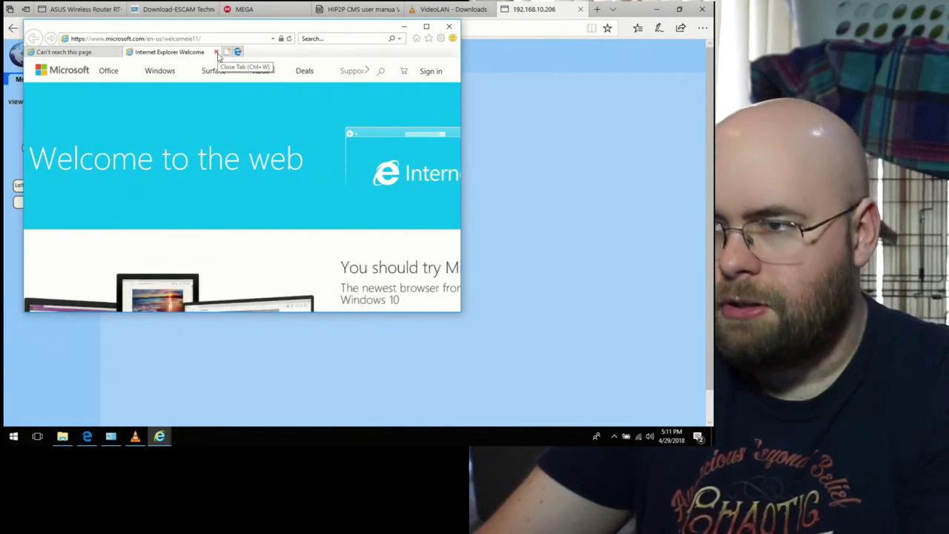
click(216, 52)
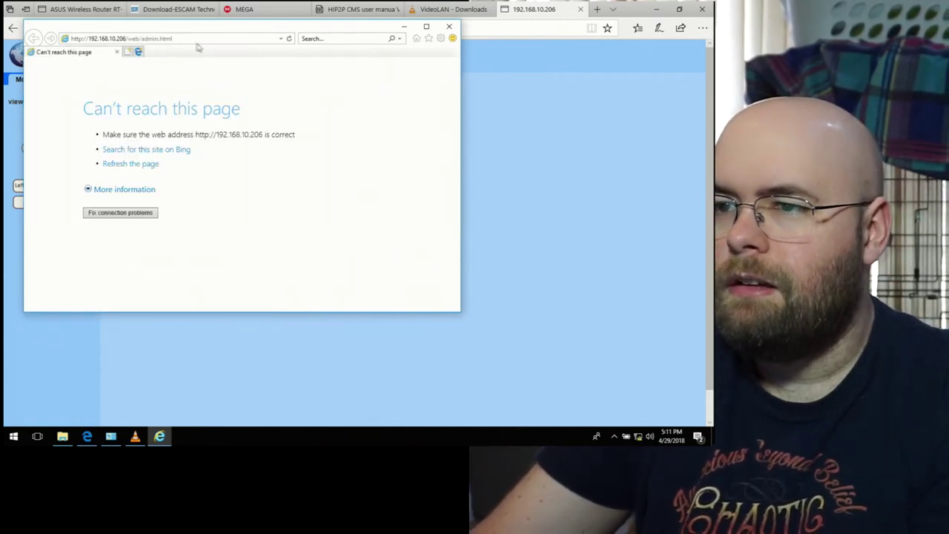
Step: Correct the address to 192.168.10.206 and load it, moving the window aside
click(117, 38)
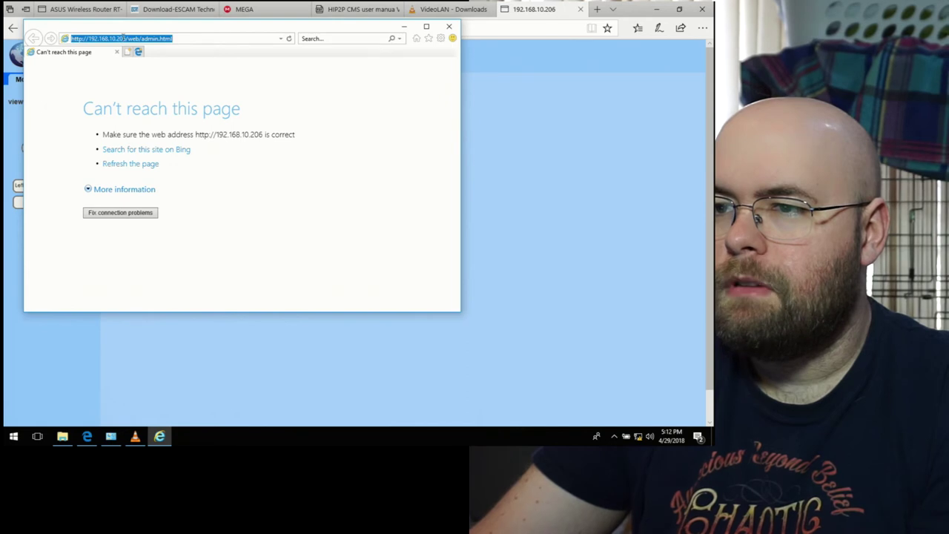
click(123, 37)
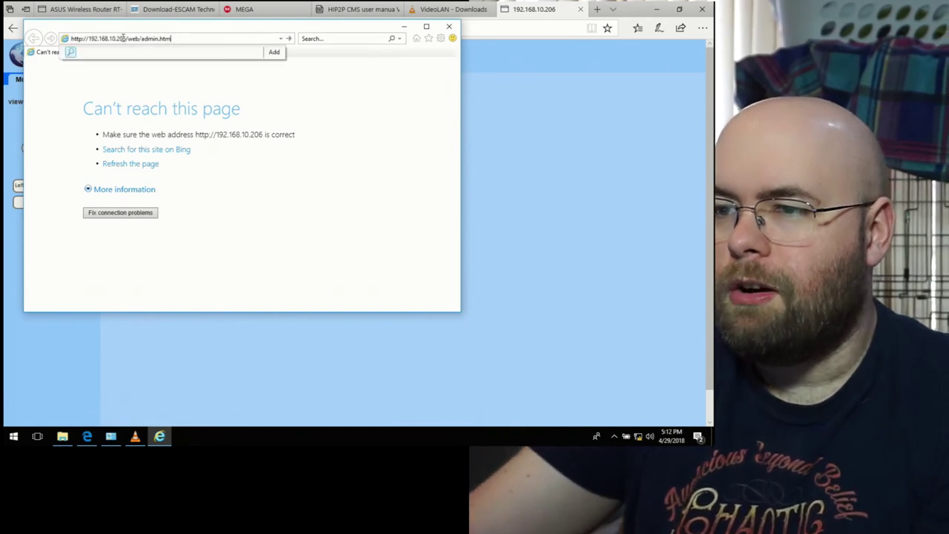
key(BackSpace)
key(BackSpace)
key(BackSpace)
key(BackSpace)
key(BackSpace)
key(BackSpace)
key(BackSpace)
key(BackSpace)
key(BackSpace)
key(BackSpace)
key(BackSpace)
key(BackSpace)
key(BackSpace)
key(BackSpace)
key(BackSpace)
key(BackSpace)
text(6)
key(Return)
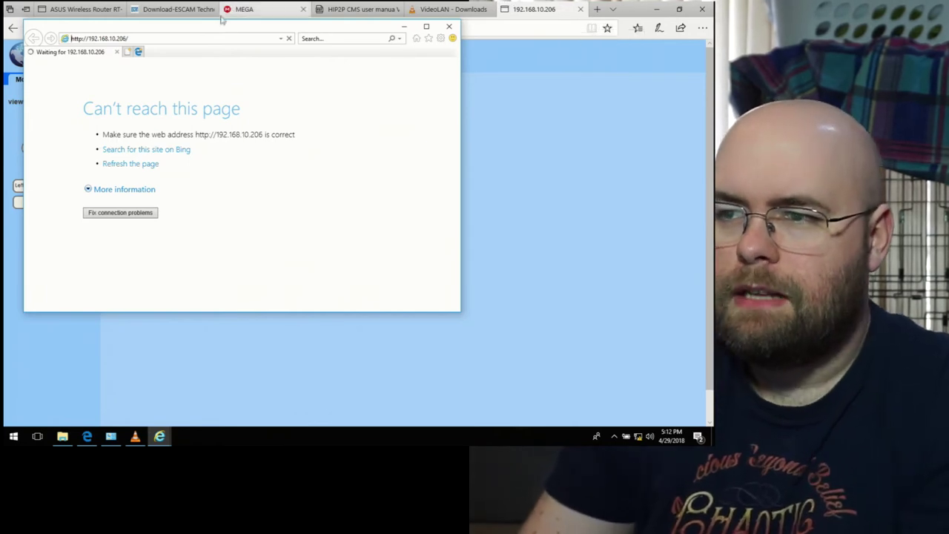
drag(229, 26, 348, 123)
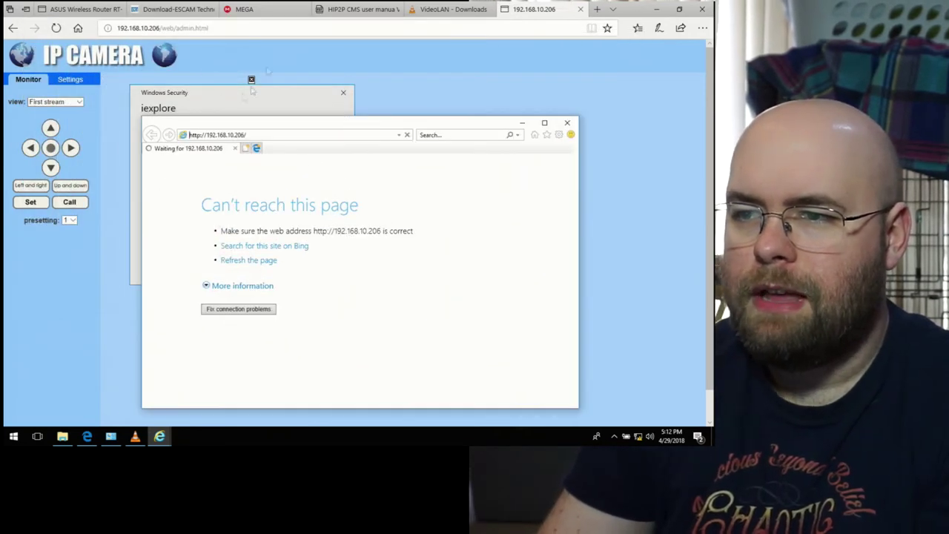
key(alt+Tab)
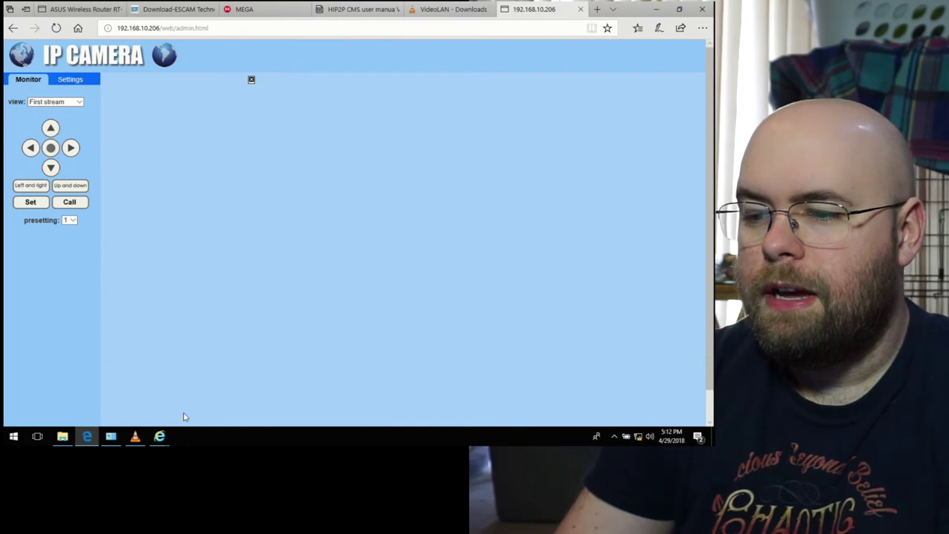
Step: Log into the camera's Windows Security prompt with the admin username and password
mouse_move(161, 437)
click(227, 377)
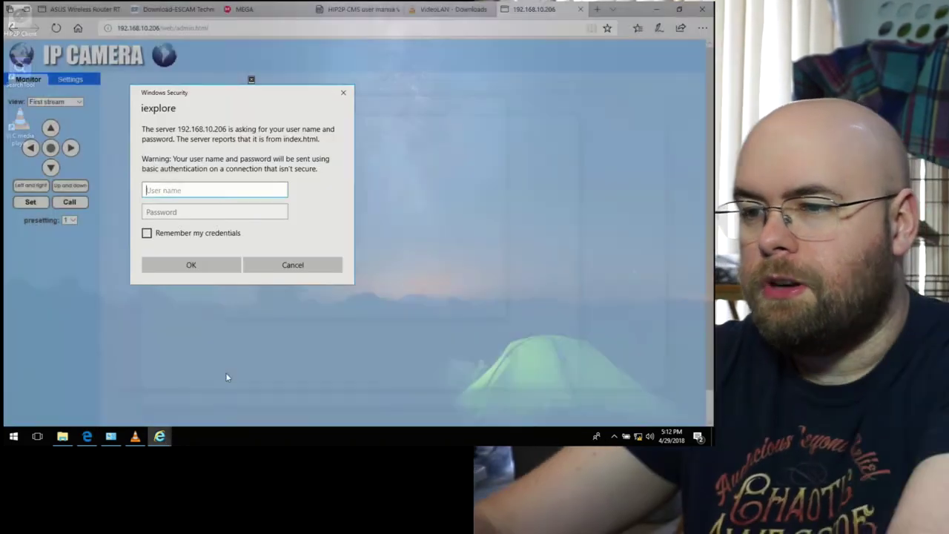
text(admin)
key(Tab)
text(admin)
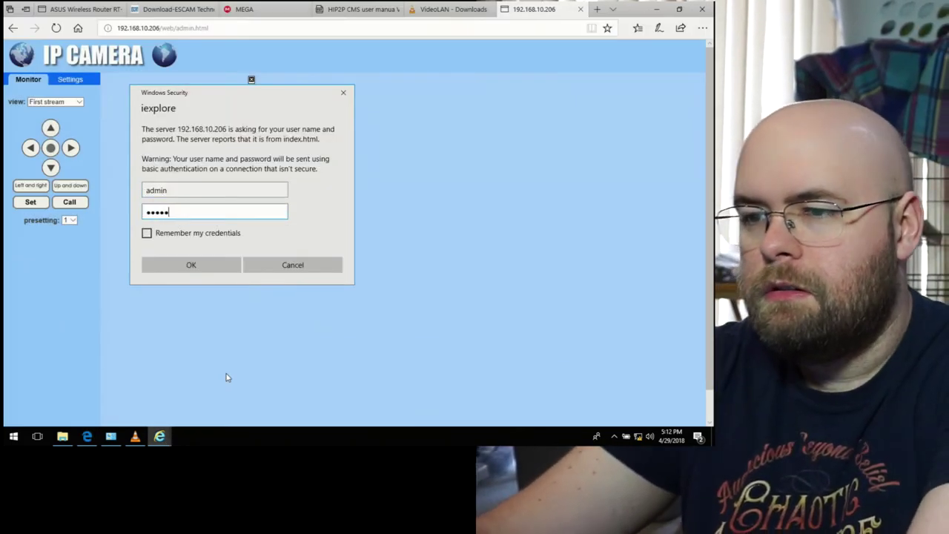
key(Return)
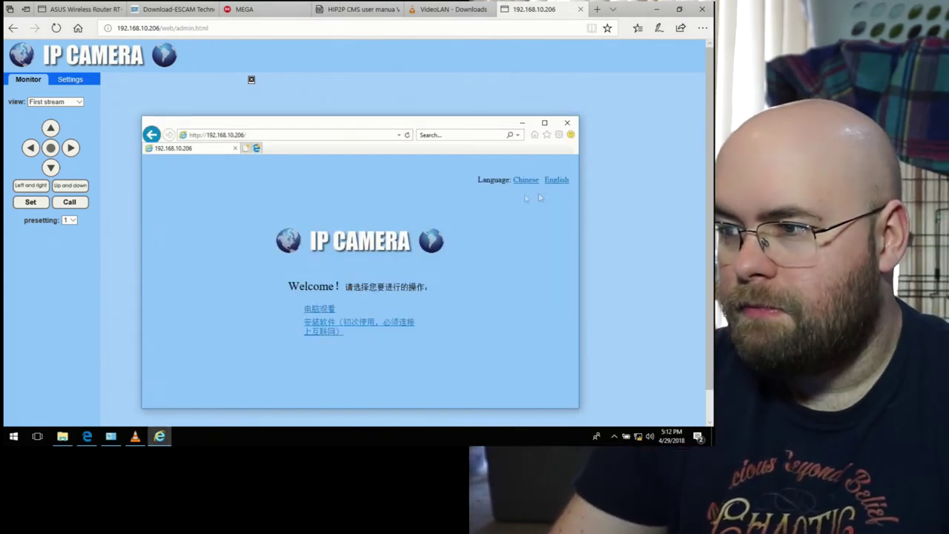
Step: Switch the camera page to English, open PC view maximised, then close Internet Explorer
click(557, 181)
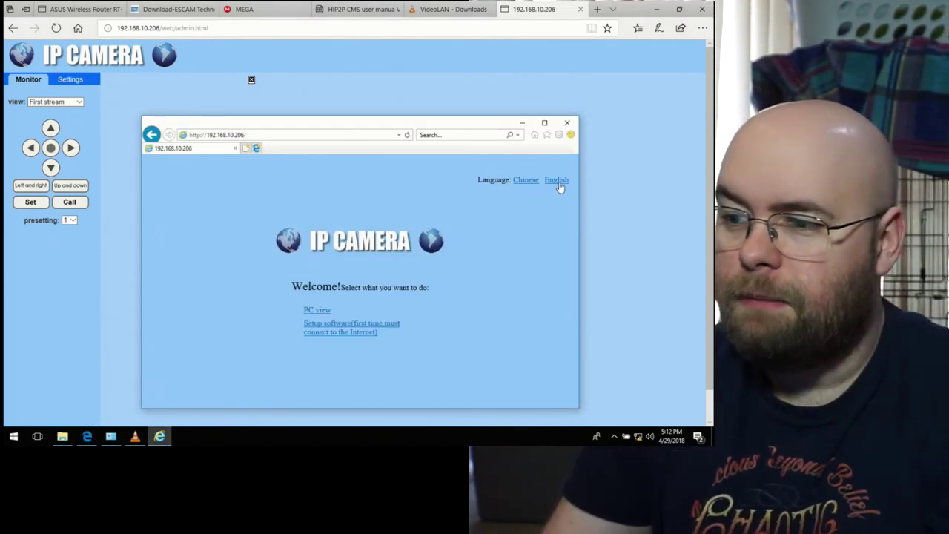
click(317, 309)
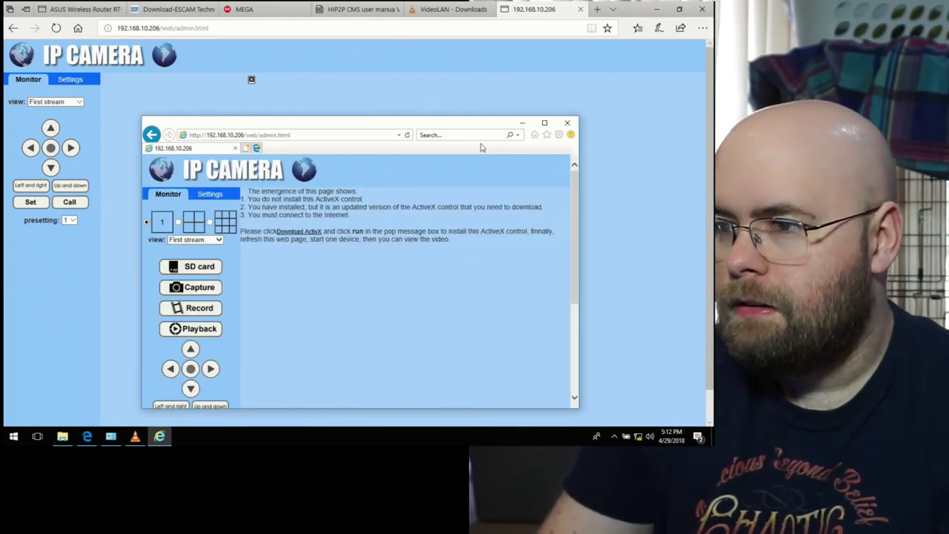
click(548, 124)
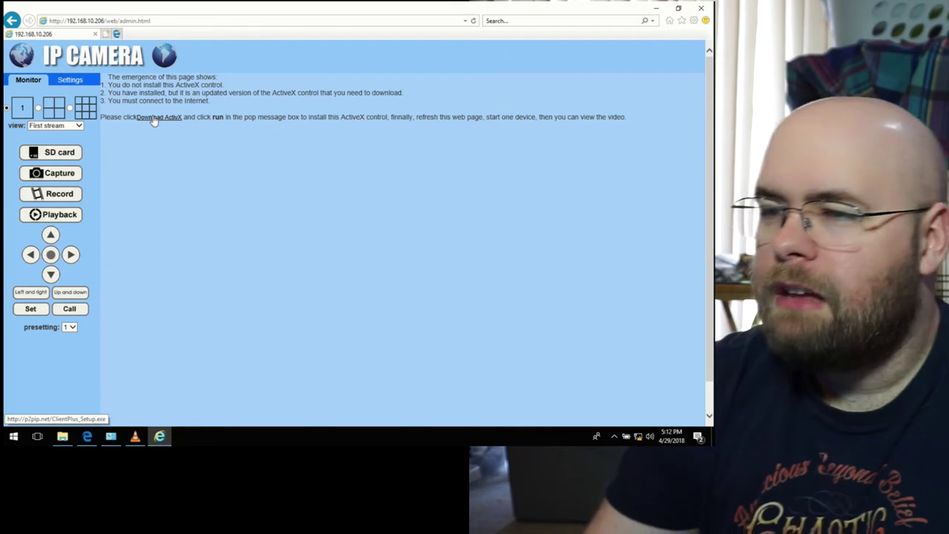
click(700, 7)
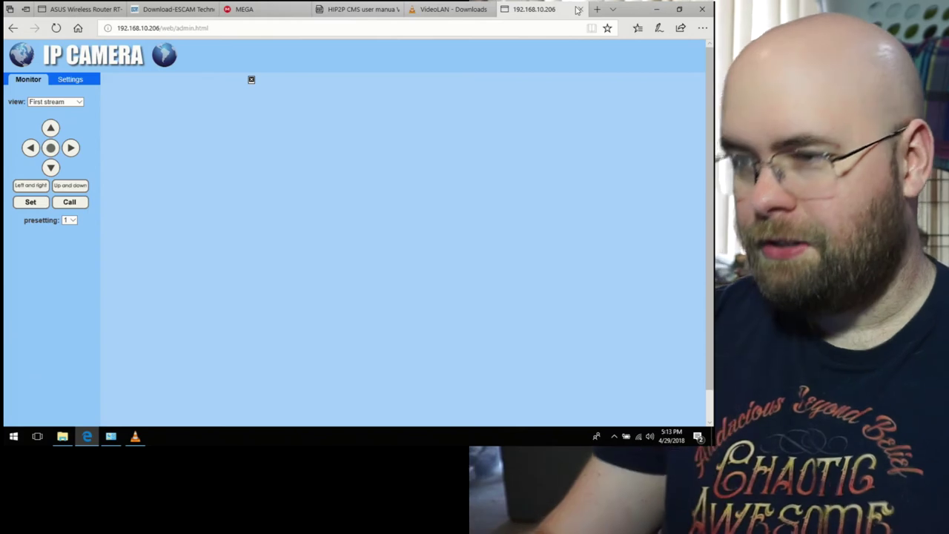
Step: On the ESCAM tab, search Bing for 'escam g02 vlc'
click(448, 33)
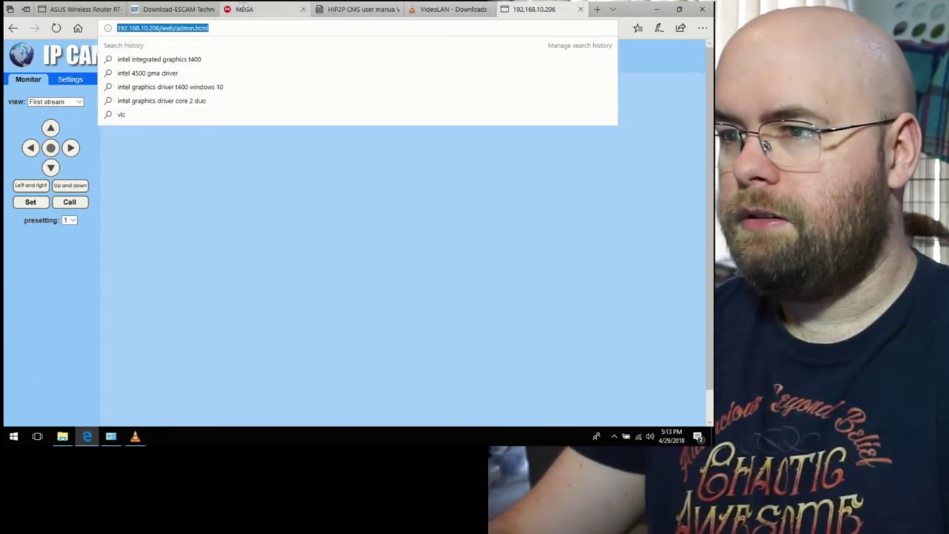
click(178, 9)
scroll(366, 160, up, 5)
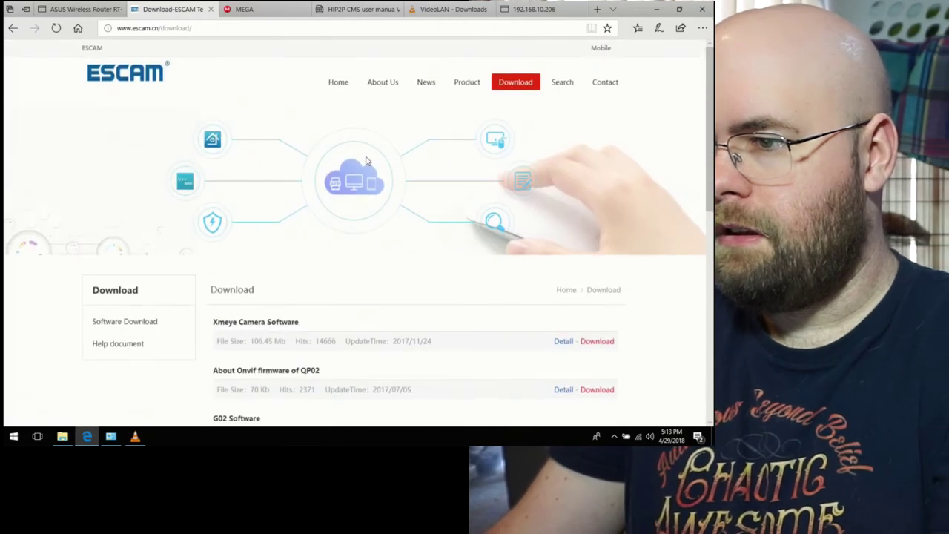
click(254, 23)
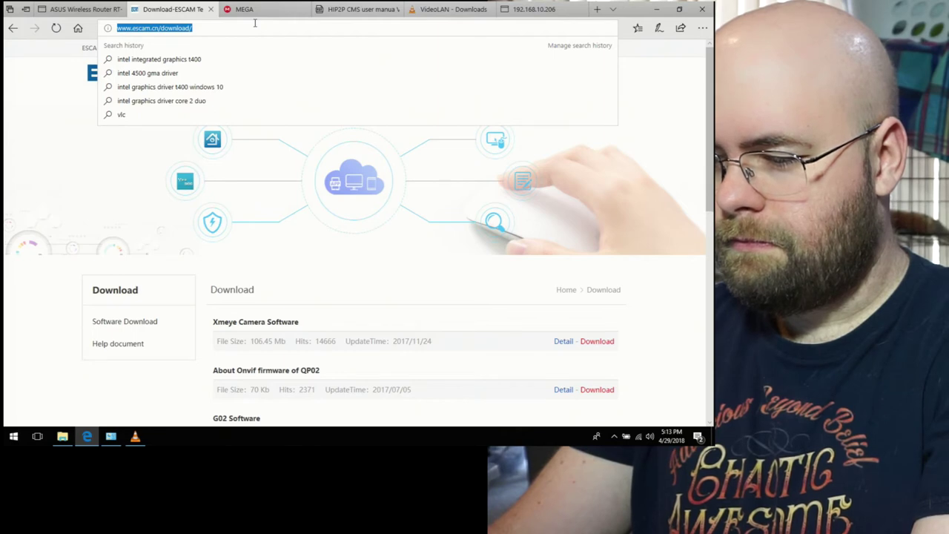
text(escam g)
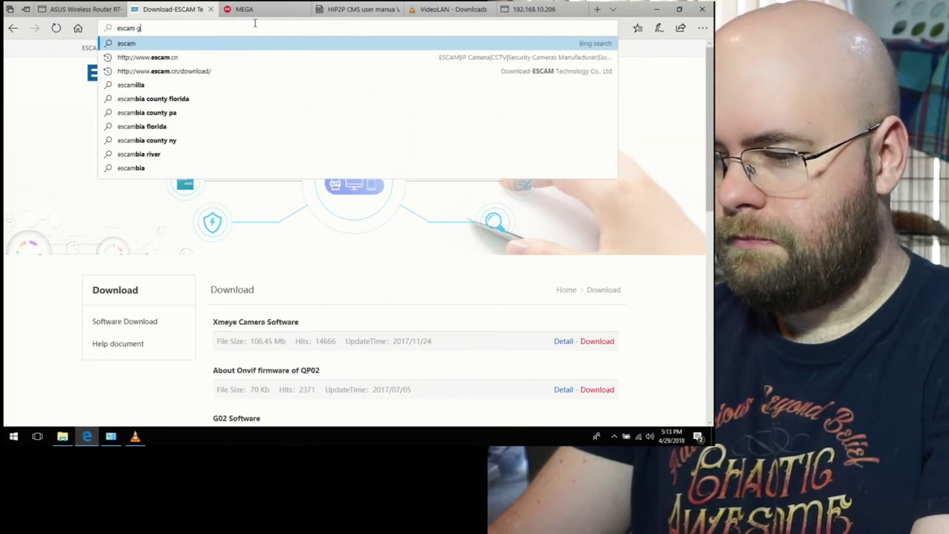
text(02 vlc)
key(Return)
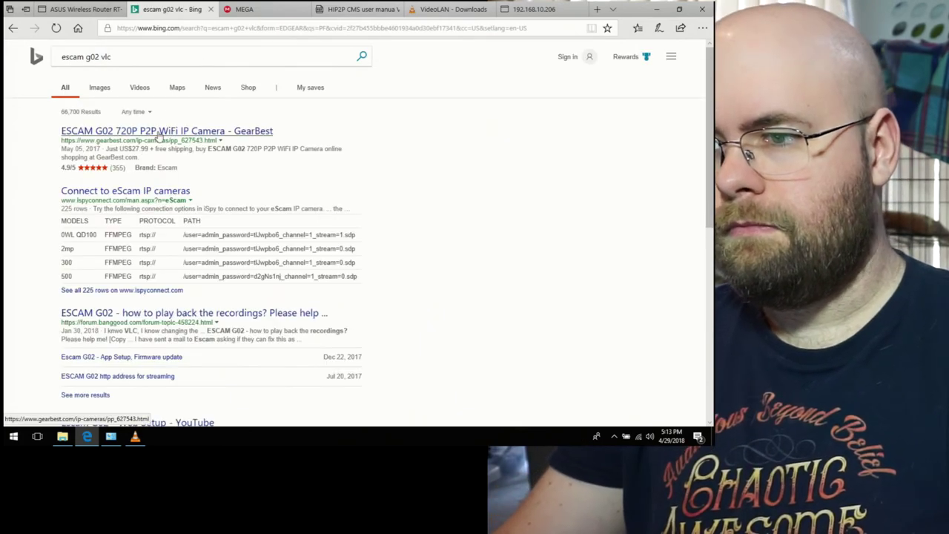
Step: Open the 'Connect to eScam IP cameras' result and scroll to its camera models table
click(148, 195)
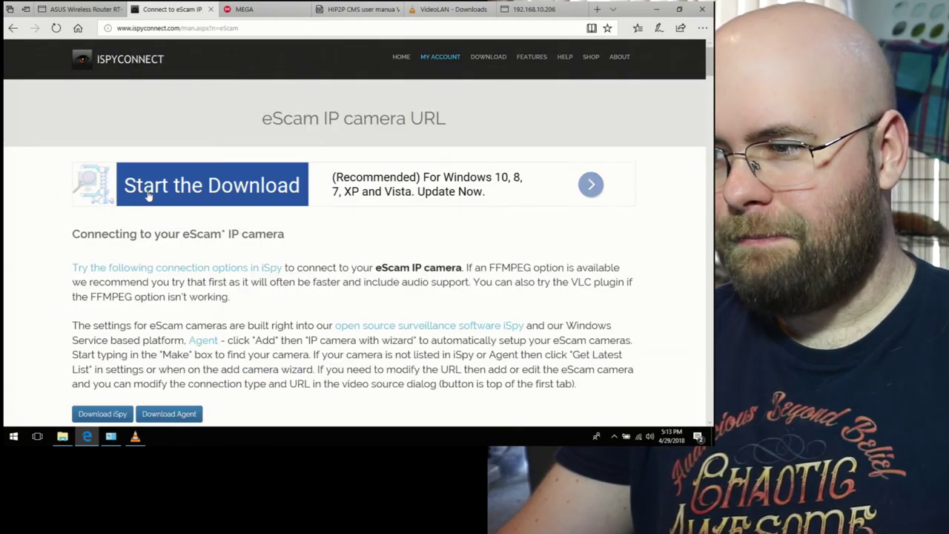
scroll(148, 195, down, 2)
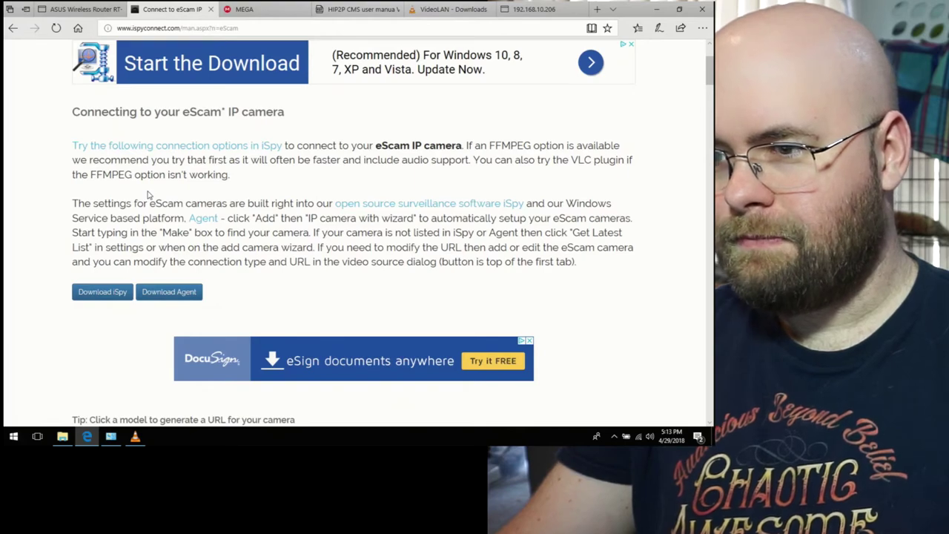
scroll(148, 195, down, 3)
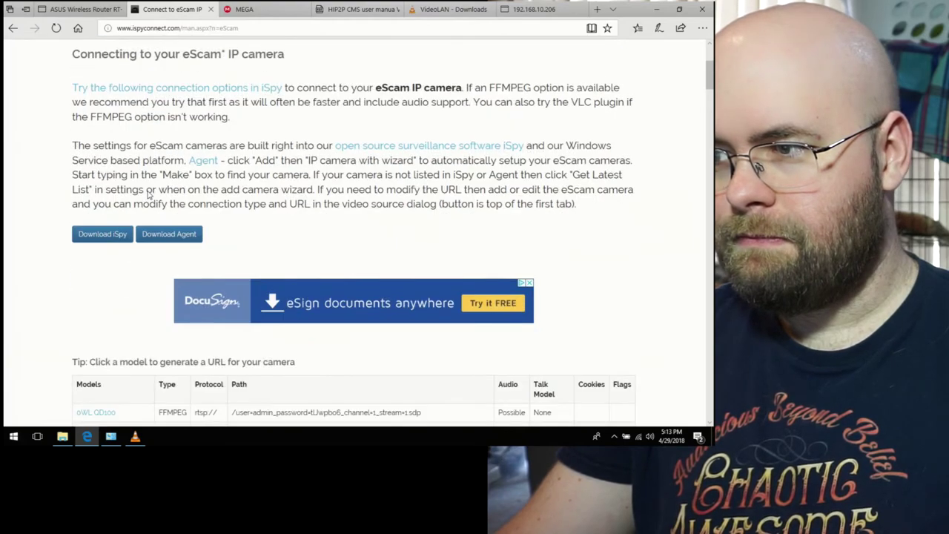
scroll(148, 195, up, 1)
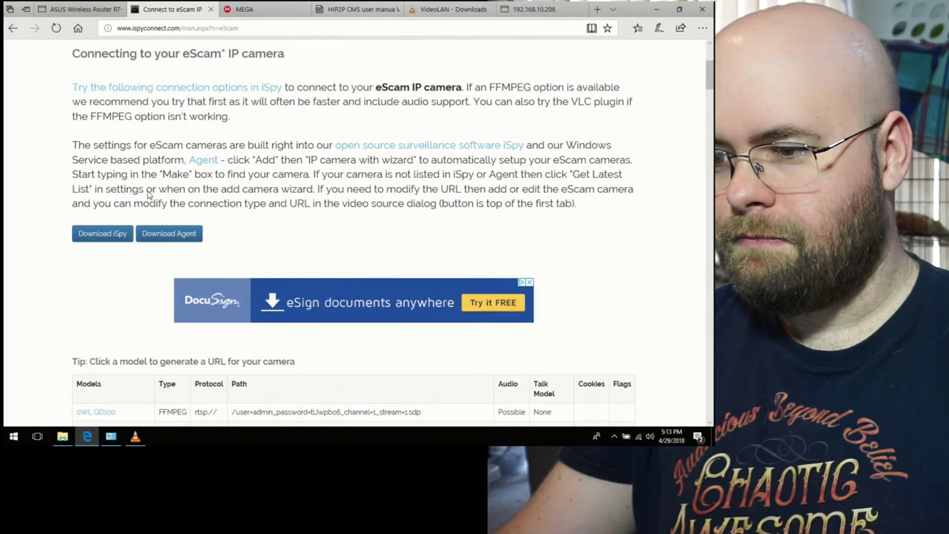
scroll(148, 195, down, 3)
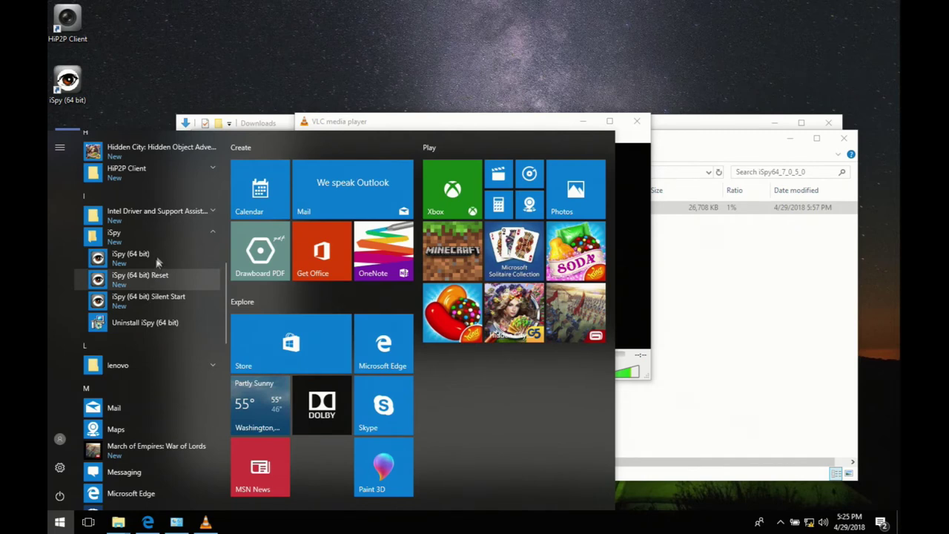
Step: Close the Start menu and VLC, then launch HiP2P Client from its desktop shortcut
click(423, 118)
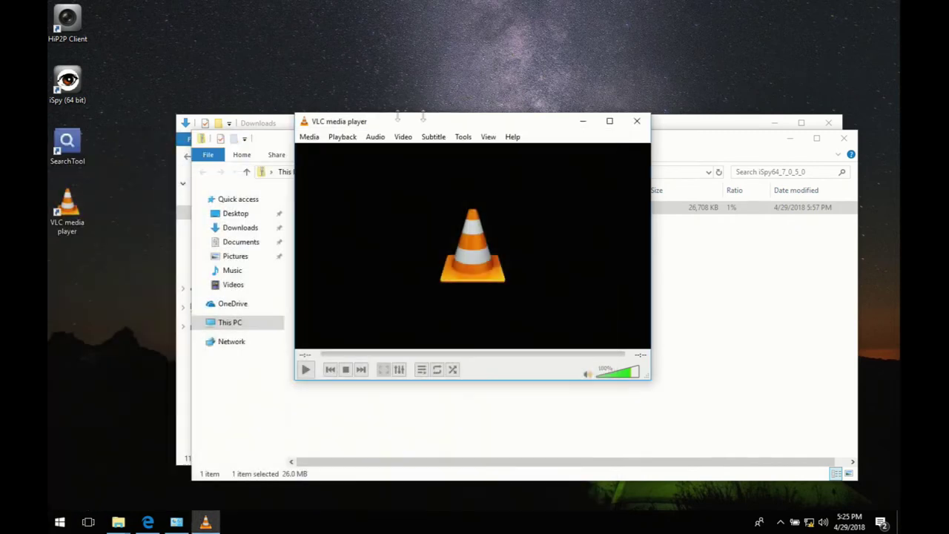
click(637, 121)
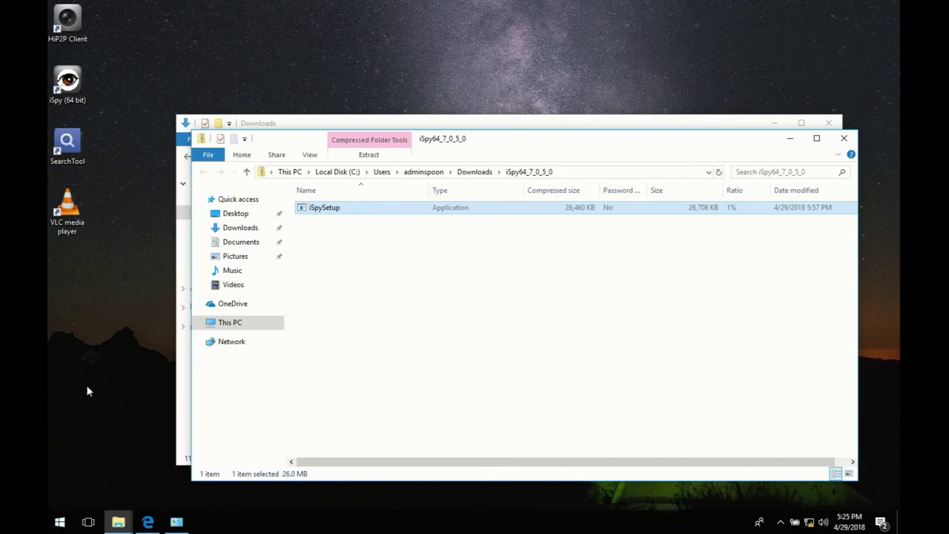
double_click(69, 21)
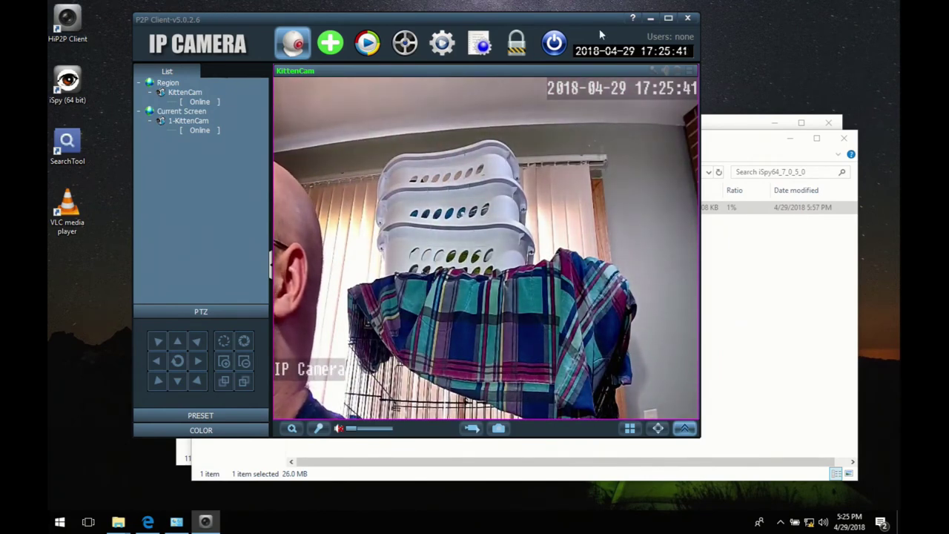
Step: Maximise HiP2P Client, log in as admin, toggle Talk on and off, and mute the live audio
click(670, 18)
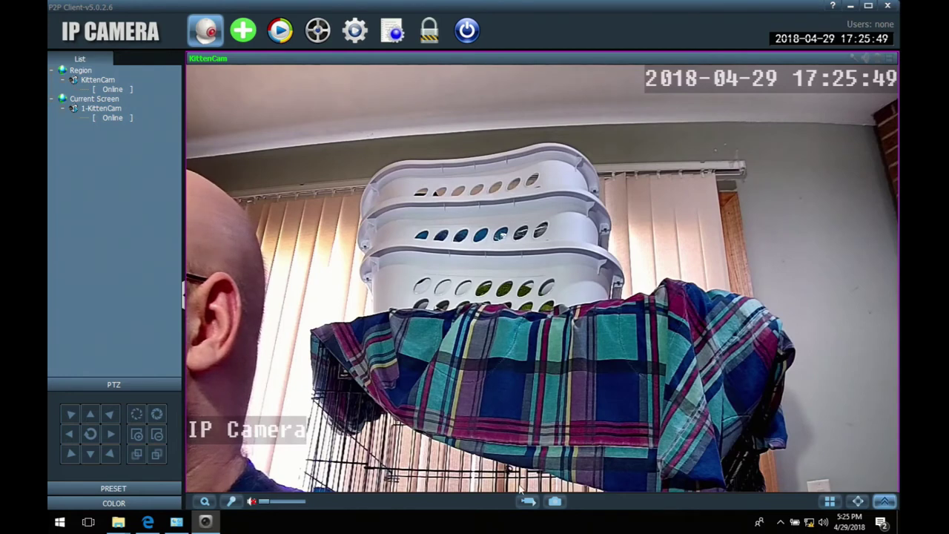
click(272, 502)
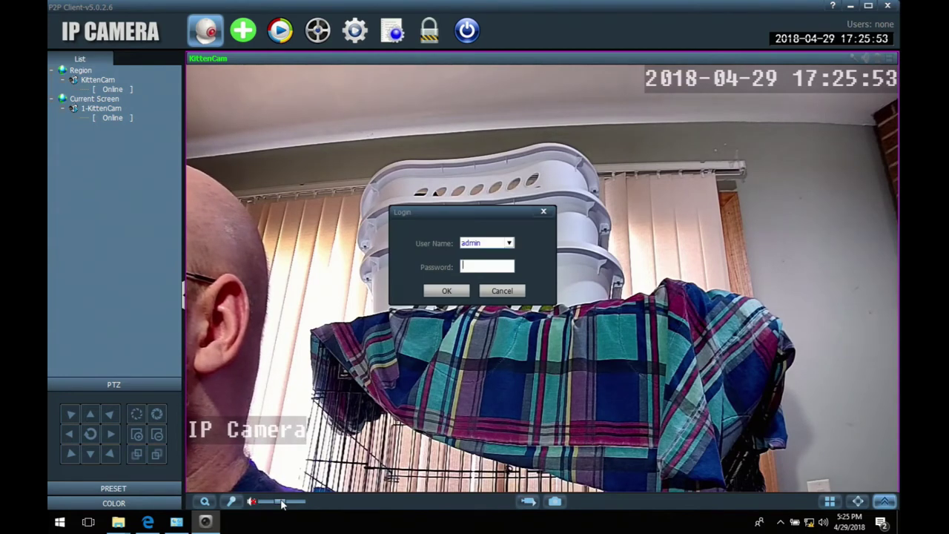
key(Return)
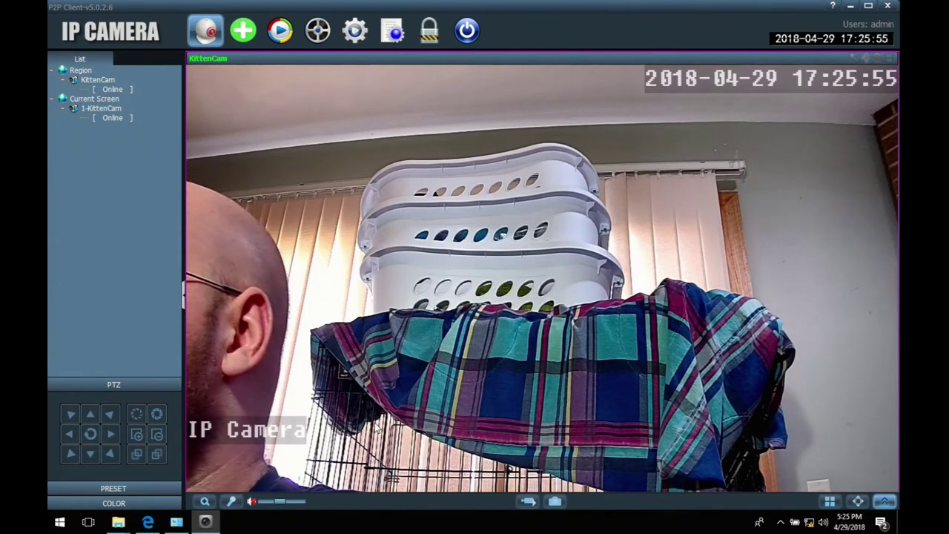
click(238, 504)
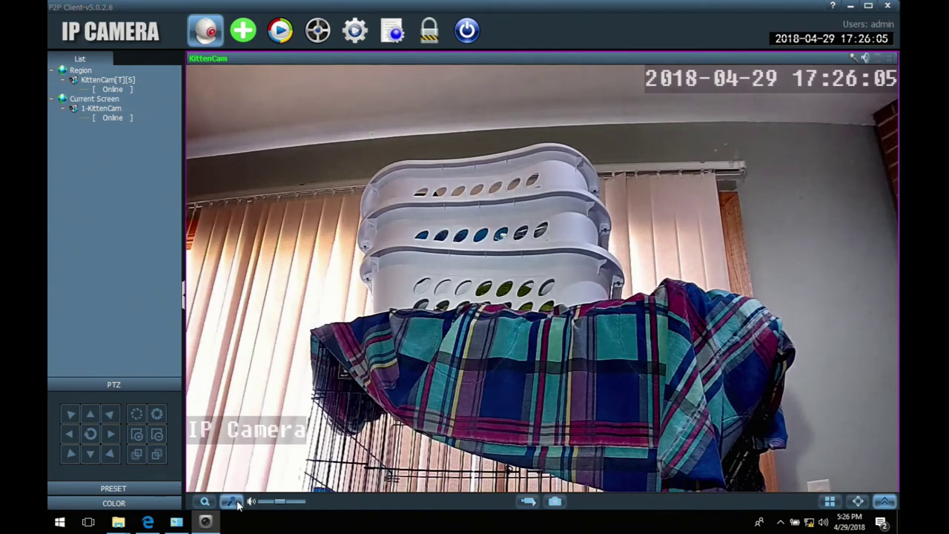
click(238, 504)
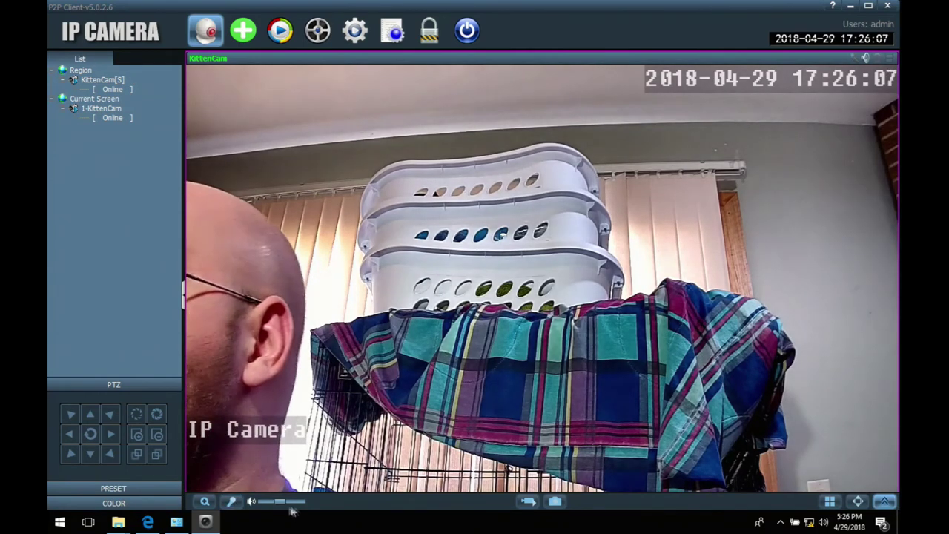
drag(283, 504, 261, 503)
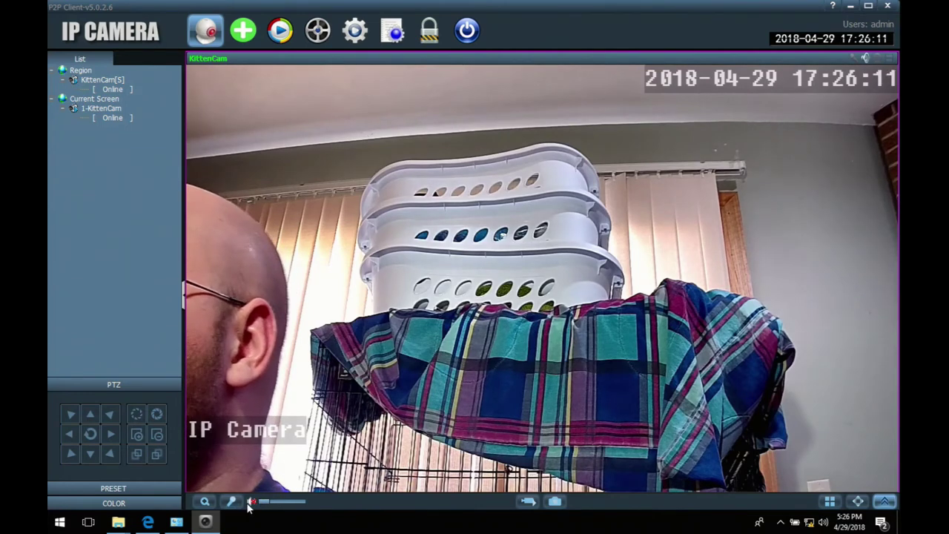
click(249, 502)
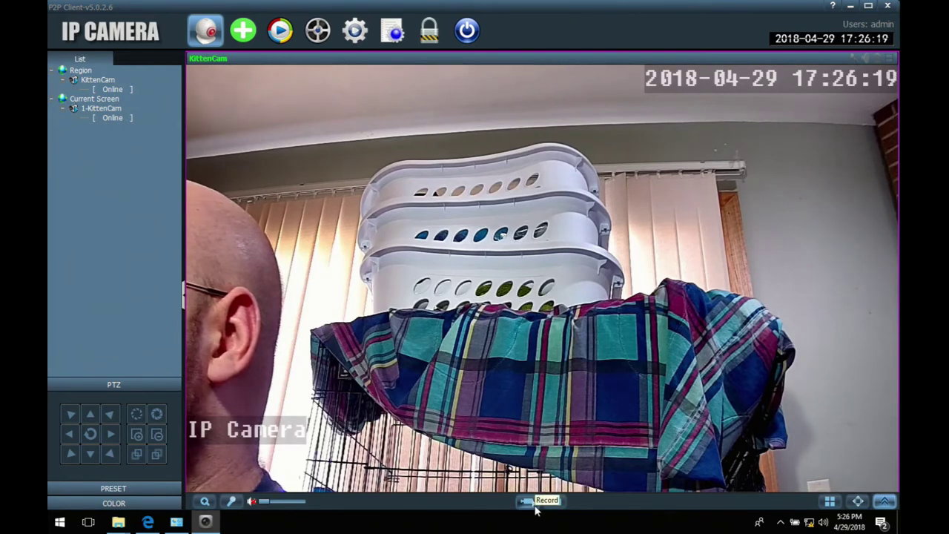
Step: Toggle live-view recording, check the video view's context menu, then open Device Management settings
click(527, 501)
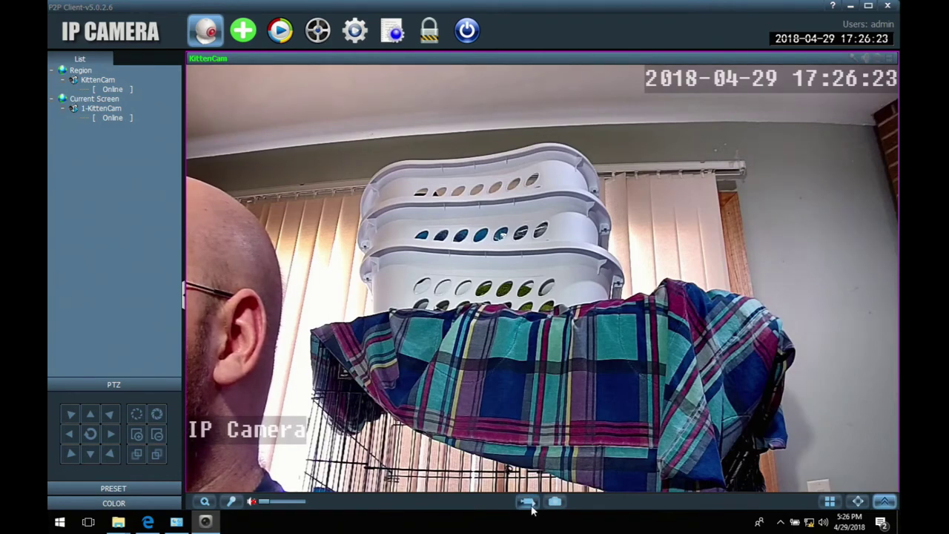
right_click(532, 493)
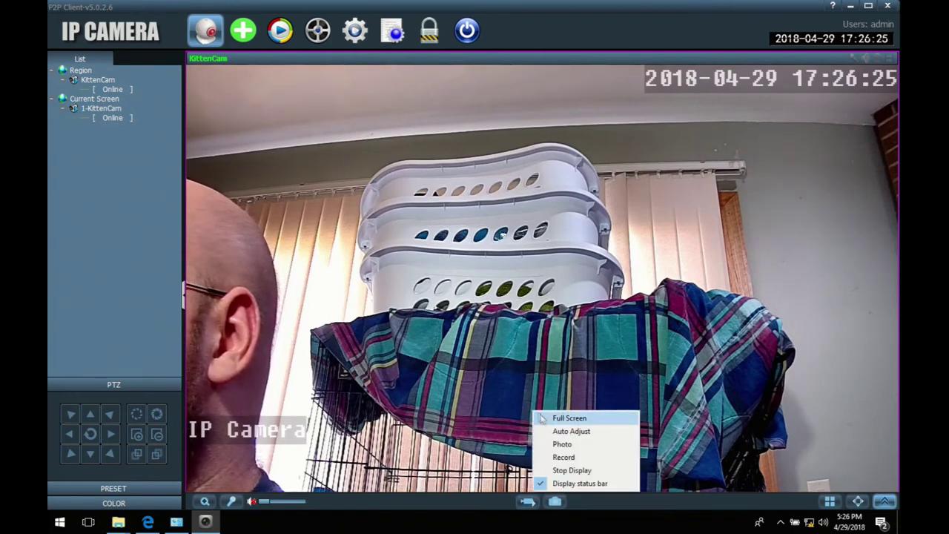
click(560, 445)
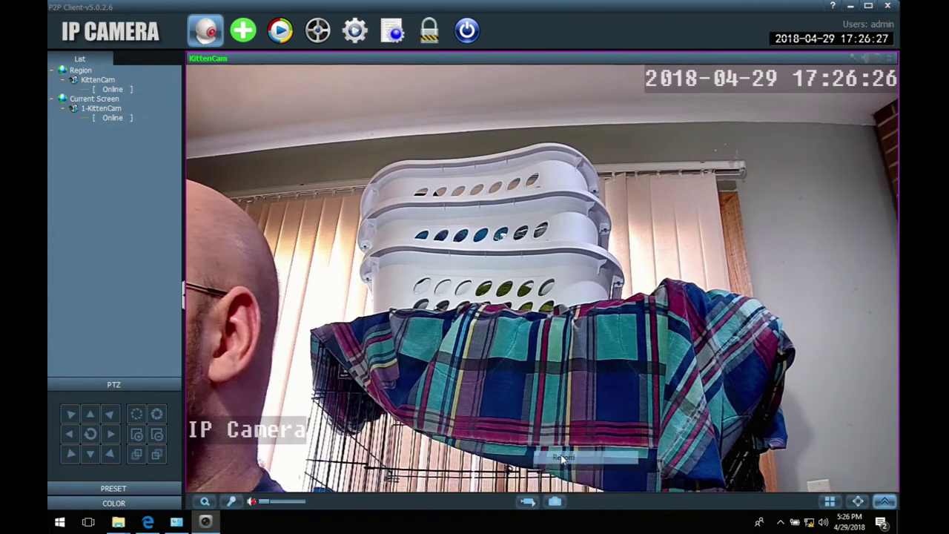
right_click(511, 350)
key(Escape)
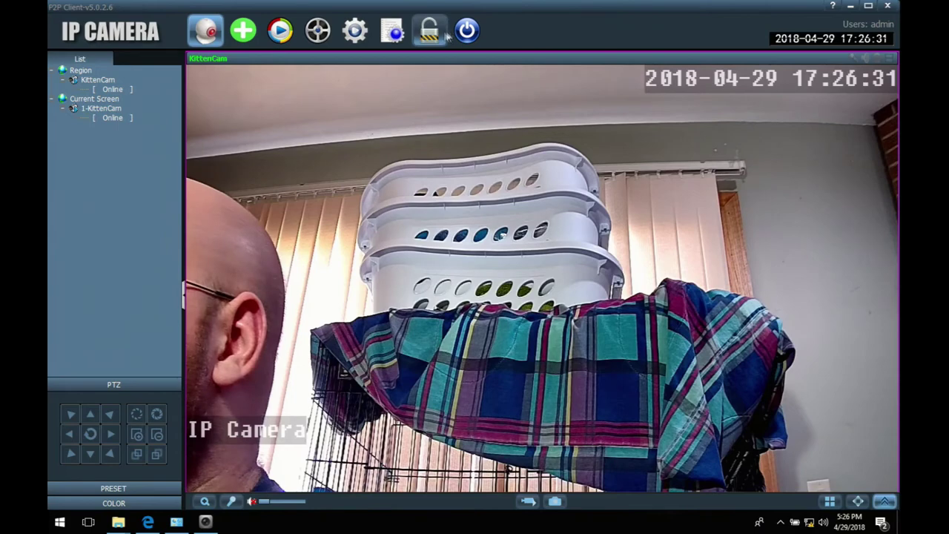
click(356, 31)
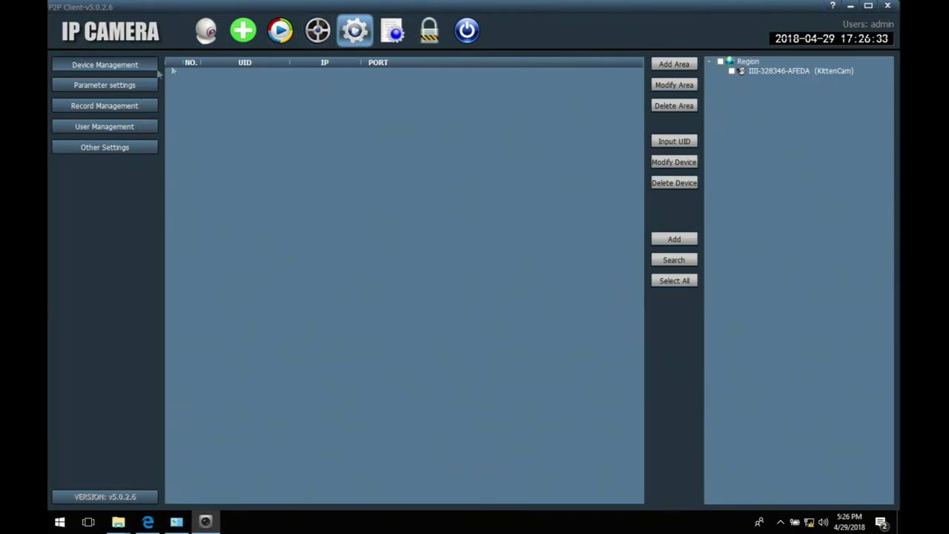
Step: Review Other Settings, keeping JPG, Sixteen Pic and Direct 3D, then view users and record schedule
click(102, 149)
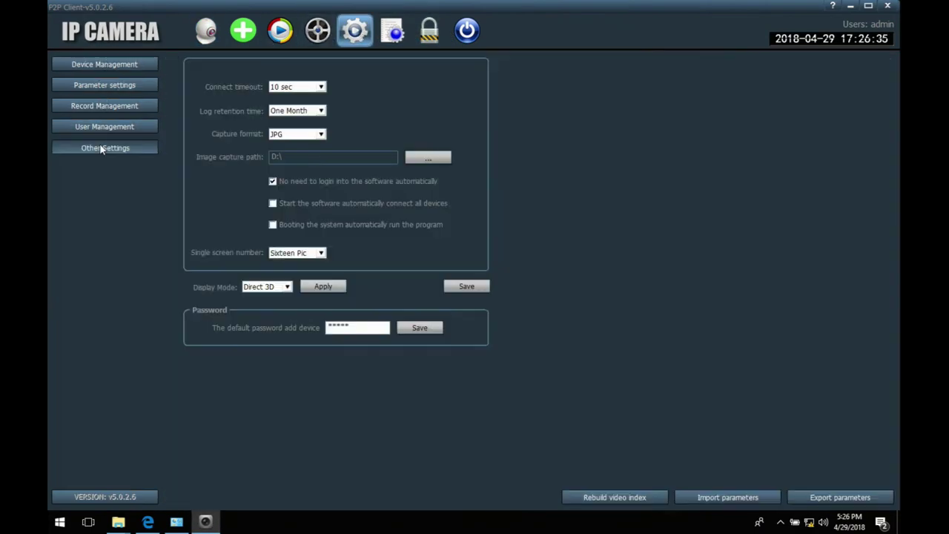
click(300, 139)
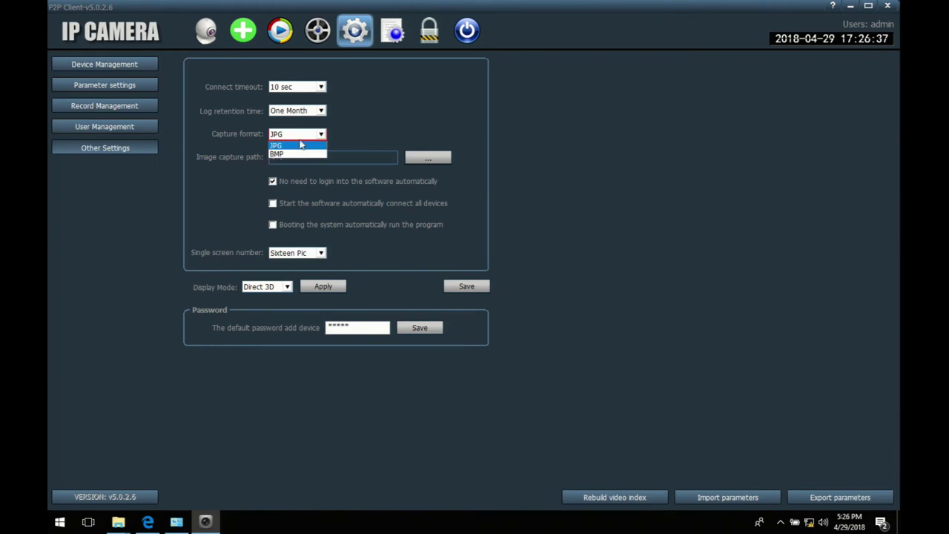
click(302, 134)
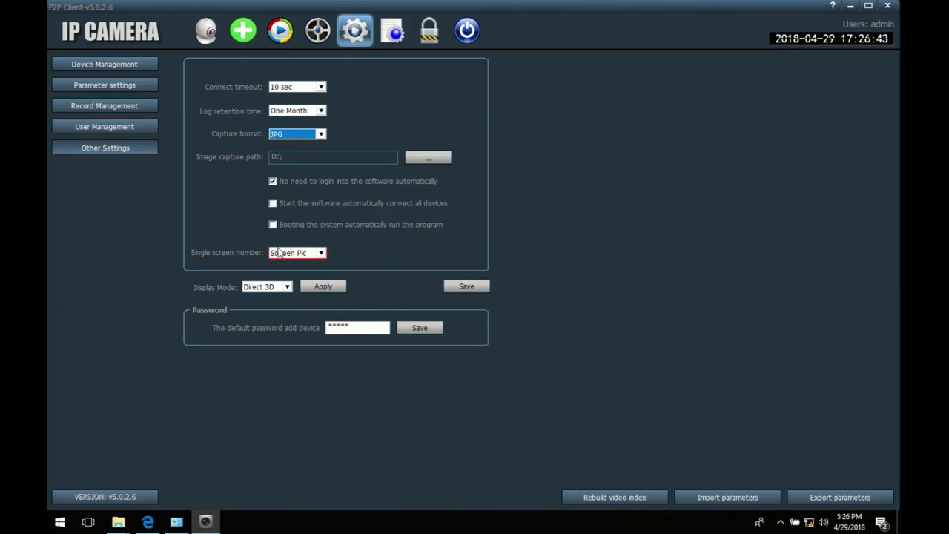
click(286, 251)
click(286, 247)
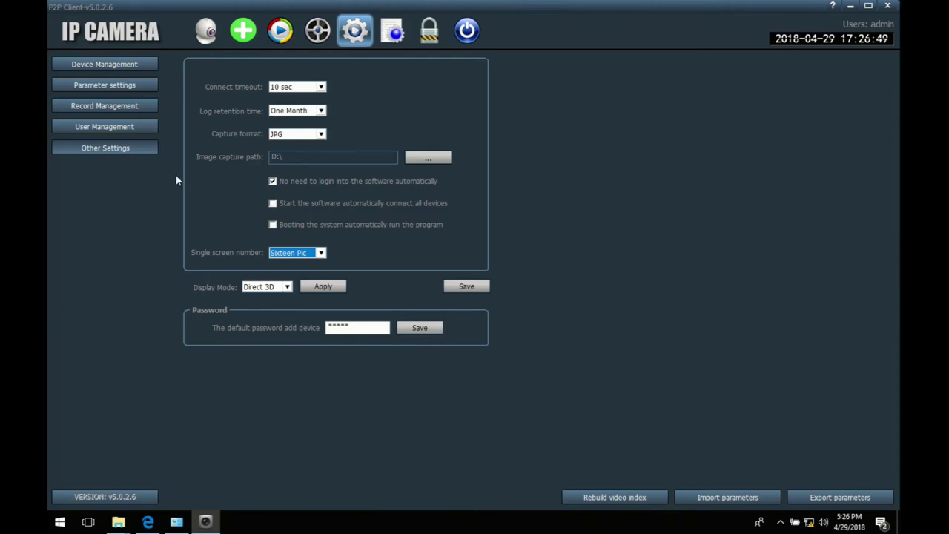
click(261, 288)
click(252, 287)
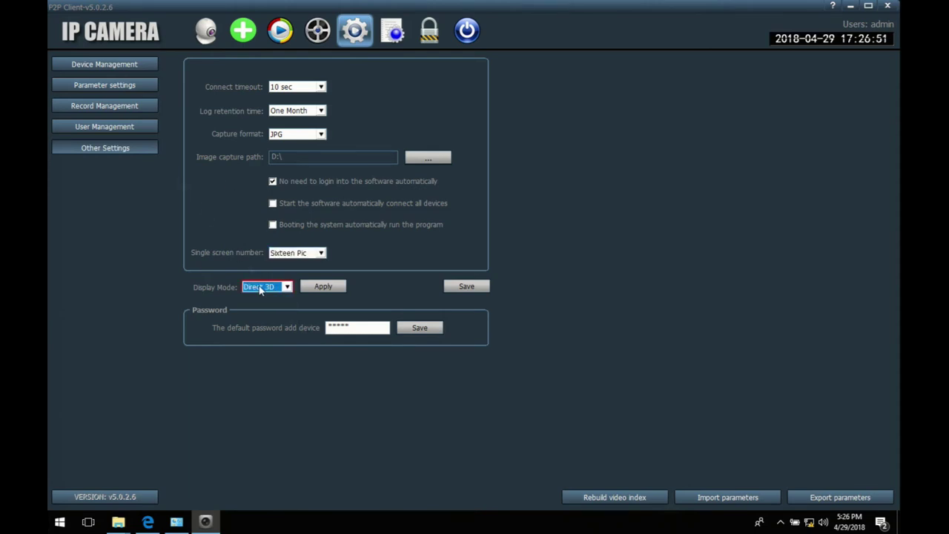
click(98, 127)
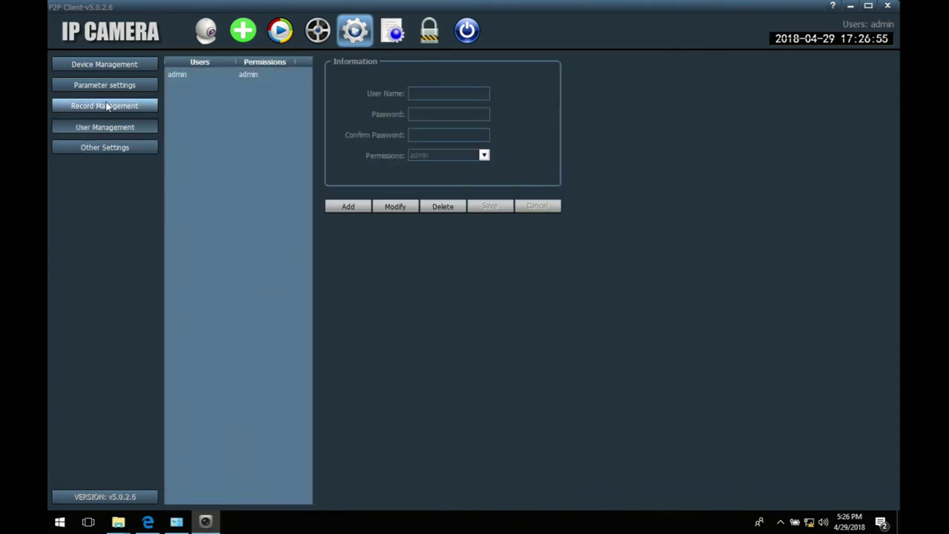
click(107, 107)
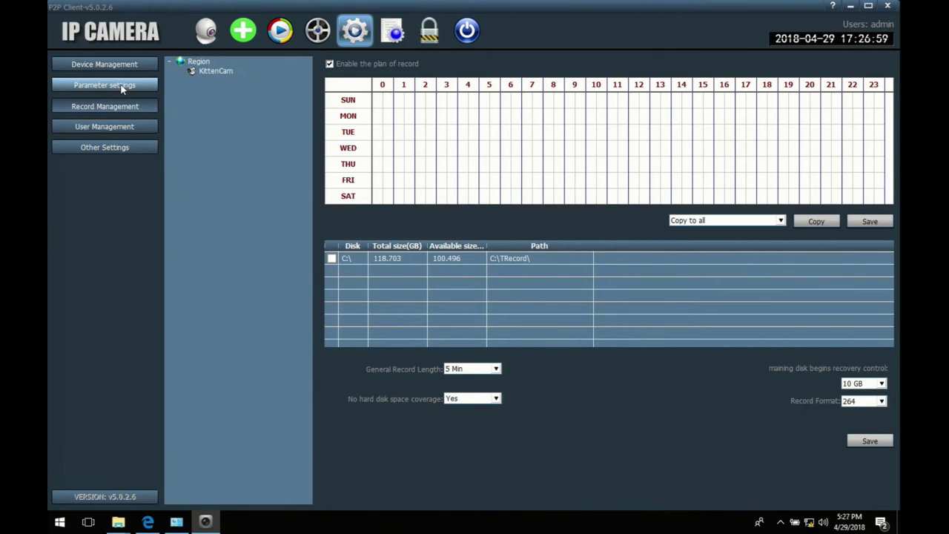
Step: Set the camera frequency to 60HZ in Parameter settings and apply it
click(123, 87)
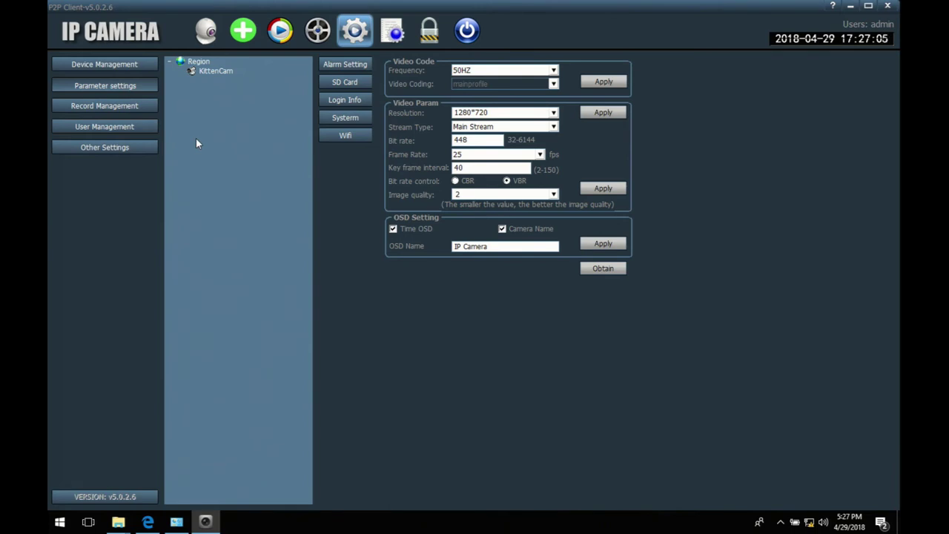
click(553, 70)
click(541, 90)
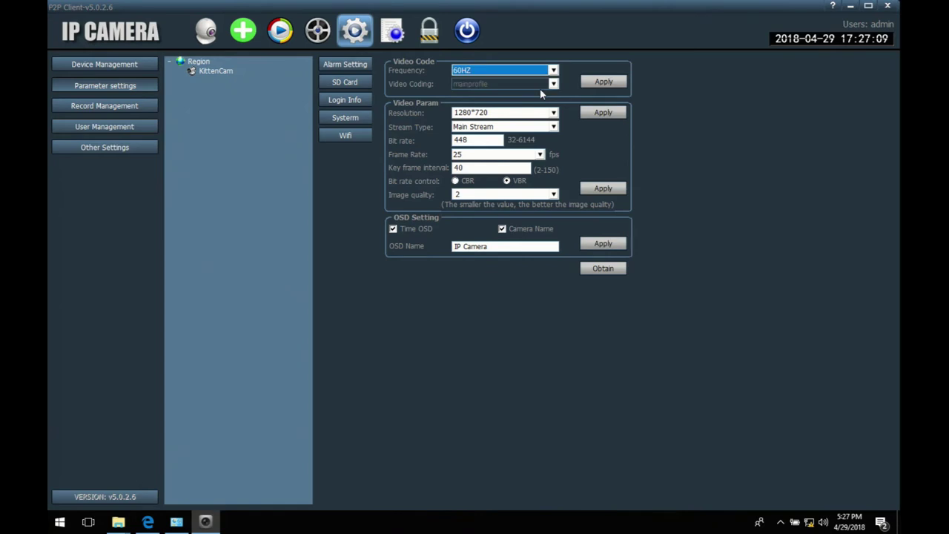
click(598, 86)
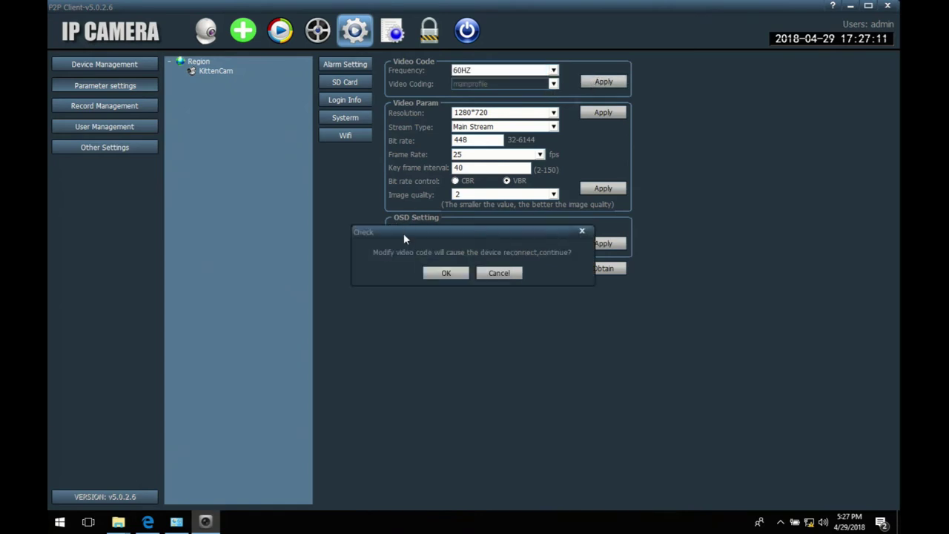
click(447, 274)
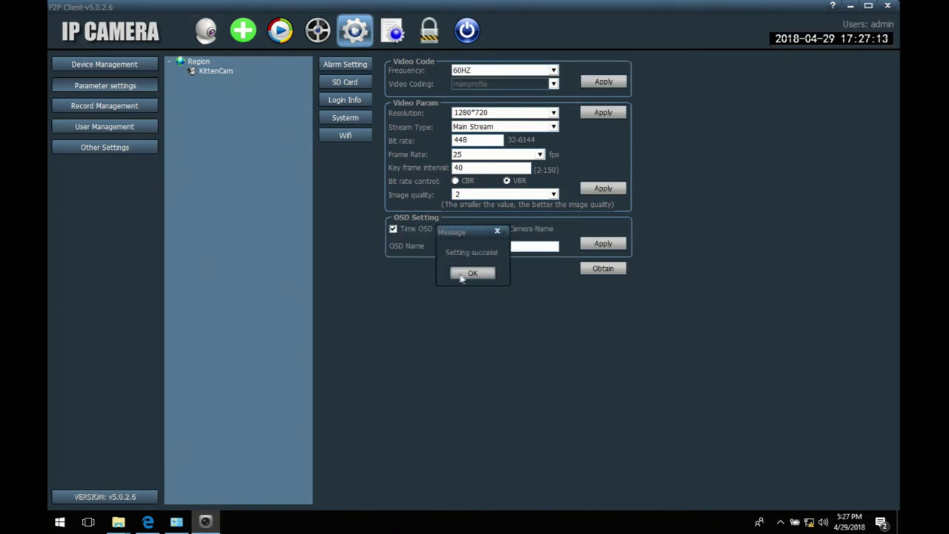
click(465, 275)
Step: Keep 1280*720 Main Stream, set frame rate 30 and image quality 1, and apply
click(554, 112)
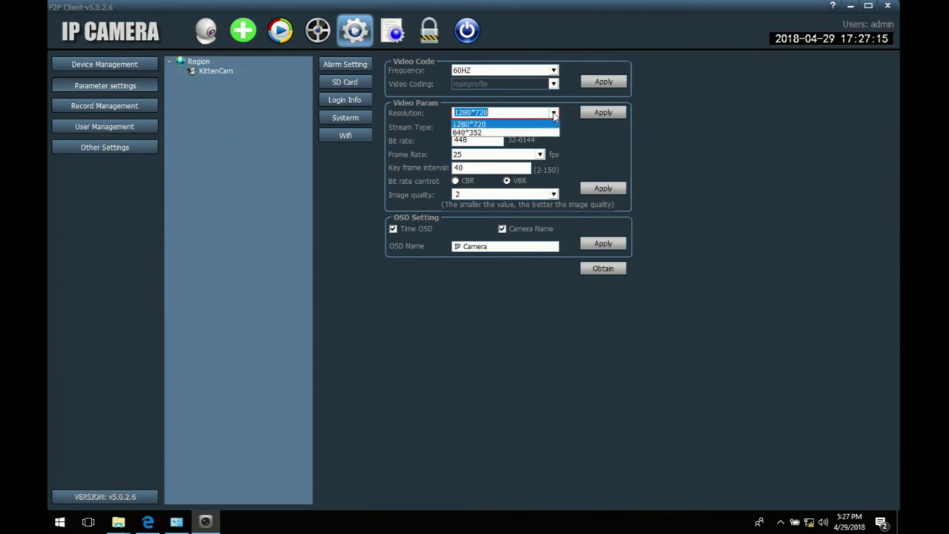
click(516, 129)
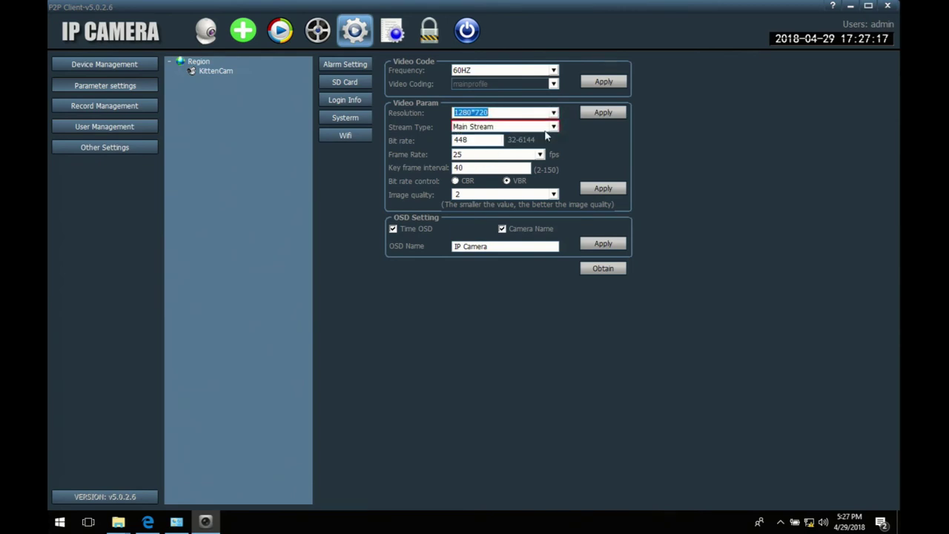
click(547, 132)
click(546, 137)
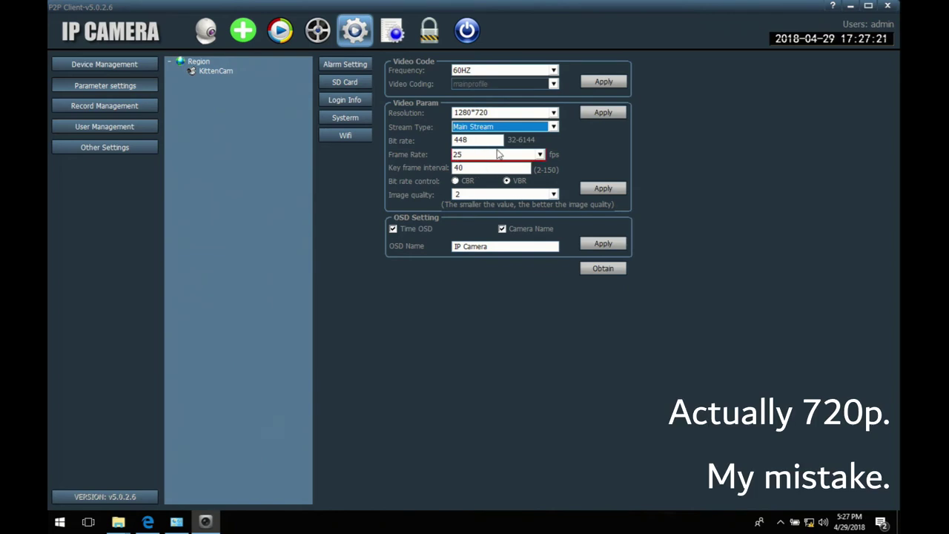
click(498, 154)
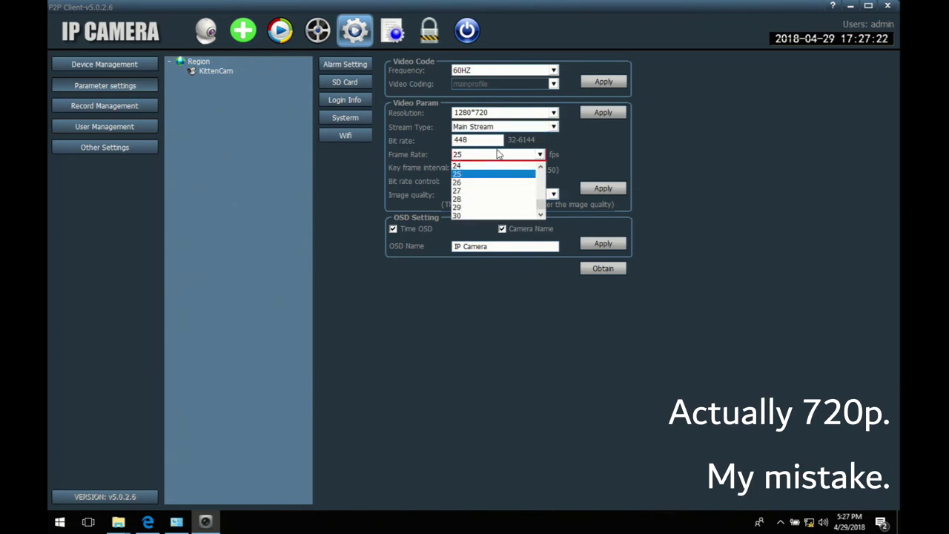
click(518, 214)
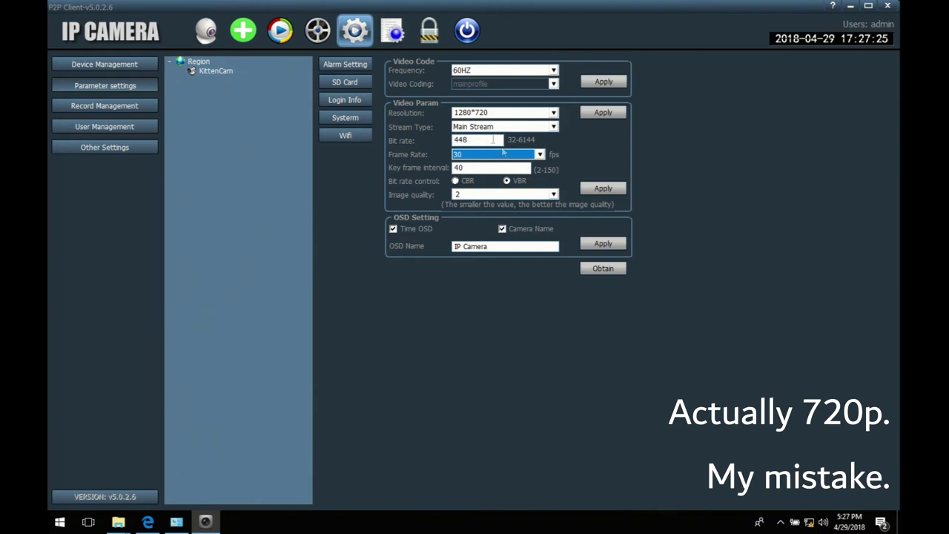
click(553, 195)
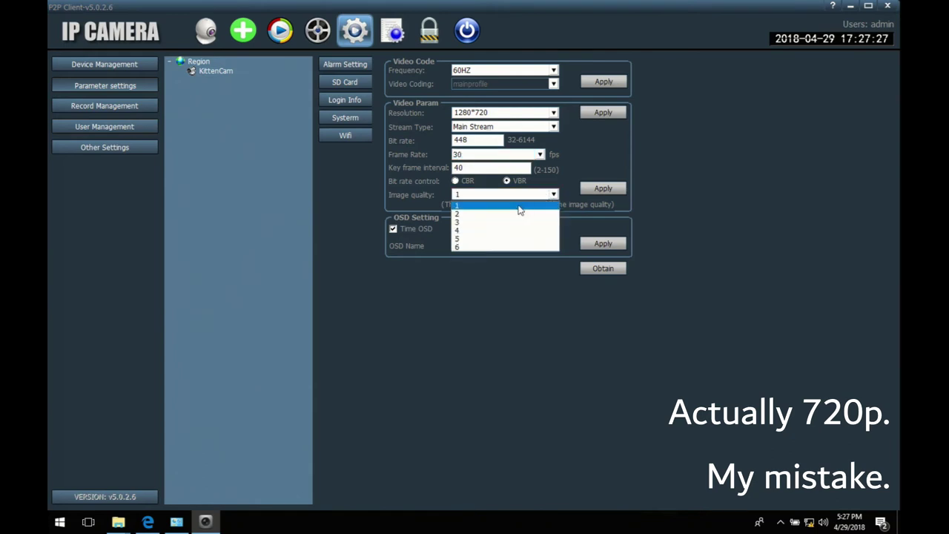
click(519, 208)
click(597, 111)
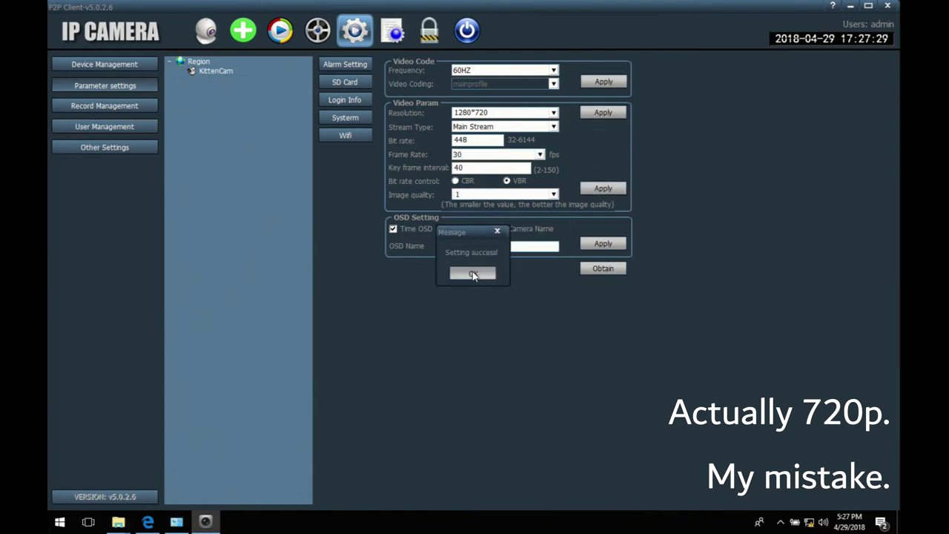
click(472, 273)
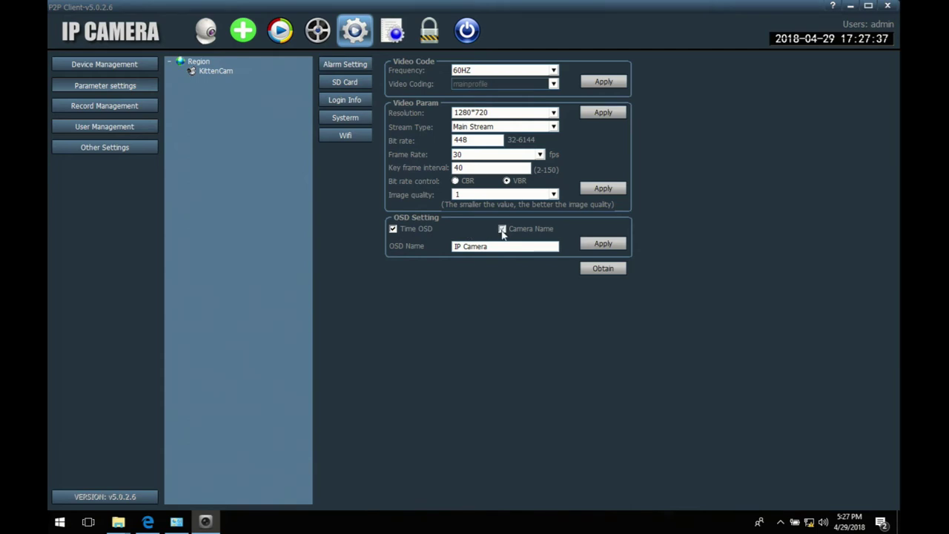
Step: Replace the 'IP Camera' OSD name with a custom name and apply it
drag(493, 246, 358, 246)
text(Zoan Kitteh)
click(598, 244)
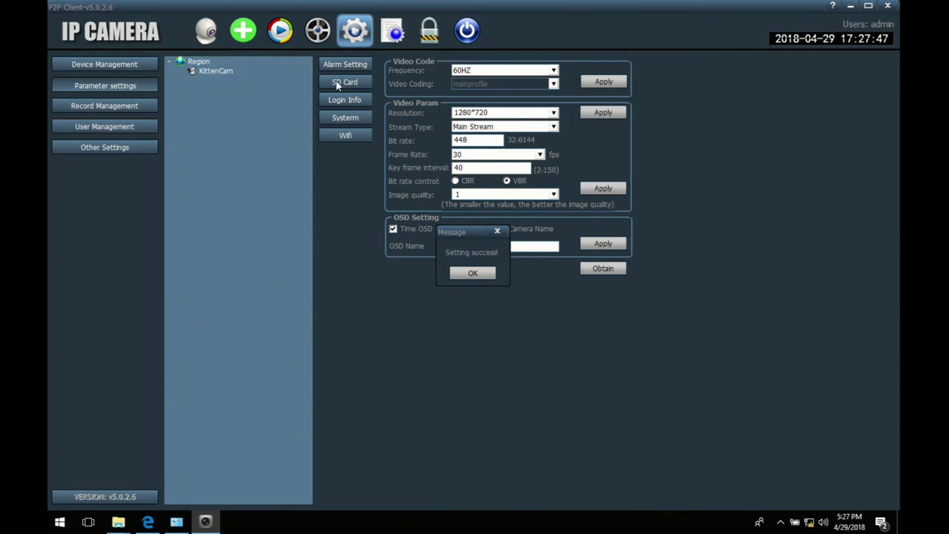
click(472, 274)
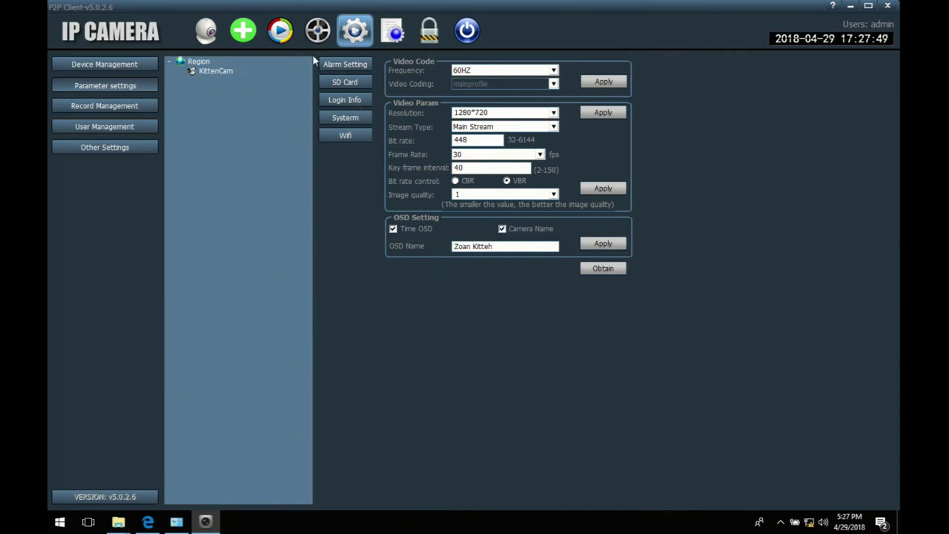
Step: Browse the Systerm pages, open Wifi settings, scan for networks and select Nnya
click(353, 84)
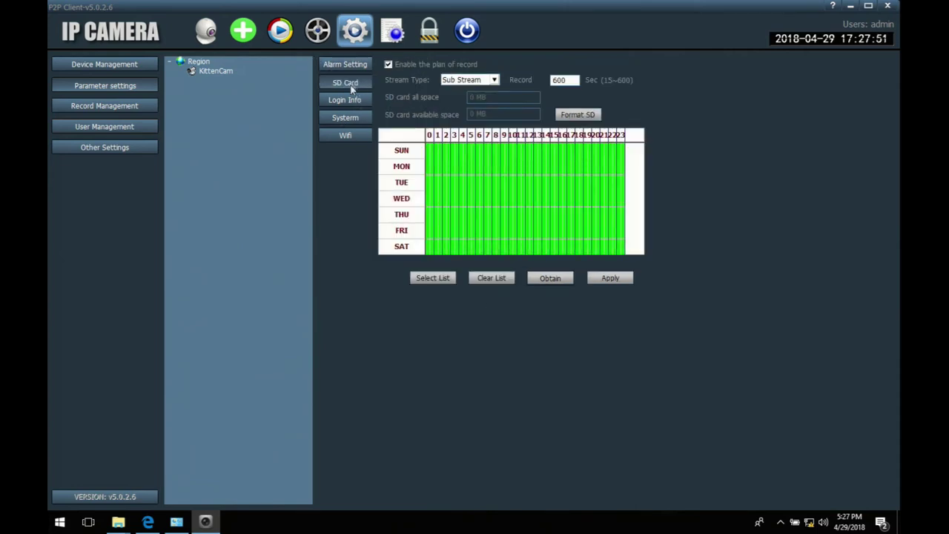
click(344, 97)
click(345, 83)
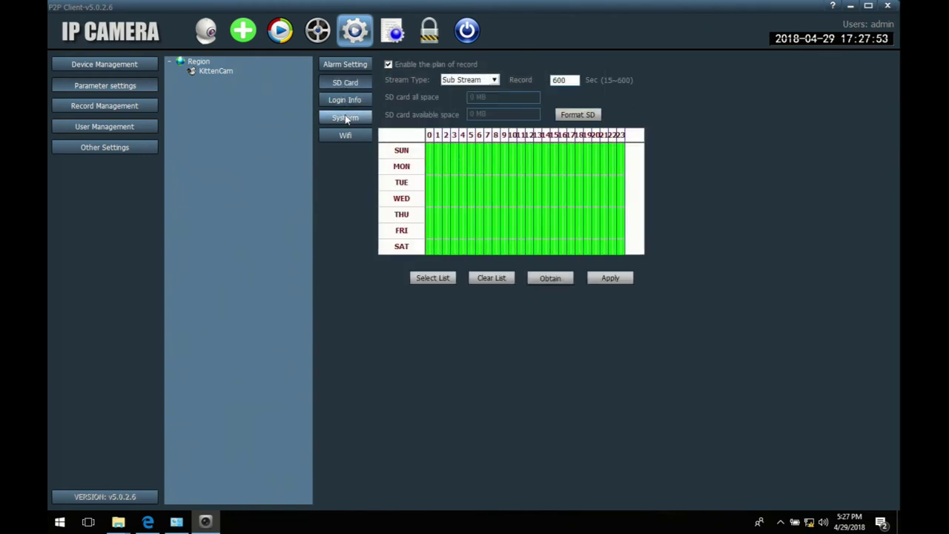
click(346, 117)
click(364, 136)
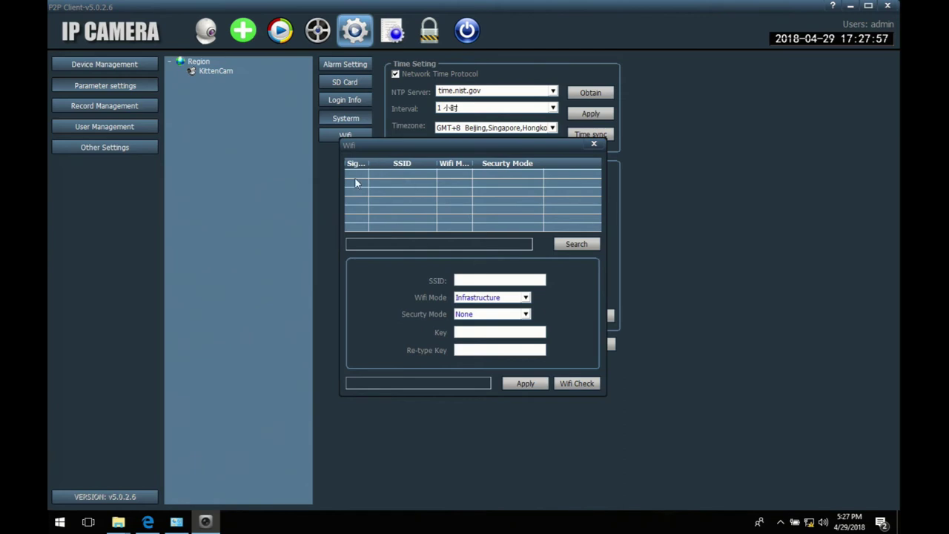
click(580, 245)
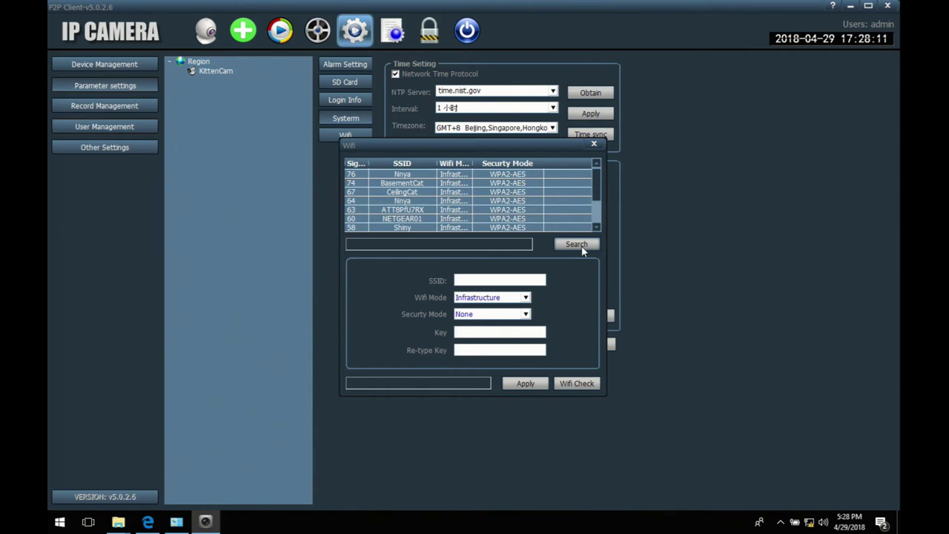
click(379, 199)
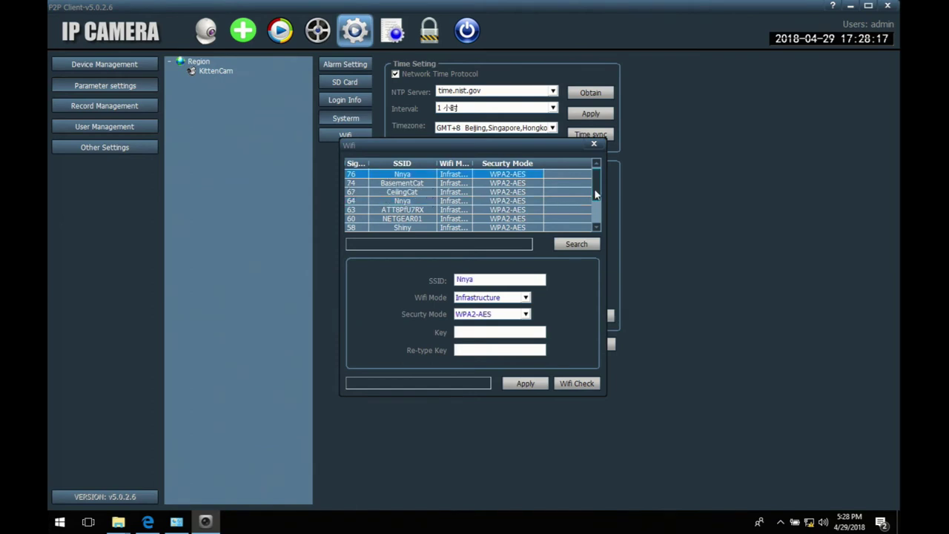
drag(594, 189, 597, 224)
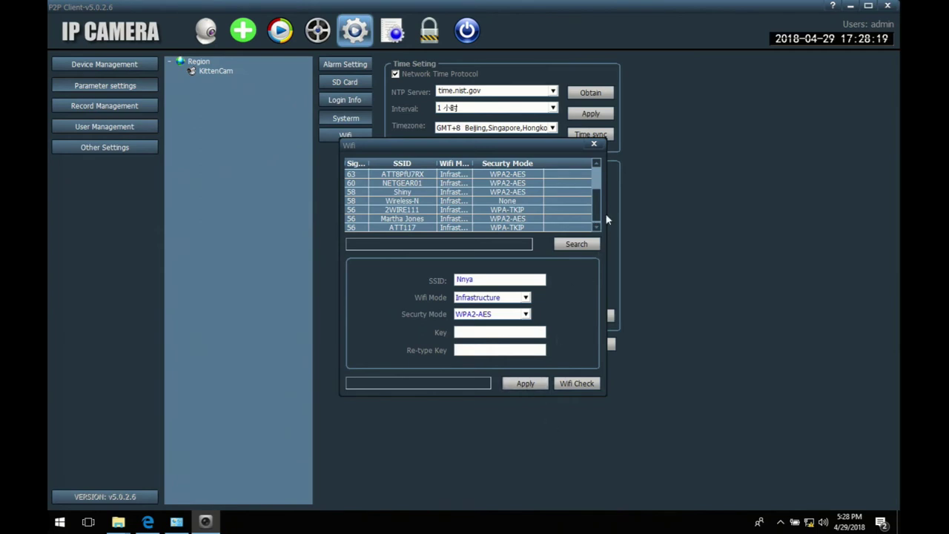
Step: Close Wifi, set the timezone to GMT-6 Central Time (USA & Canada) with summer time on
click(594, 145)
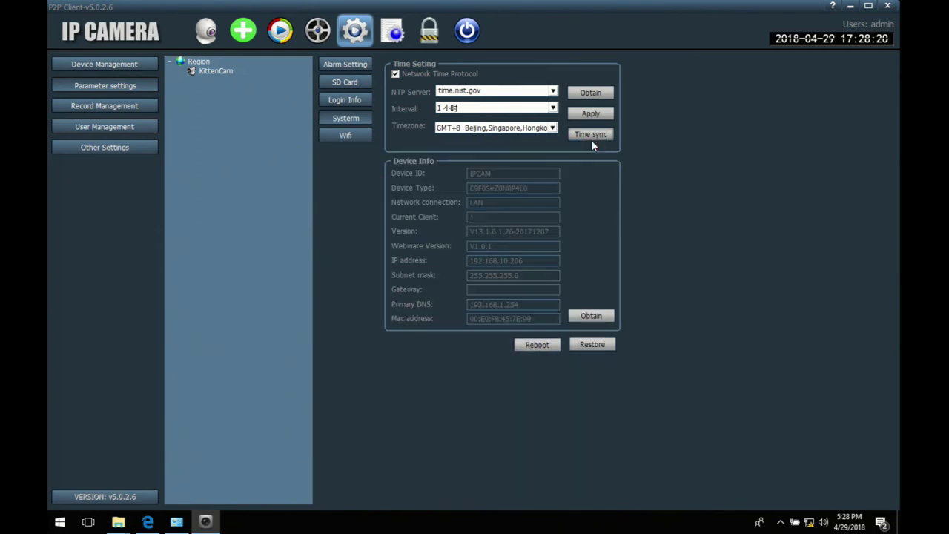
click(552, 130)
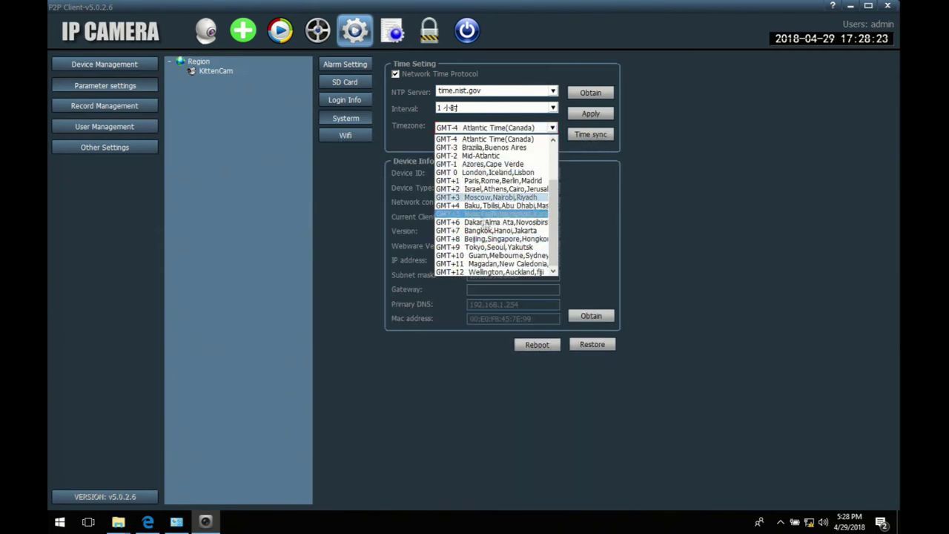
scroll(552, 215, up, 2)
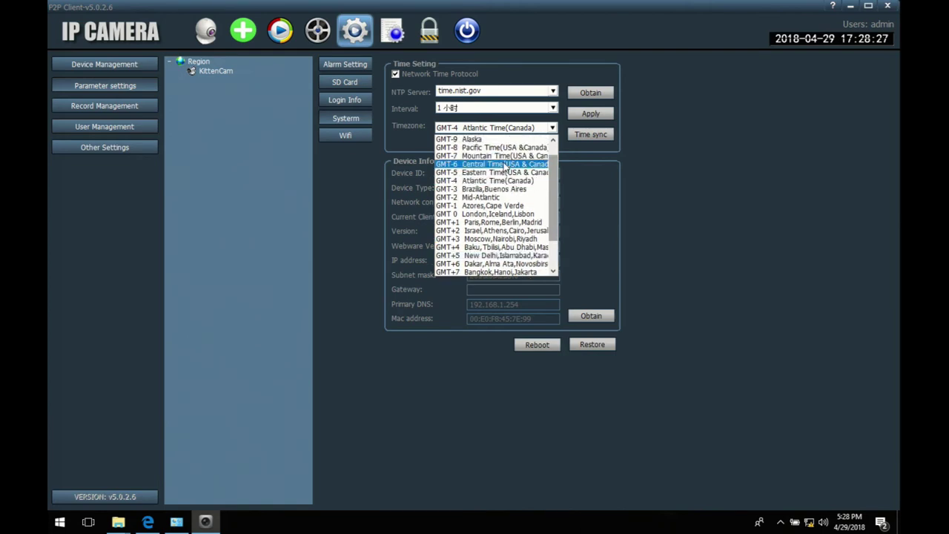
click(504, 164)
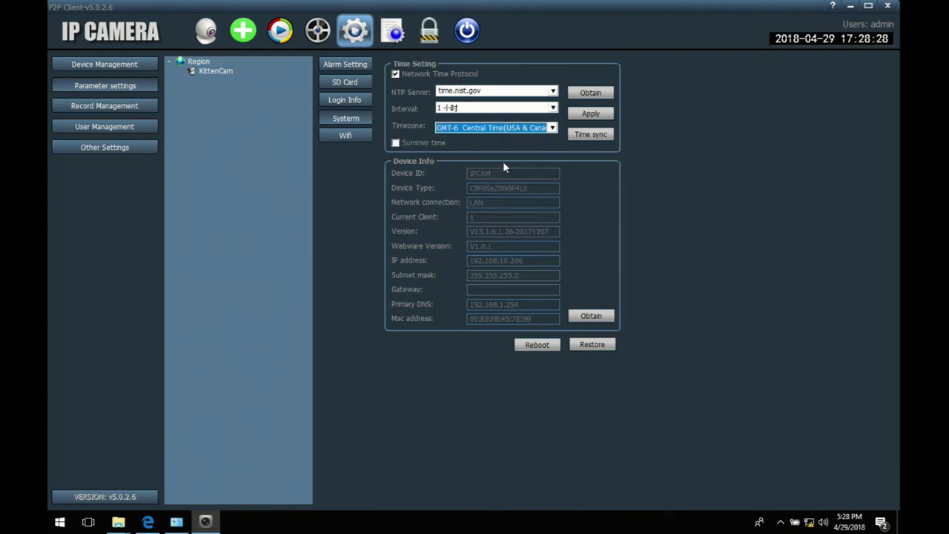
click(395, 144)
Step: Sync the clock, keep the 1 小时 interval, apply the time settings, then return to live view
click(602, 138)
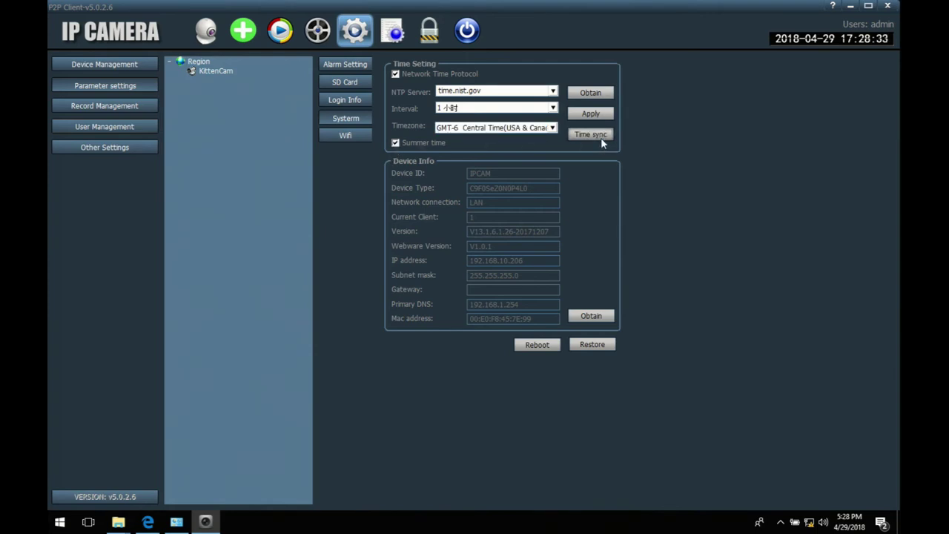
click(552, 109)
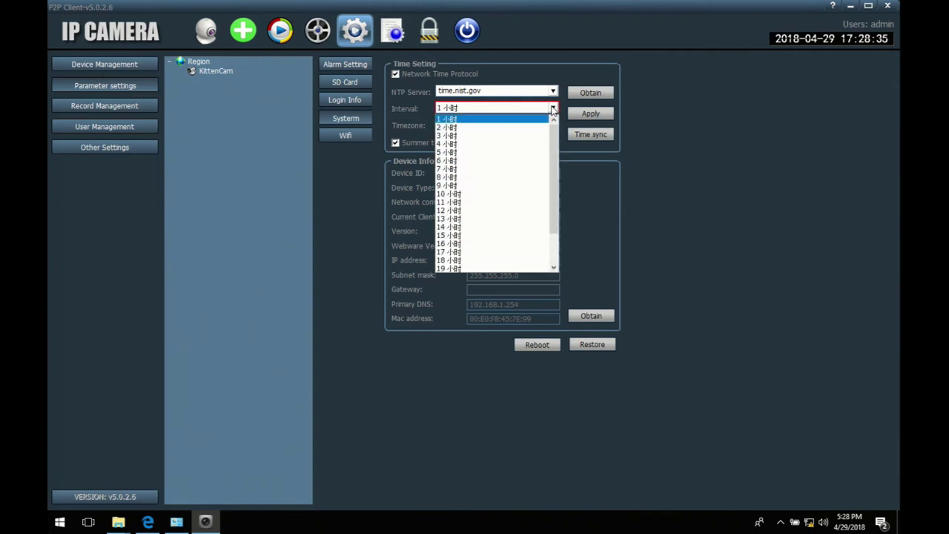
click(552, 110)
click(593, 114)
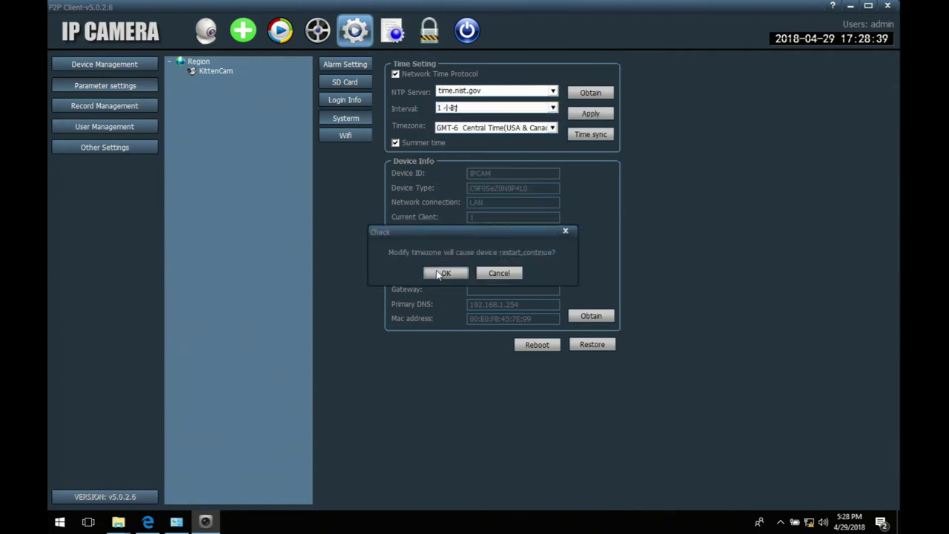
click(441, 274)
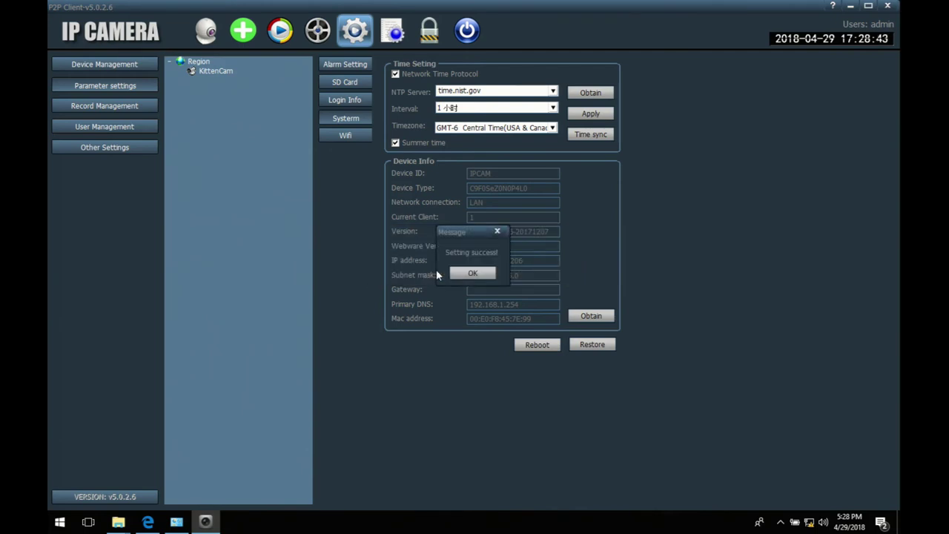
click(464, 273)
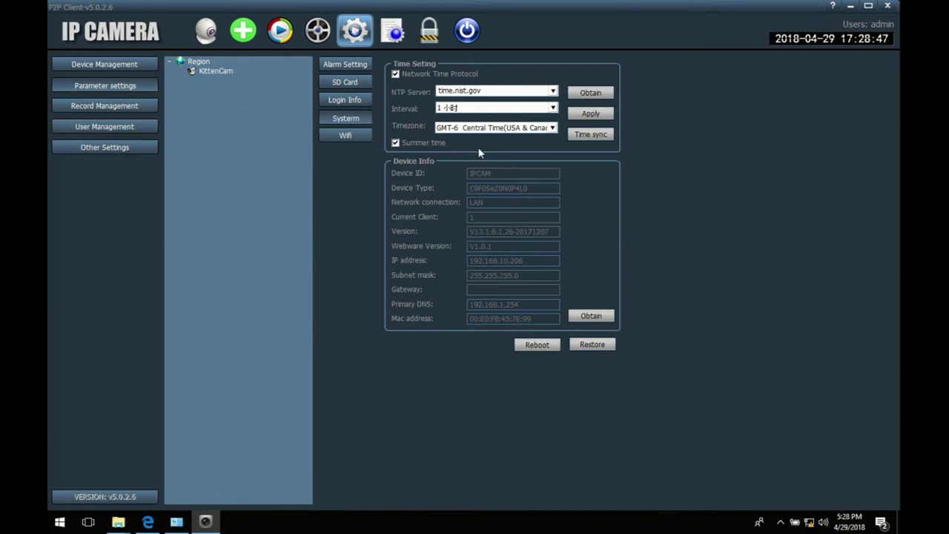
click(343, 101)
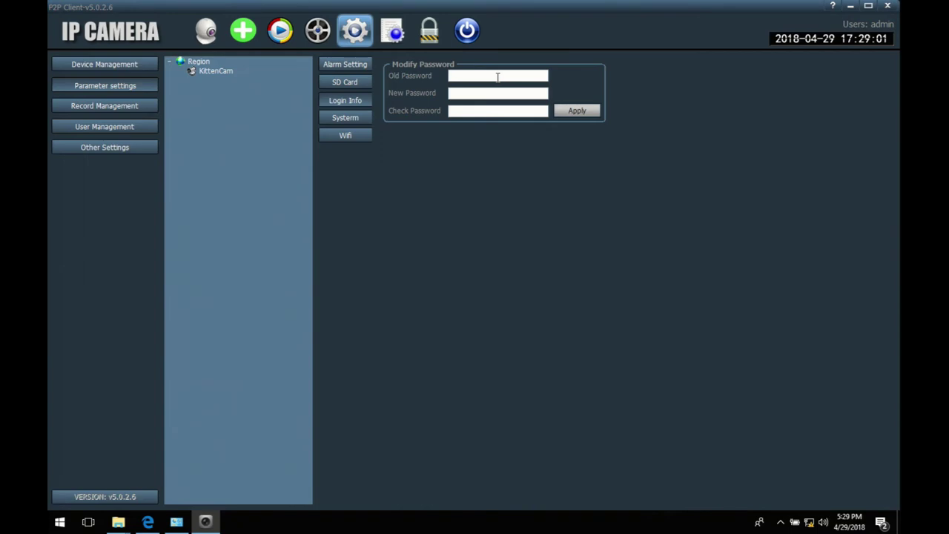
click(57, 68)
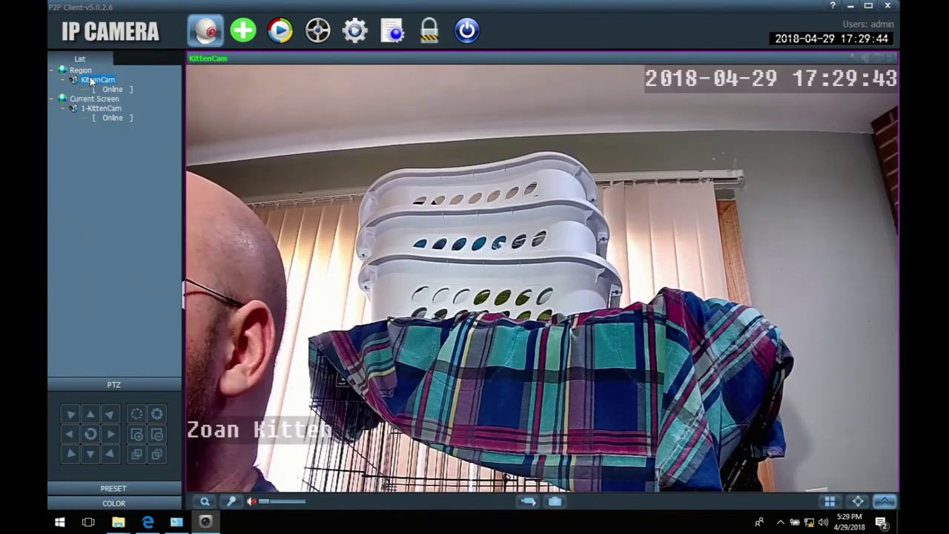
click(111, 120)
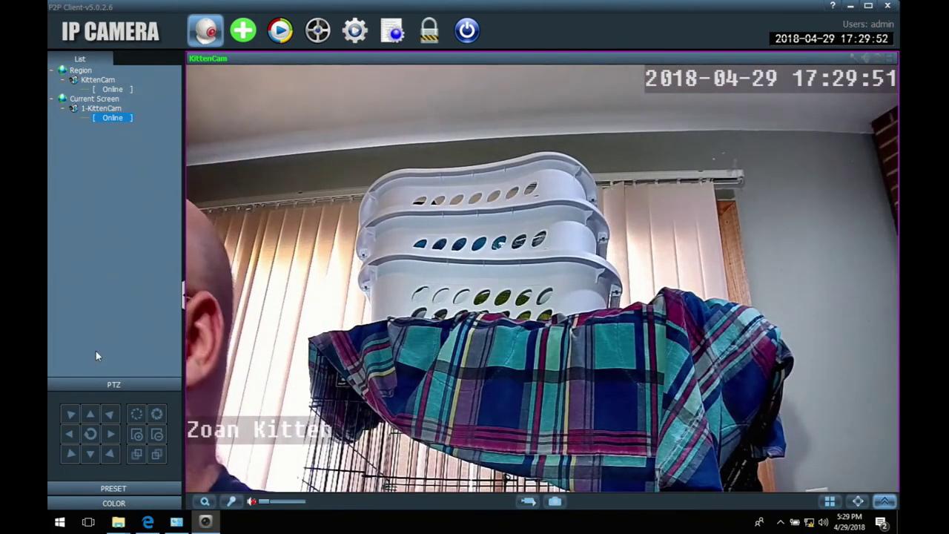
click(111, 505)
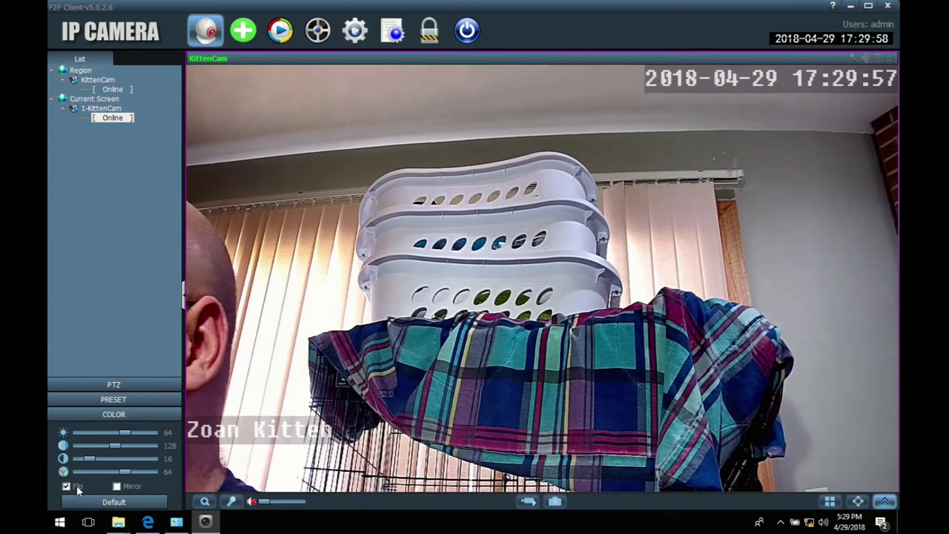
click(76, 486)
click(116, 486)
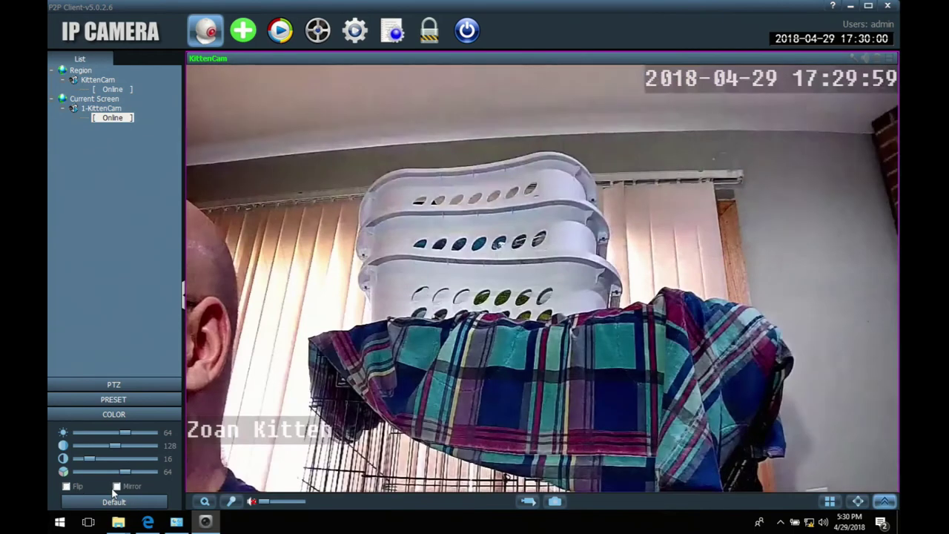
click(116, 486)
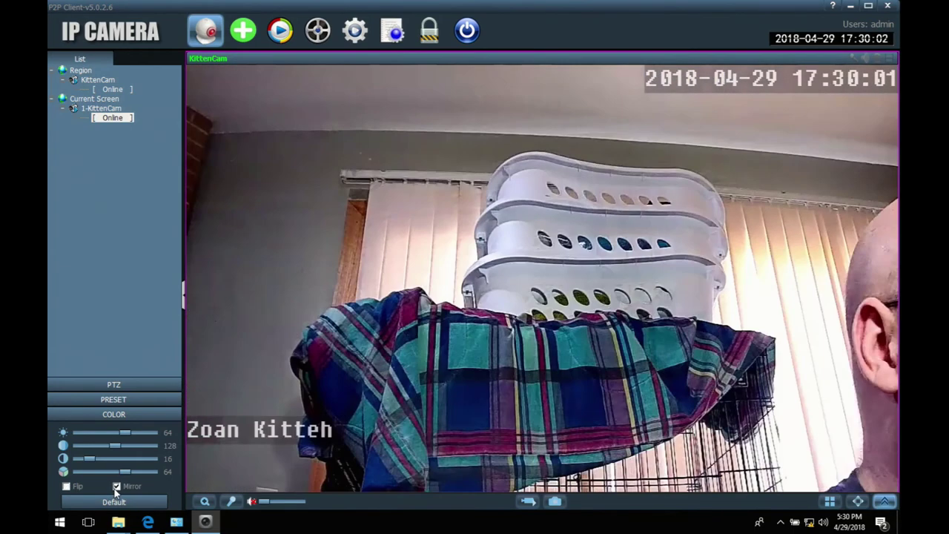
click(117, 486)
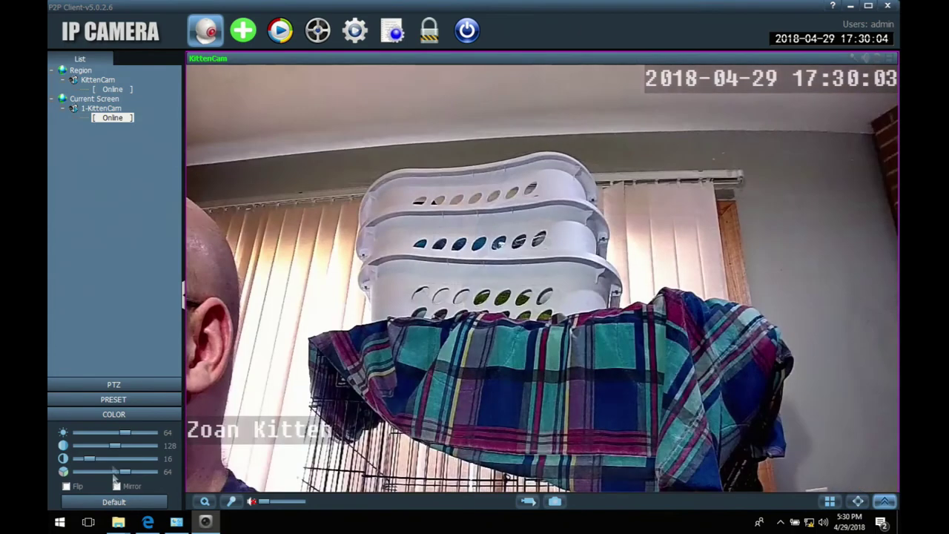
click(112, 414)
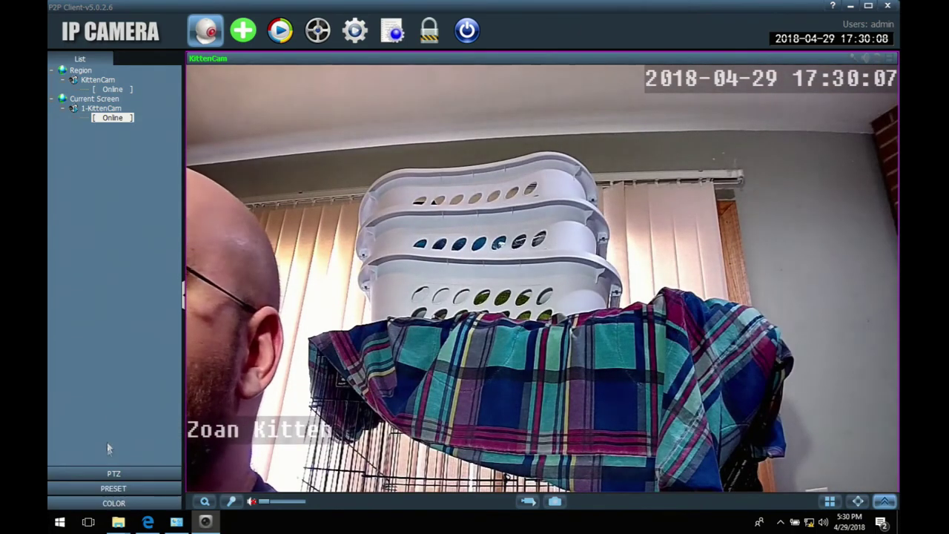
Step: Expand PRESET and PTZ, then pan KittenCam right twice
click(110, 489)
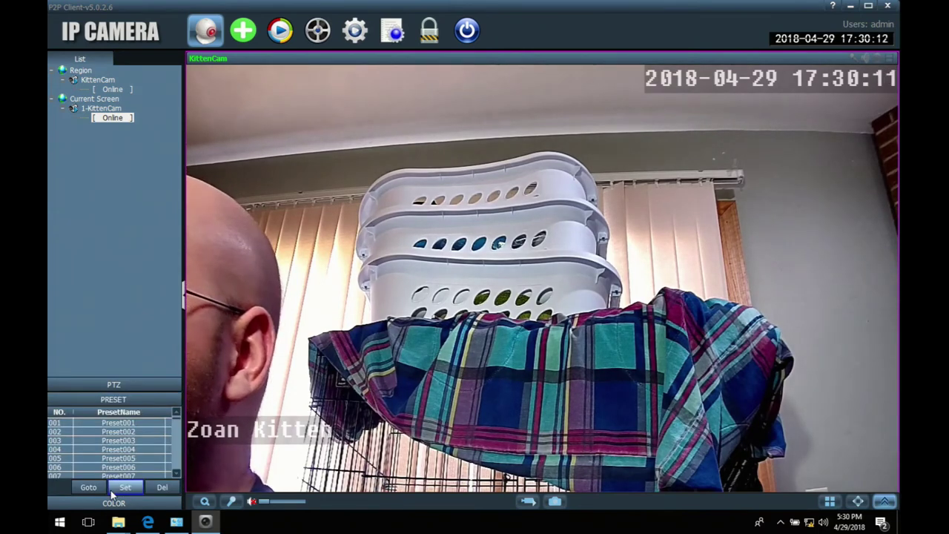
click(126, 385)
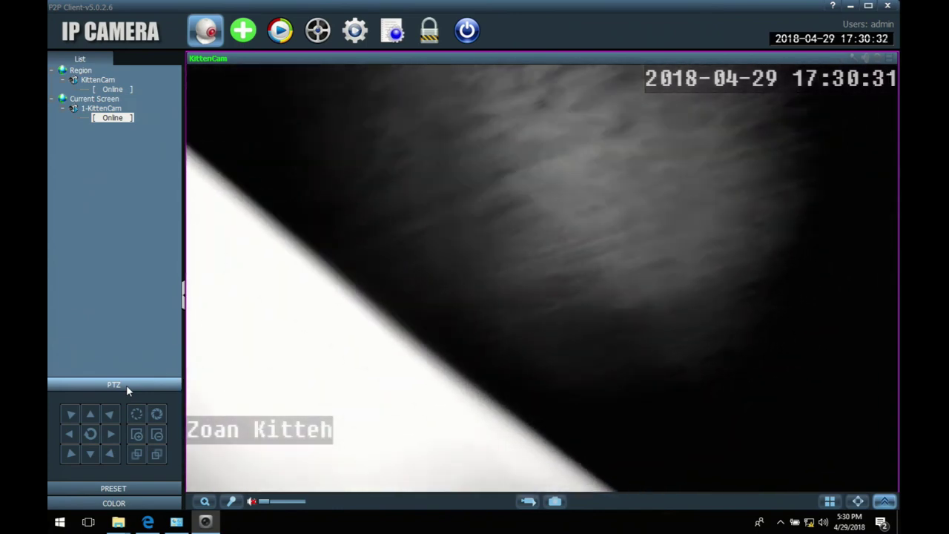
click(111, 435)
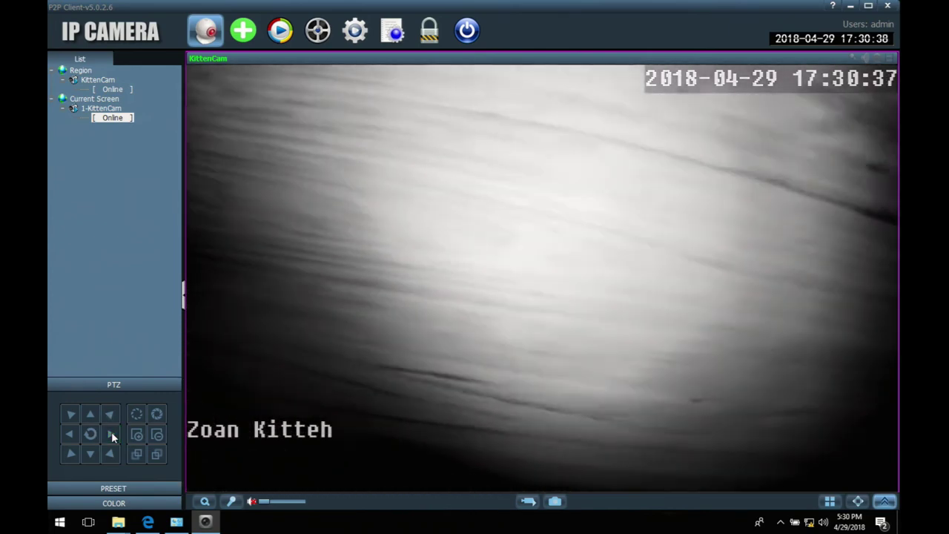
click(111, 435)
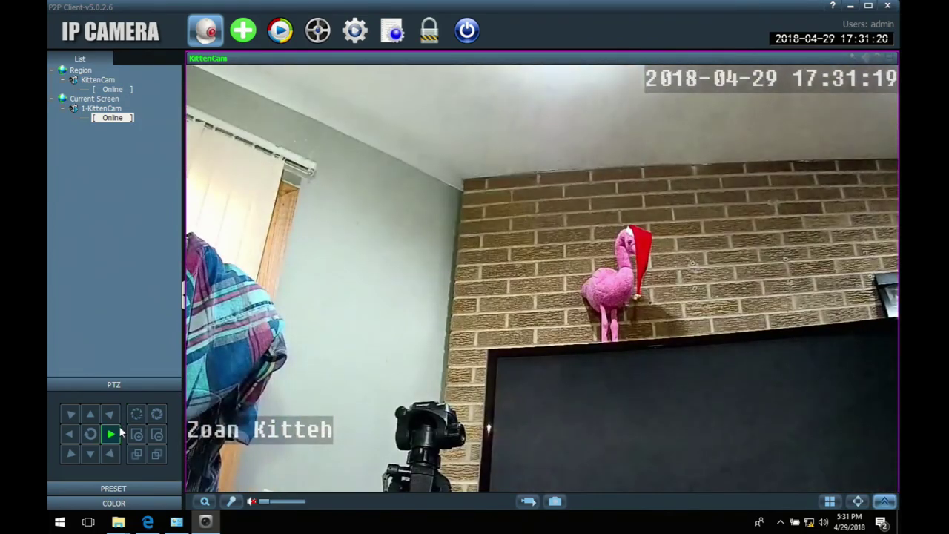
Step: Pan KittenCam right and left and tilt it up and down, ending panned left toward the baskets
click(116, 429)
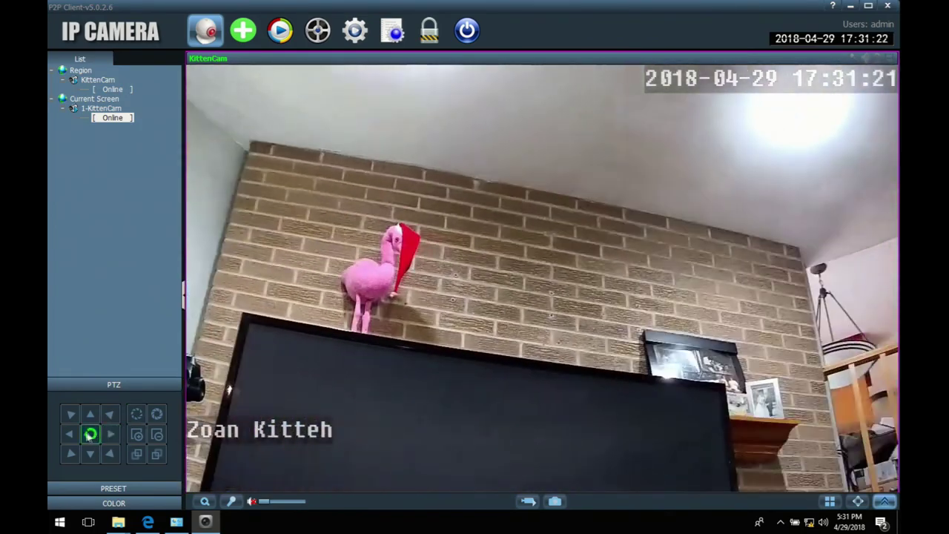
click(77, 432)
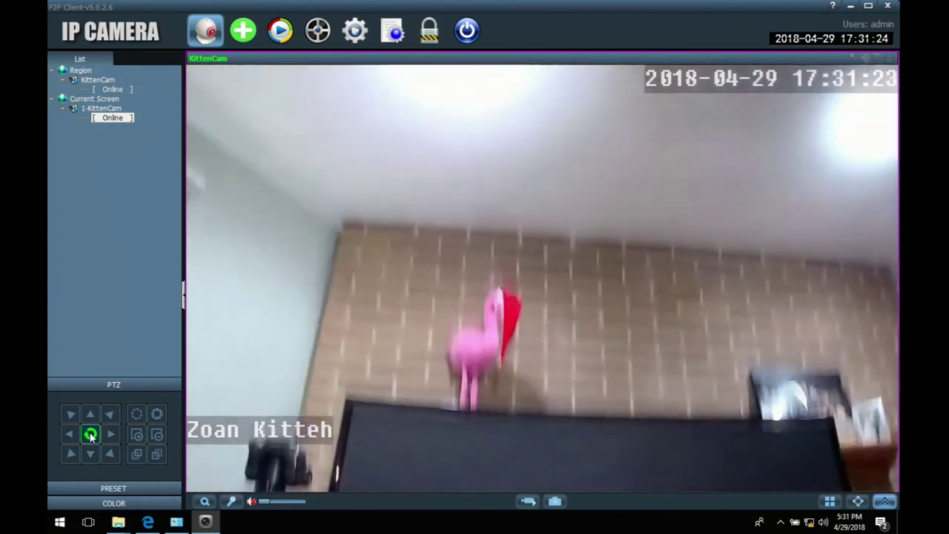
click(90, 435)
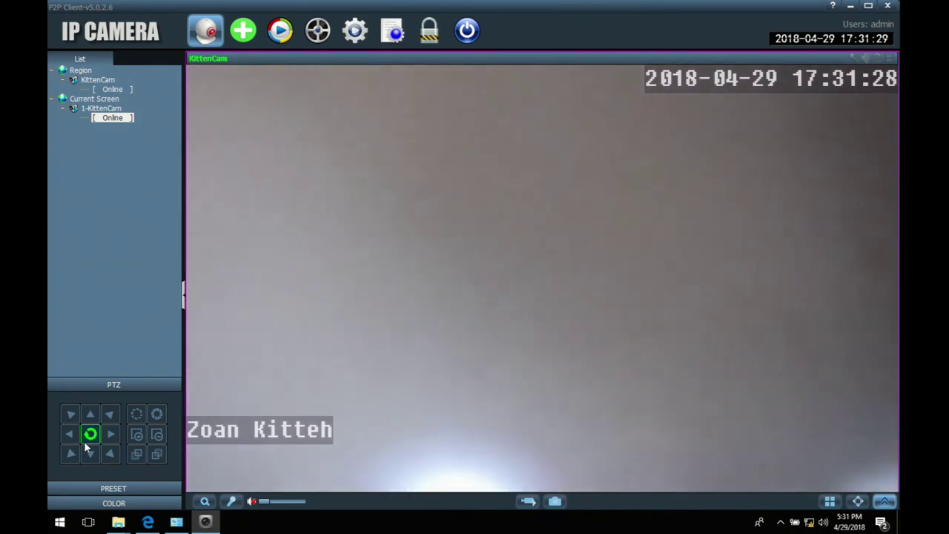
click(83, 440)
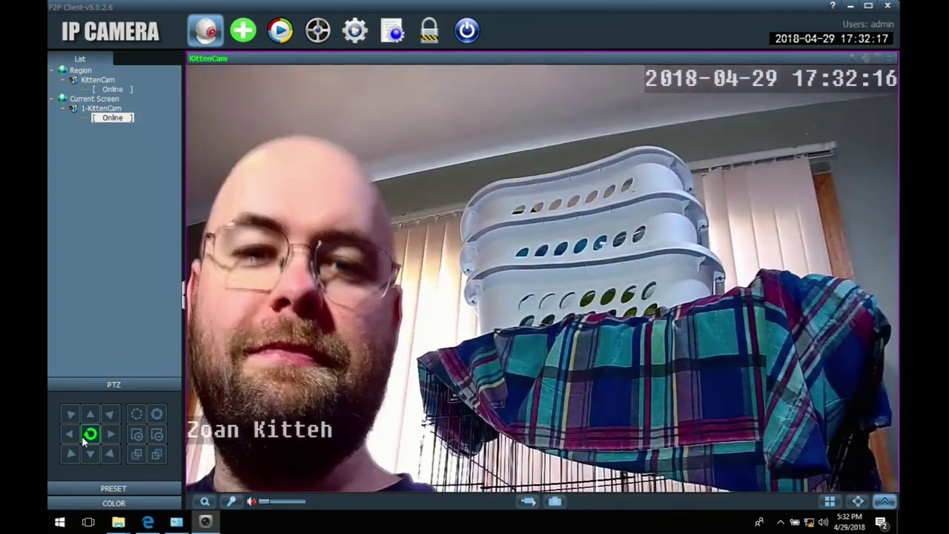
click(73, 437)
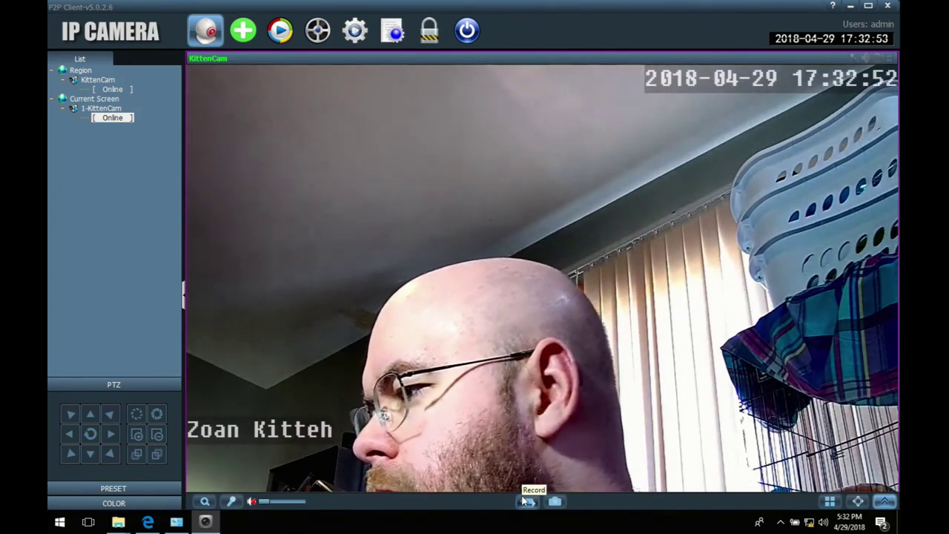
Step: Open the Record Management settings and tick the C:\ disk for storing recordings
click(363, 26)
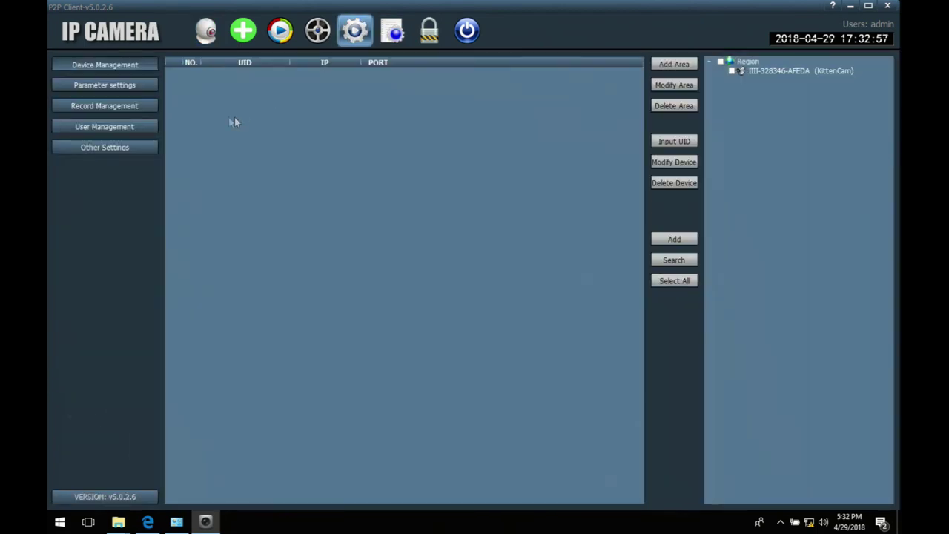
click(113, 84)
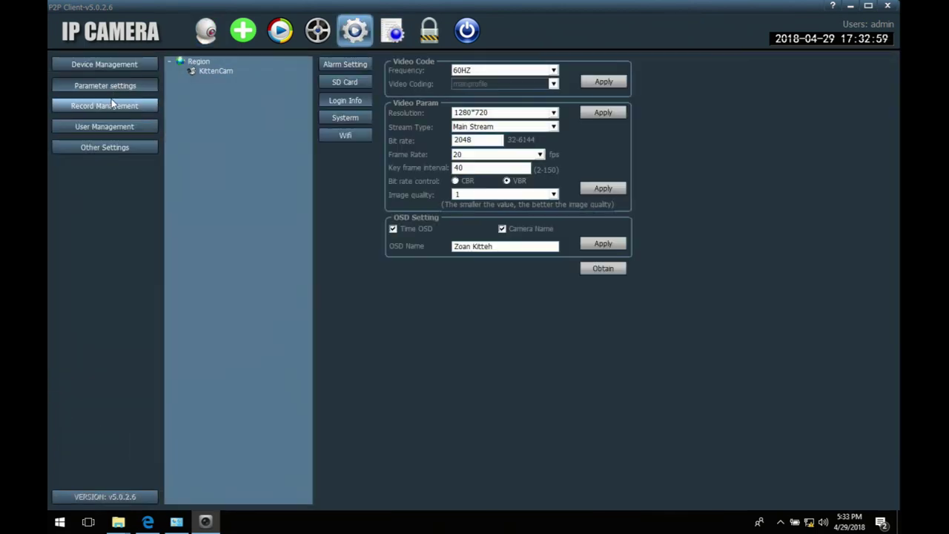
click(116, 104)
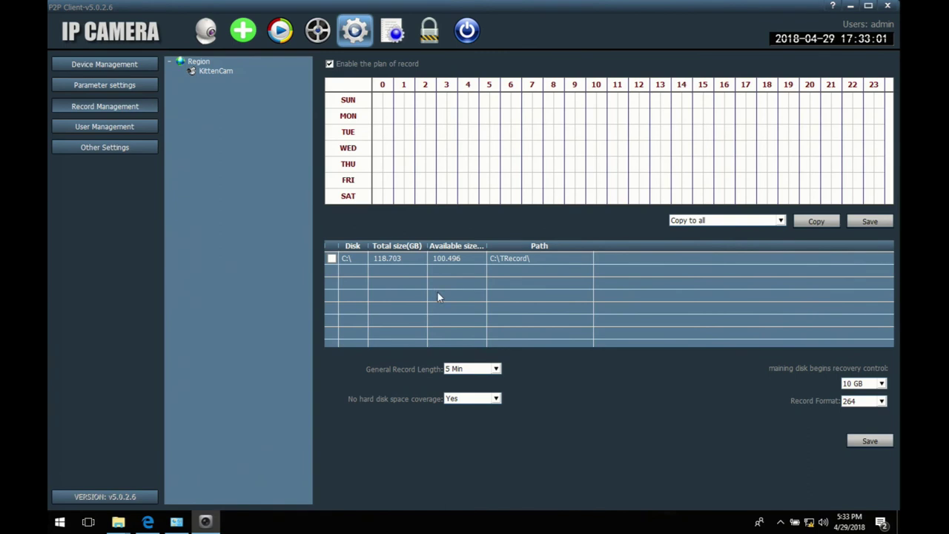
click(331, 258)
Step: Choose KittenCam as the copy target, save the record plan, and dismiss the choose-channels warning
click(729, 221)
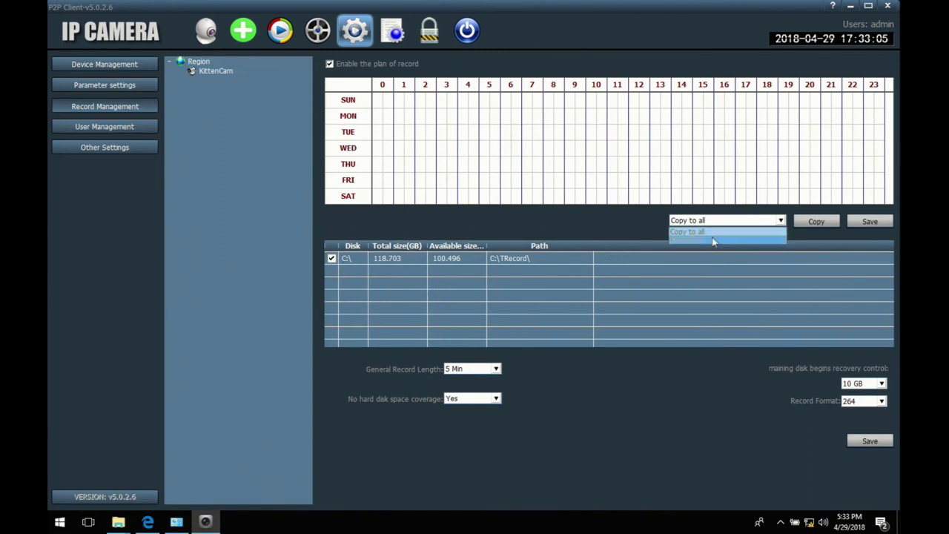
click(712, 240)
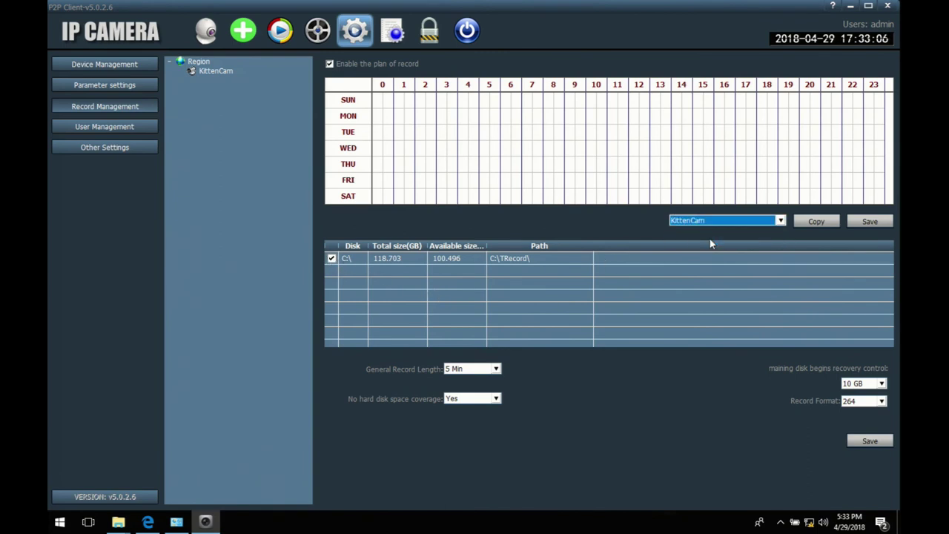
click(863, 223)
click(475, 270)
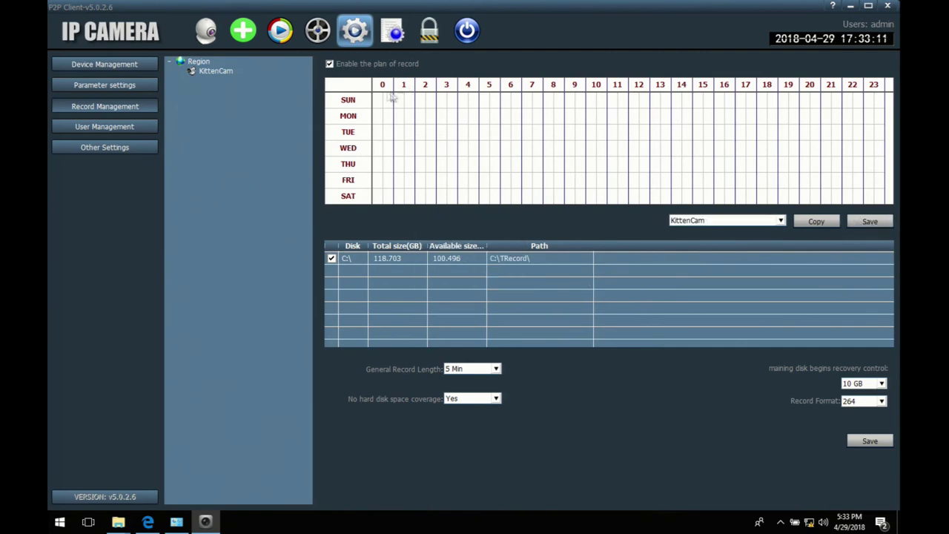
Step: Try marking hour 0 for Sunday to Tuesday on the weekly schedule, dismissing the warning
drag(381, 100, 381, 128)
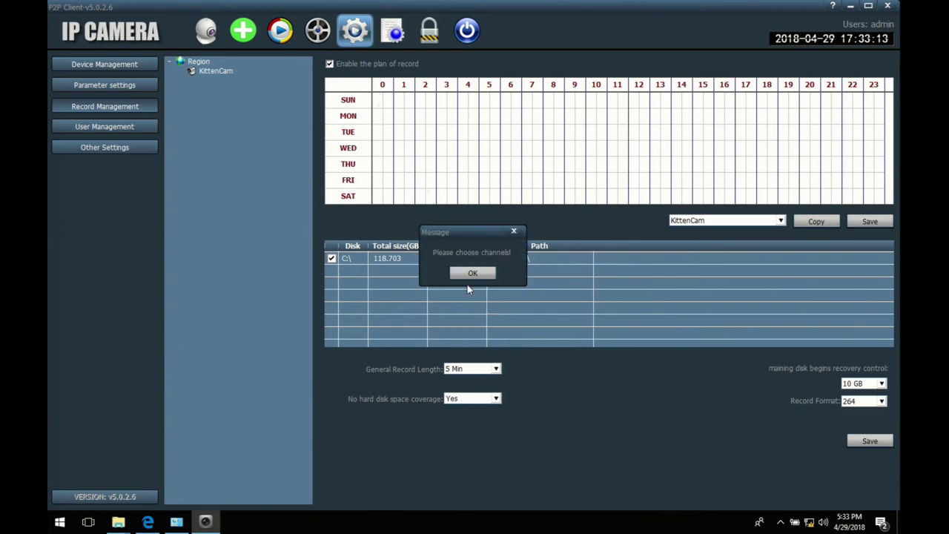
click(467, 274)
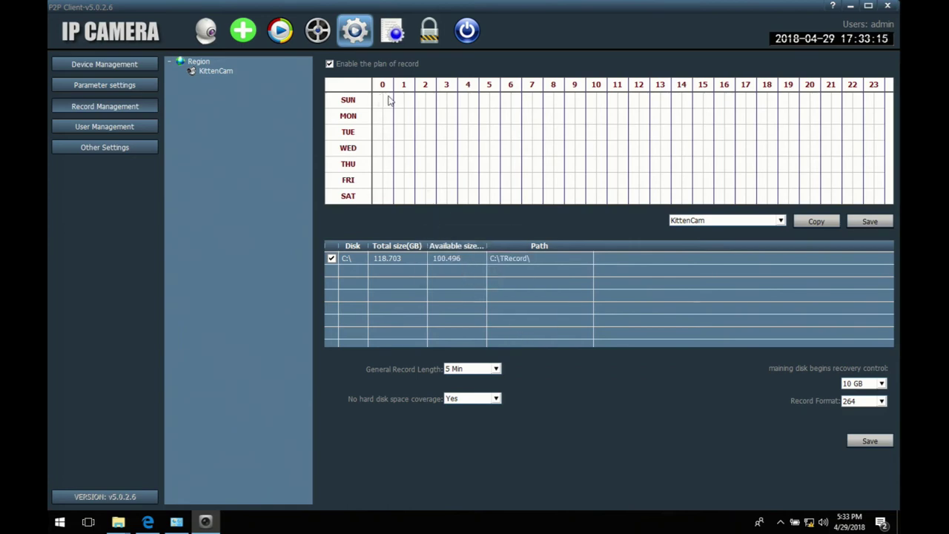
click(390, 100)
Step: Dismiss the choose-channels warning and select the C:\ recording path row
click(476, 272)
key(super+e)
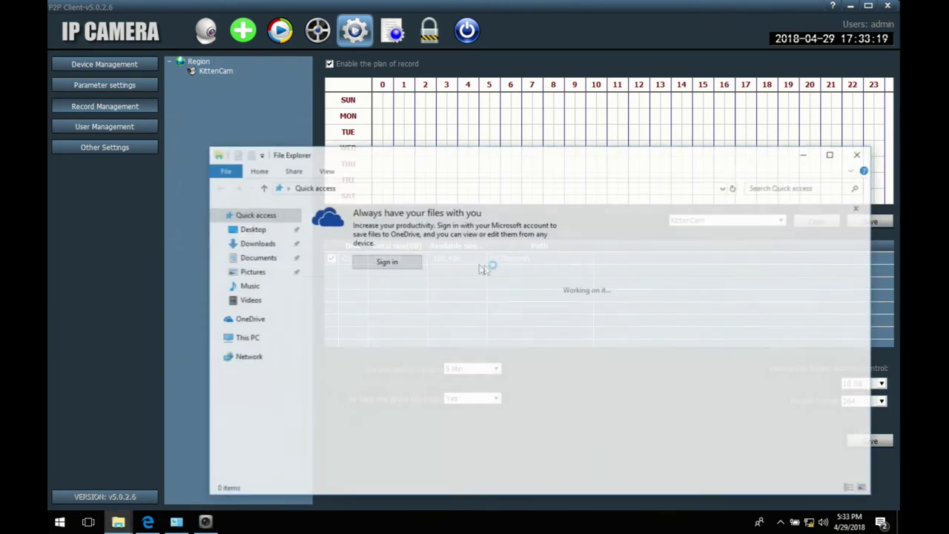
click(859, 153)
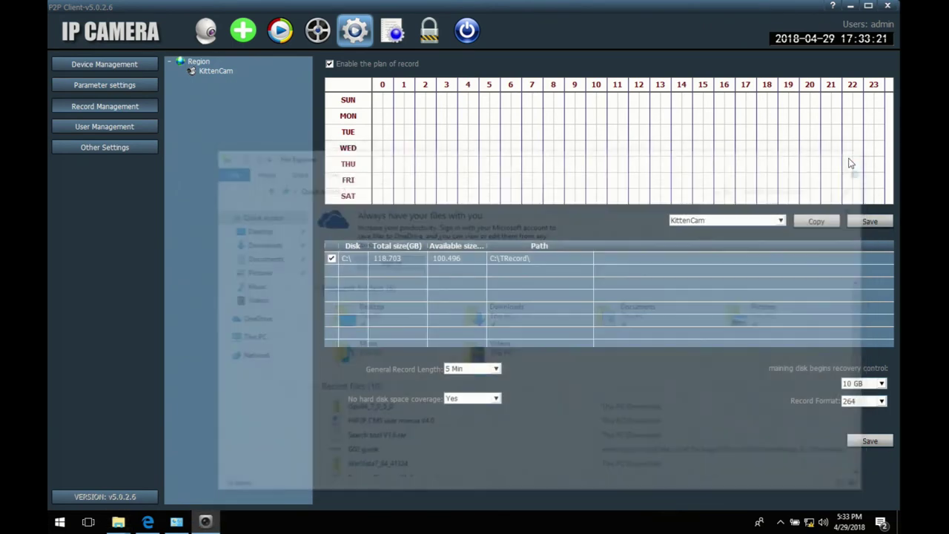
click(500, 258)
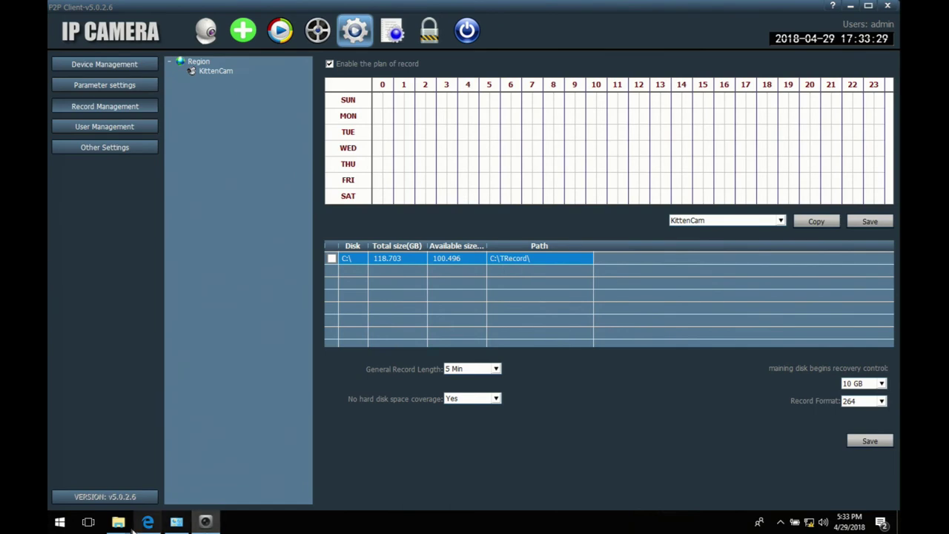
Step: Create a new folder named TRecord at the root of Local Disk (C:)
mouse_move(118, 522)
click(114, 499)
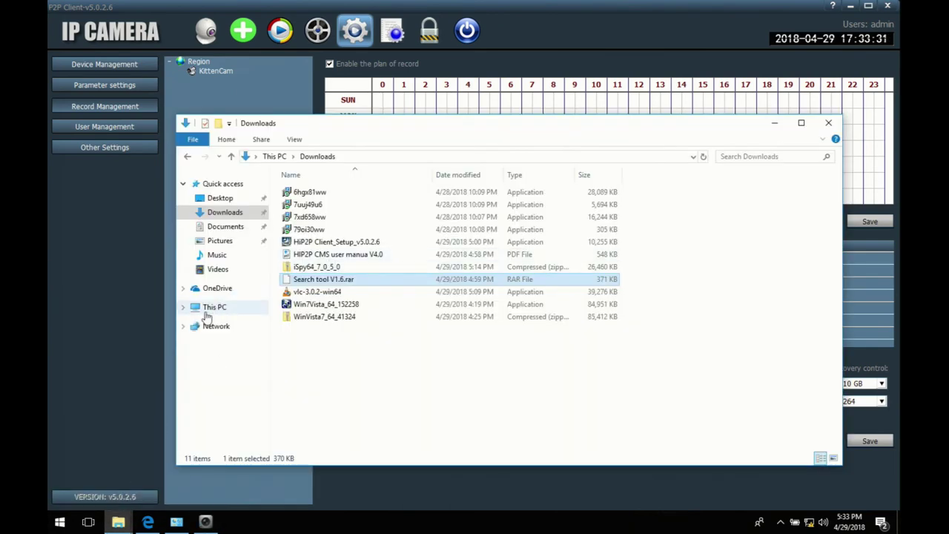
click(212, 310)
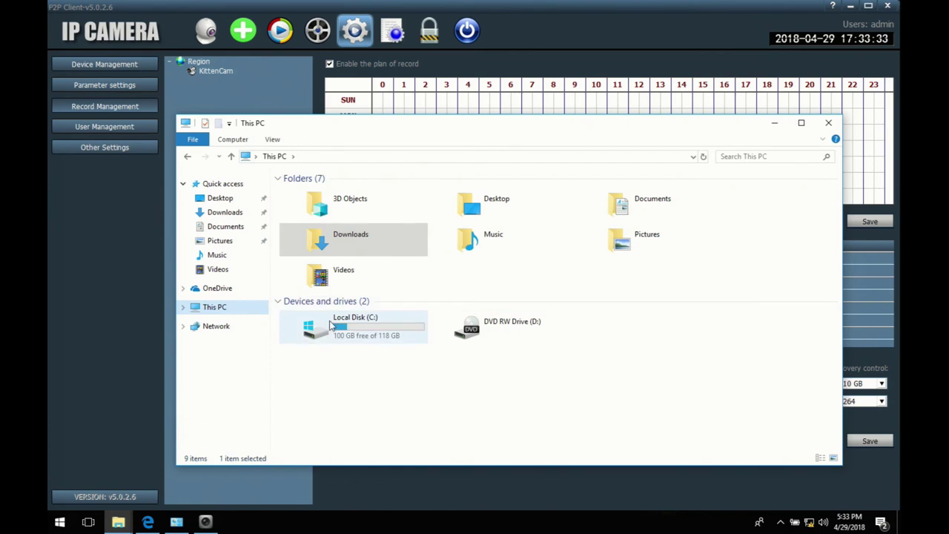
double_click(332, 324)
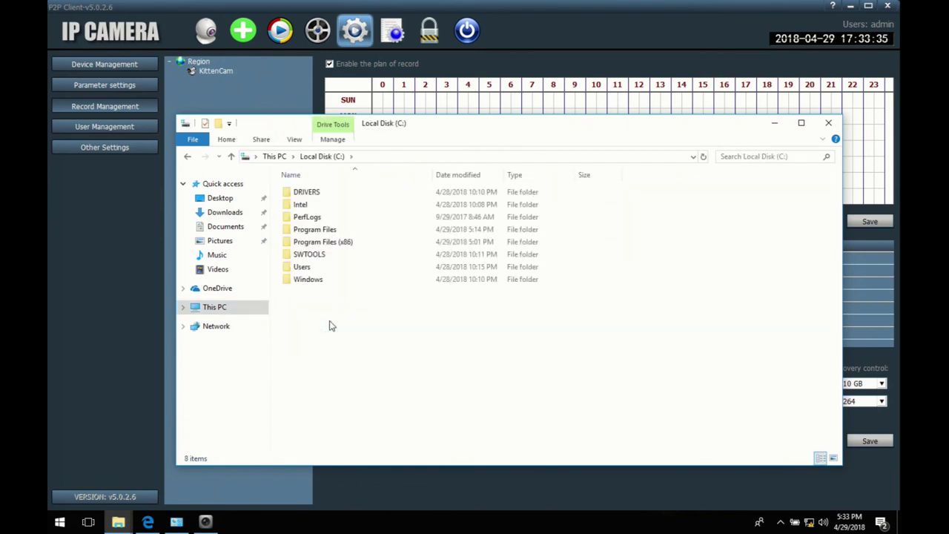
key(ctrl+shift+n)
text(TRecord)
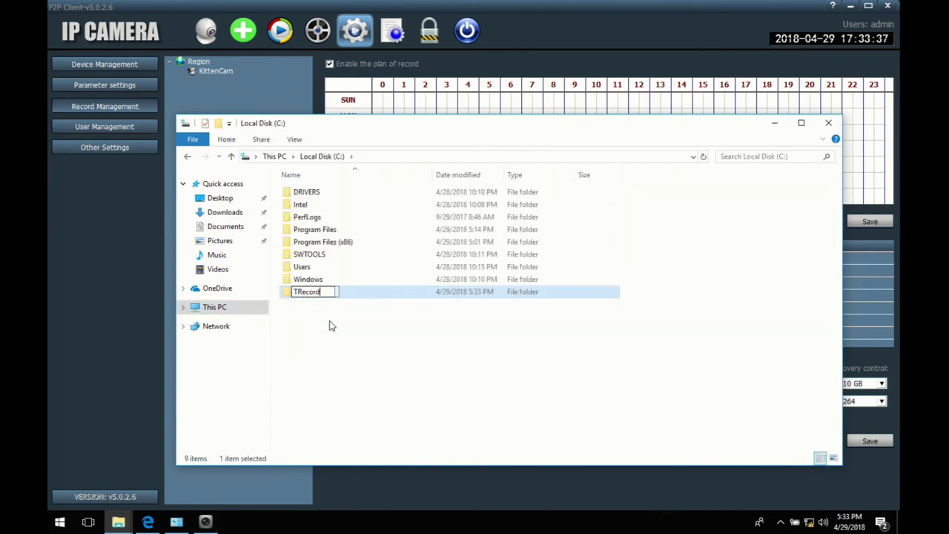
key(Return)
Step: Review the TRecord folder's Security permissions for Users and Administrators, then close Properties
right_click(303, 294)
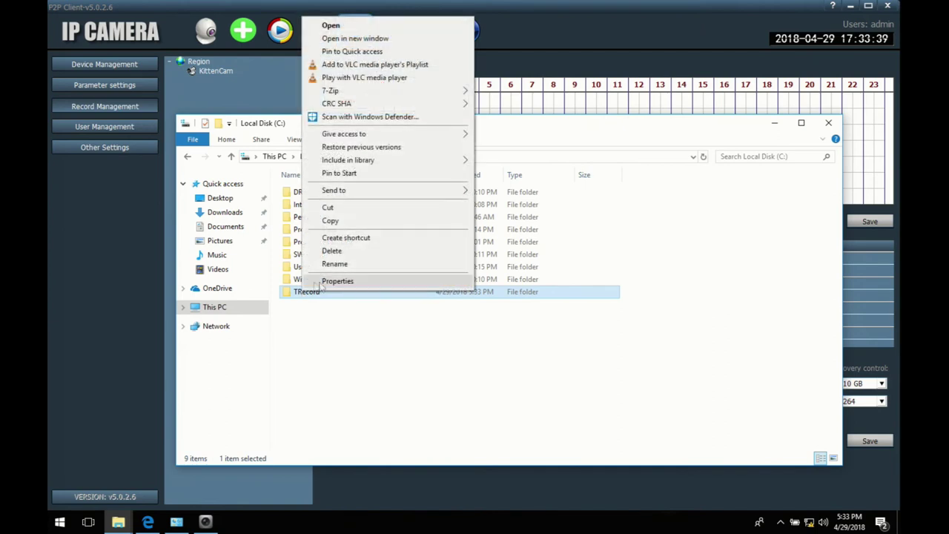
click(312, 282)
click(381, 247)
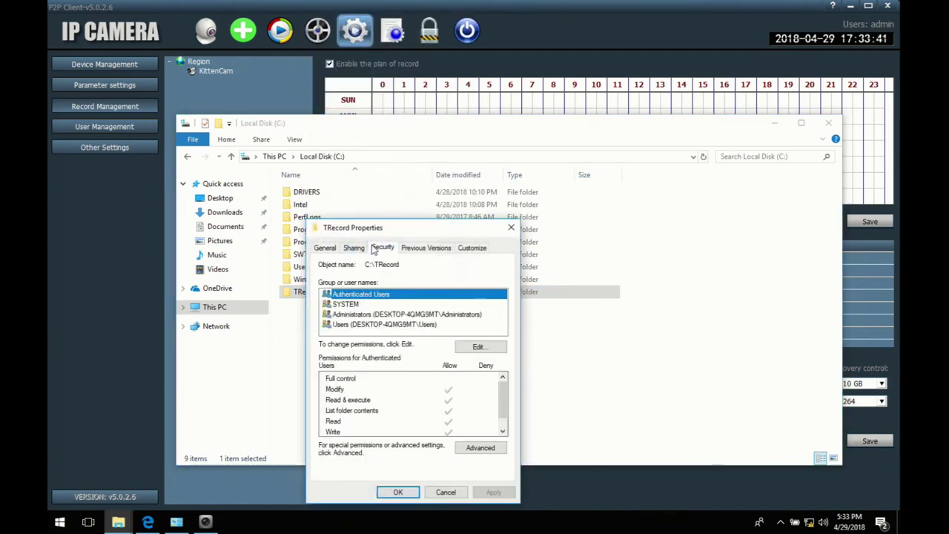
click(357, 326)
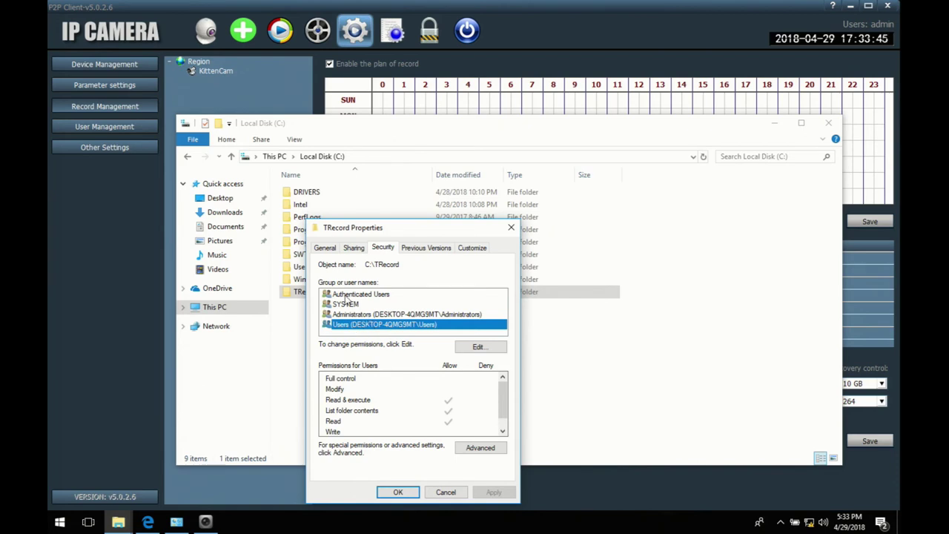
click(352, 316)
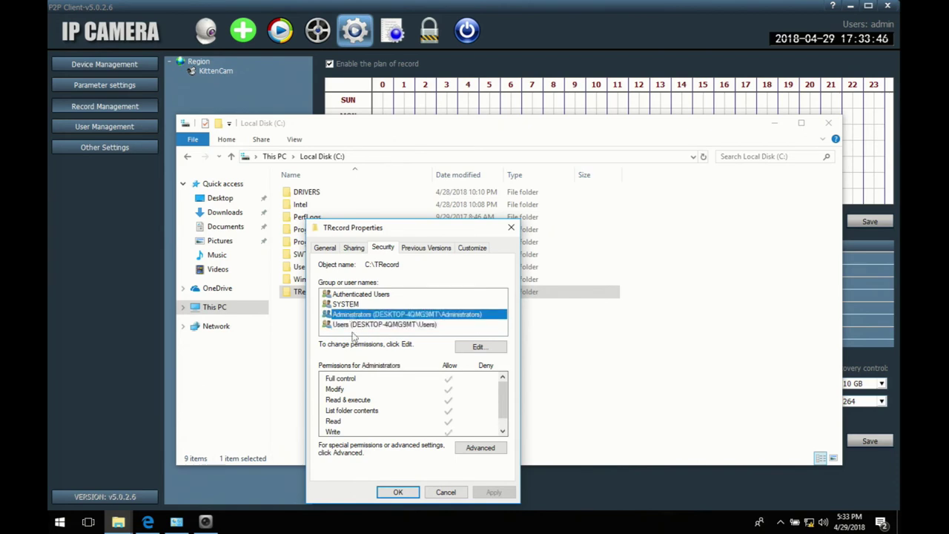
click(397, 492)
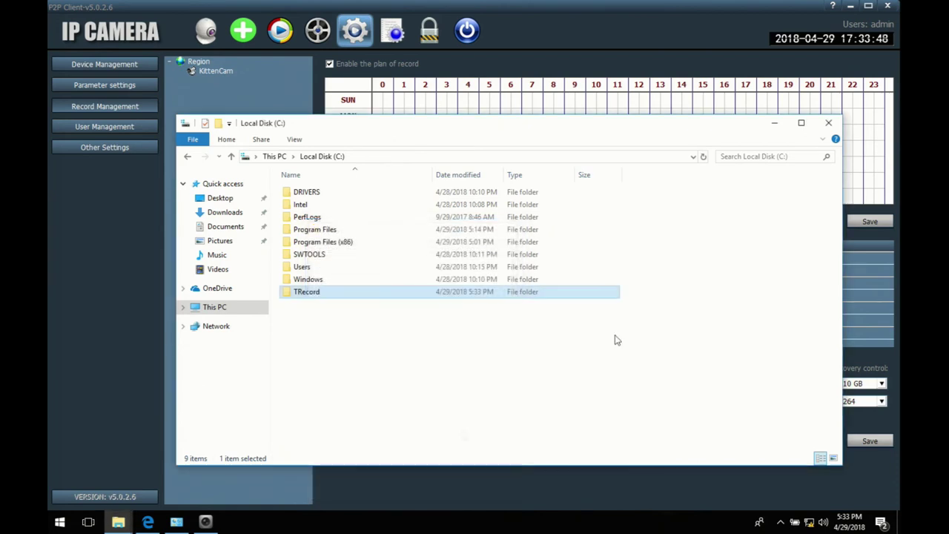
Step: Enable no-disk-space coverage and set the recording length to 30 minutes
click(828, 123)
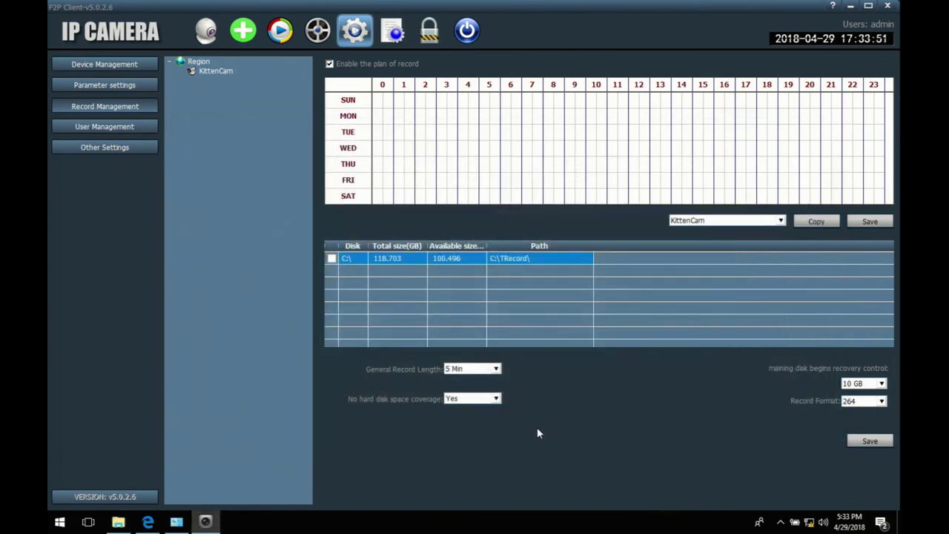
click(497, 399)
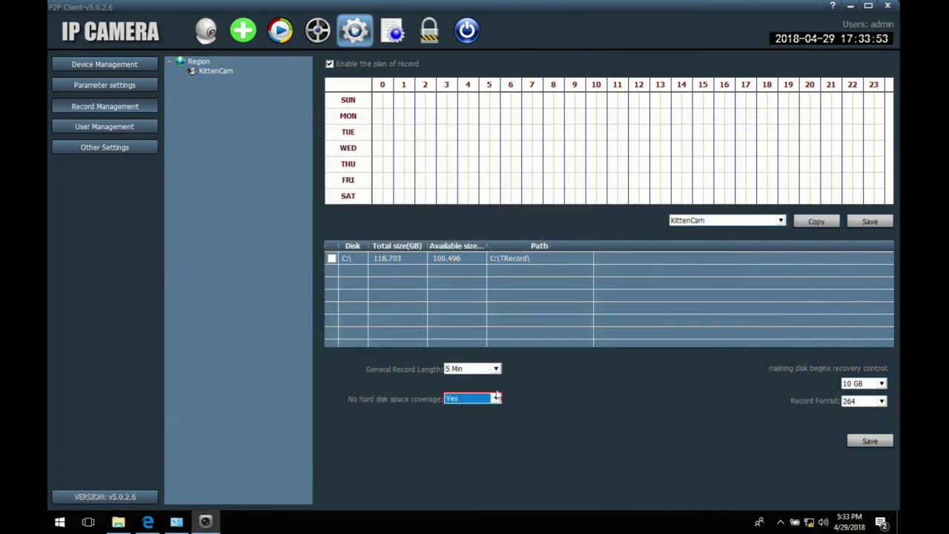
click(496, 369)
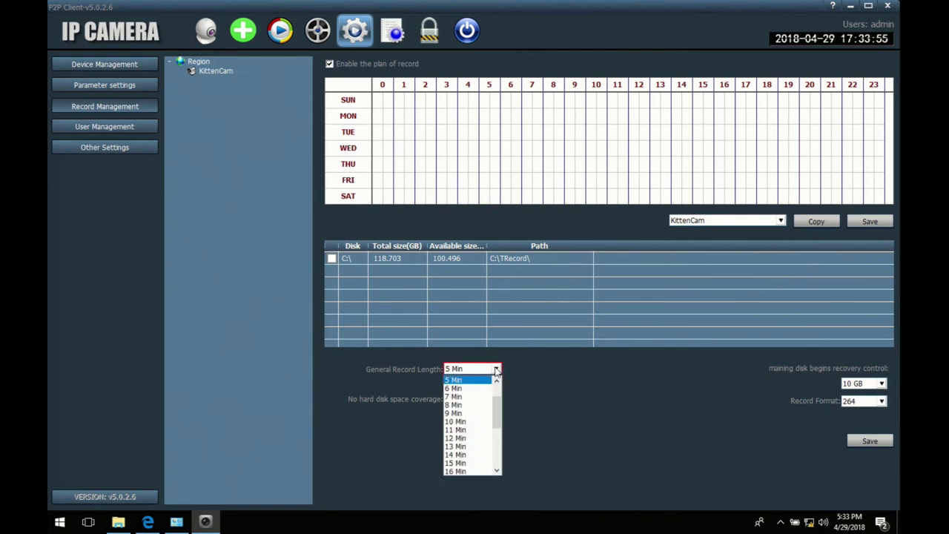
drag(498, 418, 498, 447)
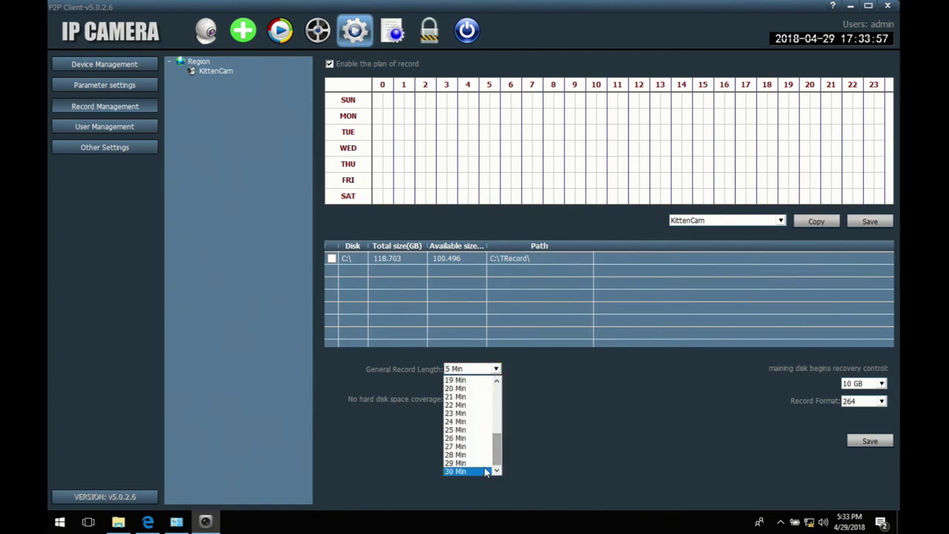
click(456, 470)
Step: Keep the 10 GB recovery threshold and 264 record format, and save the record settings
click(873, 387)
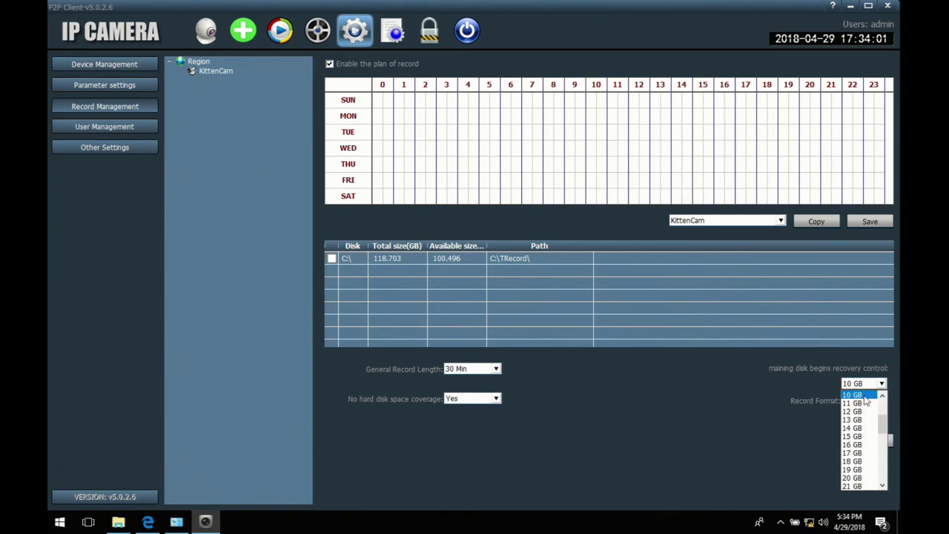
click(865, 398)
click(865, 405)
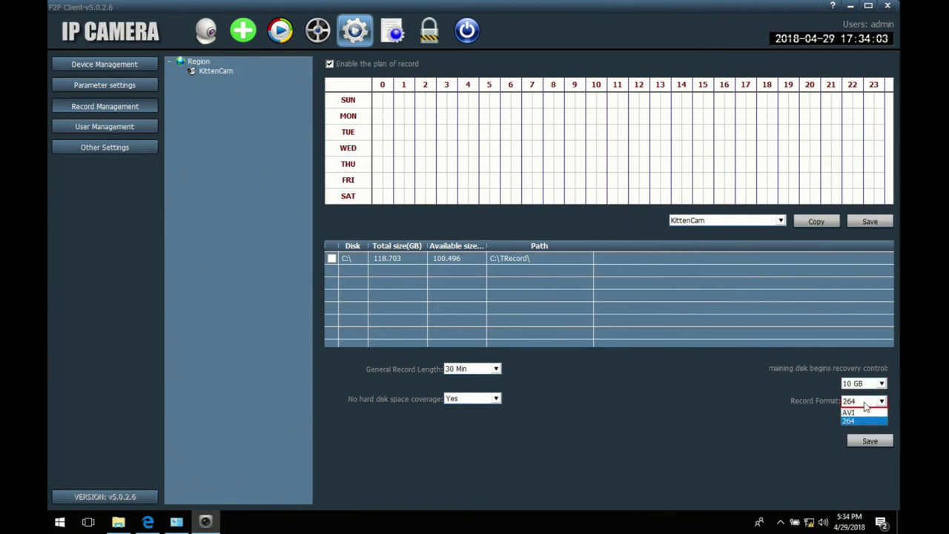
click(865, 405)
click(871, 443)
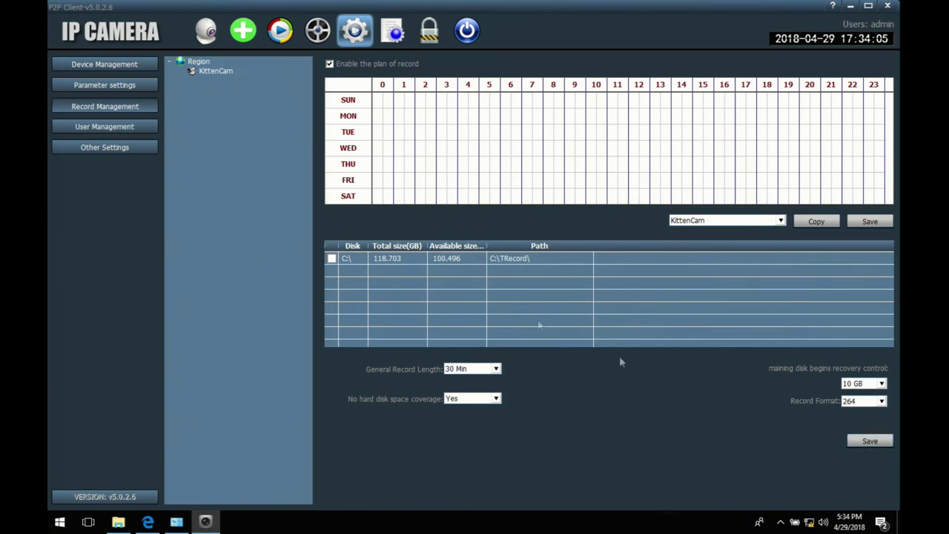
click(116, 127)
Step: Set the image capture path to the Desktop, enable run at boot, and dismiss the registration error
click(117, 146)
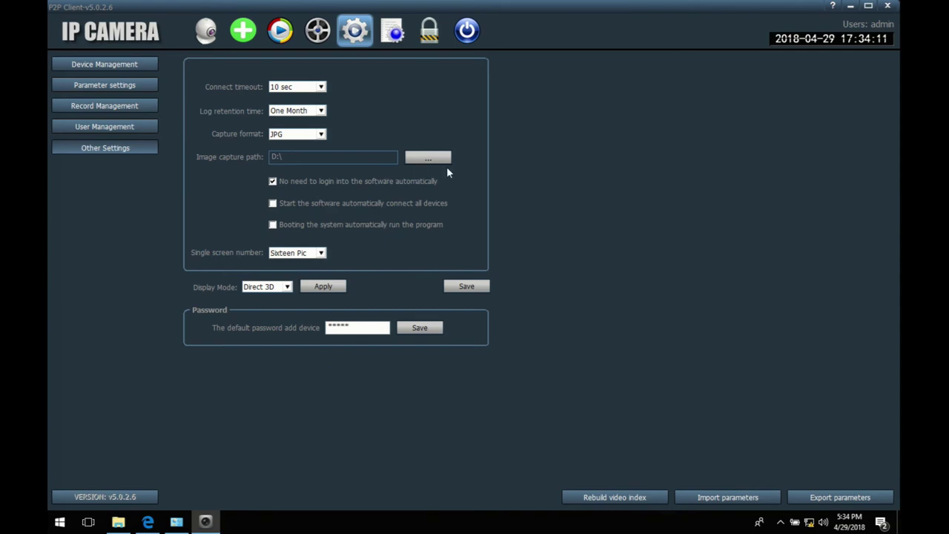
click(428, 157)
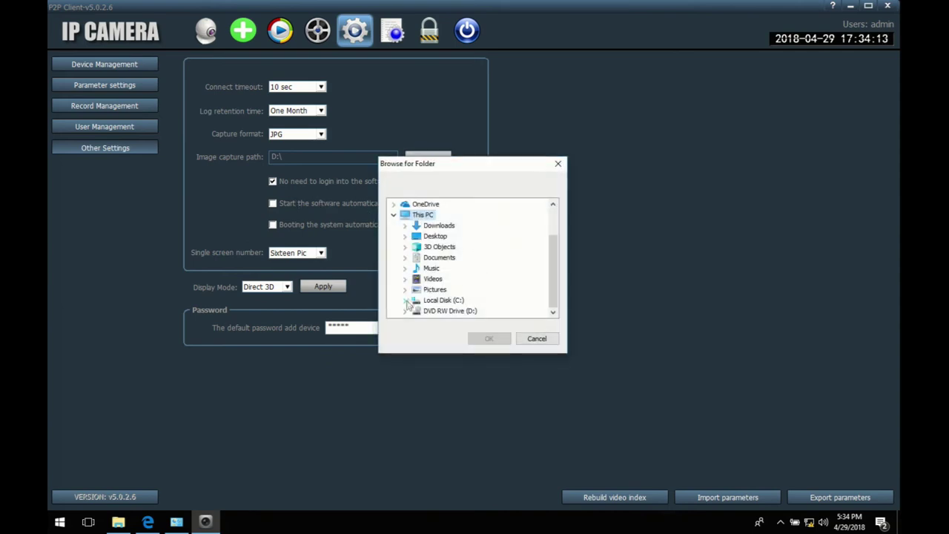
click(405, 300)
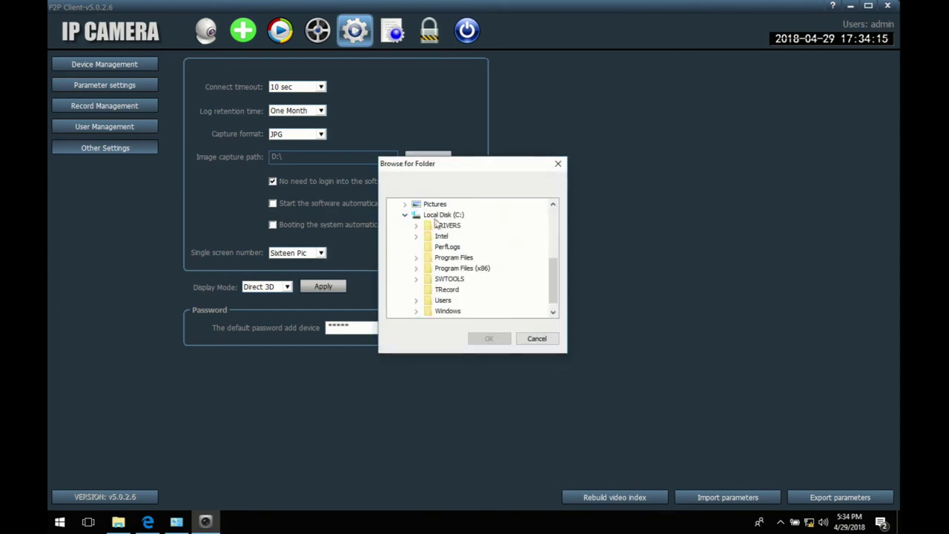
click(416, 300)
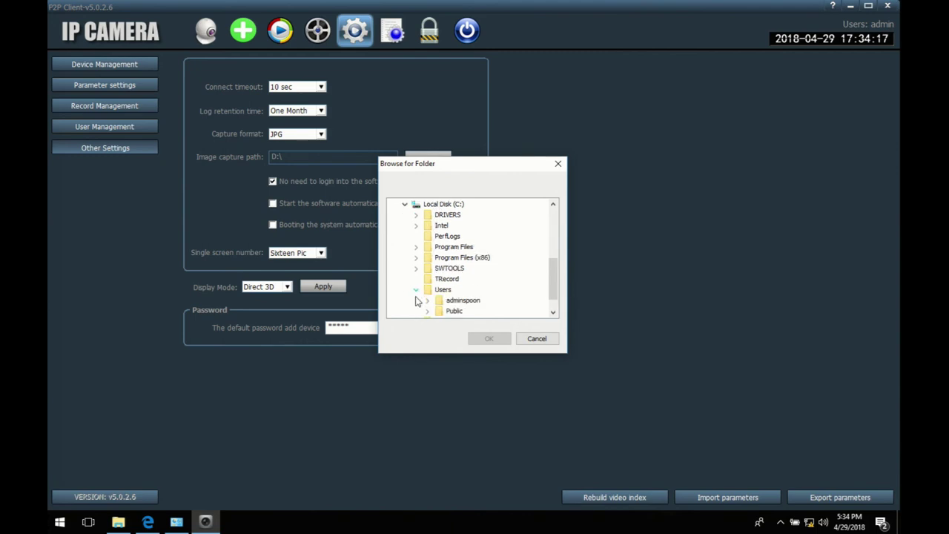
click(428, 299)
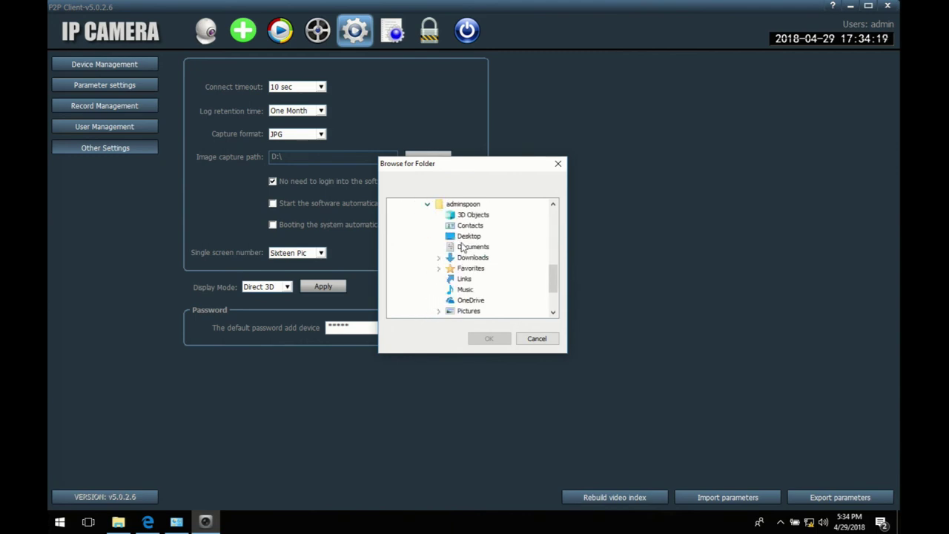
click(469, 236)
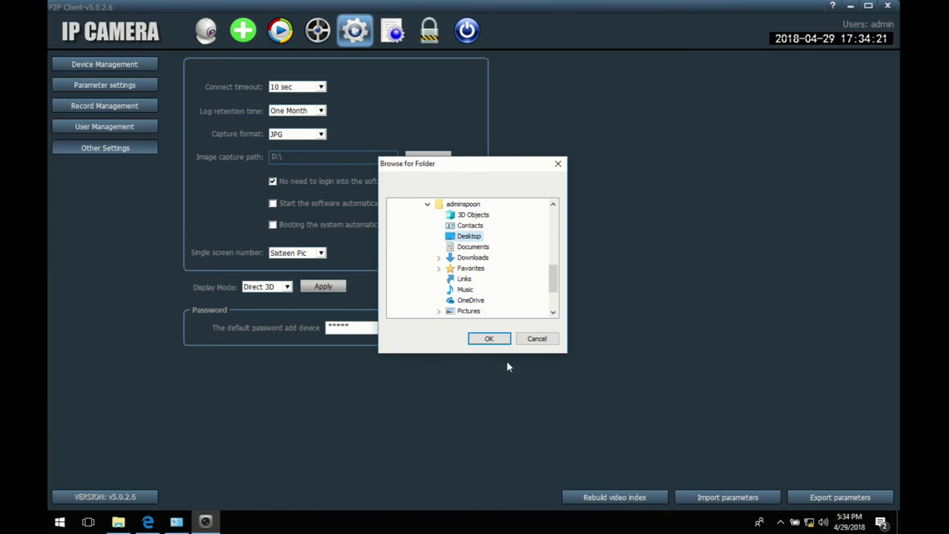
click(489, 338)
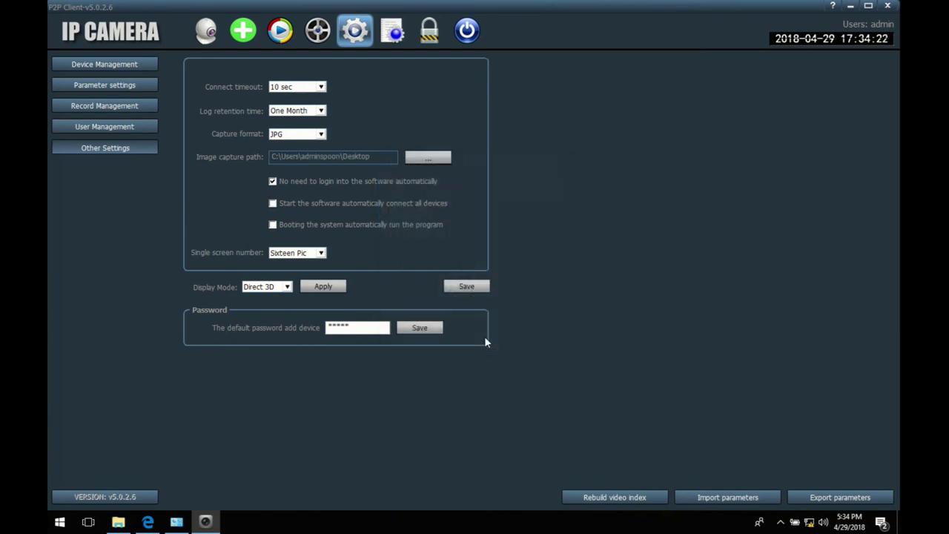
click(300, 227)
click(472, 273)
Step: Return to KittenCam's live view and take a Photo snapshot of the feed
click(205, 35)
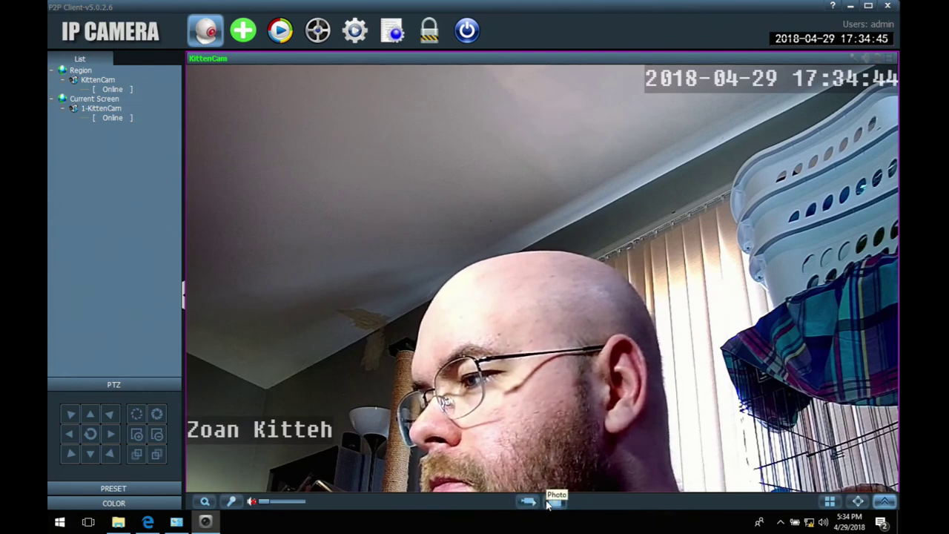
click(554, 502)
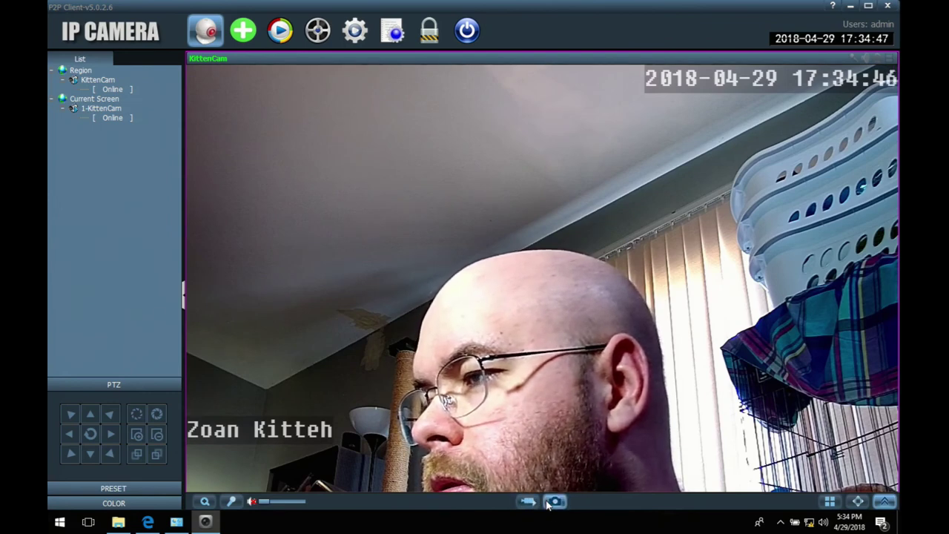
click(118, 522)
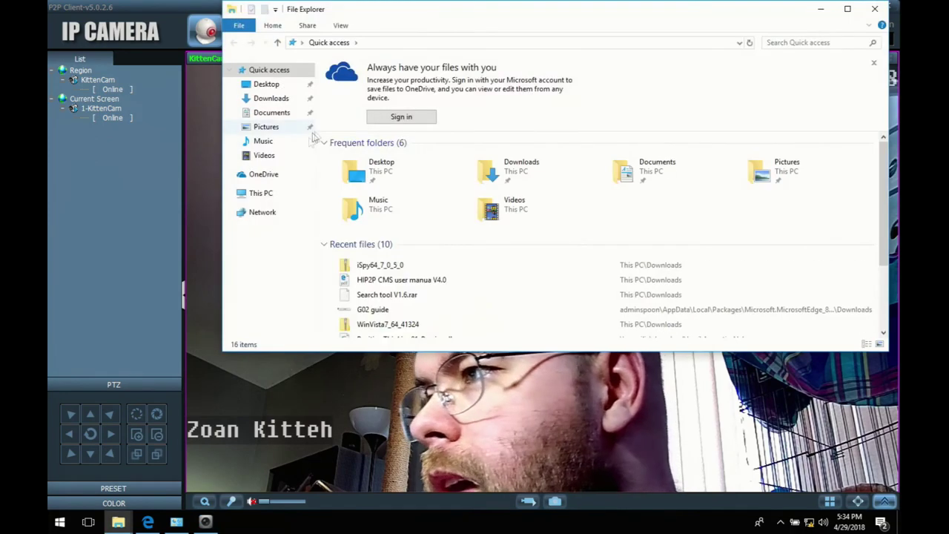
click(265, 193)
click(261, 89)
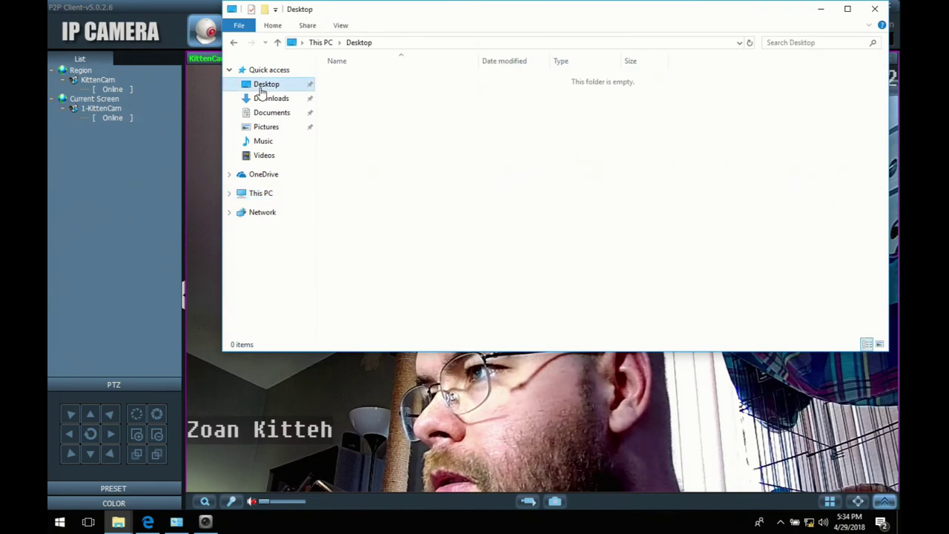
click(264, 195)
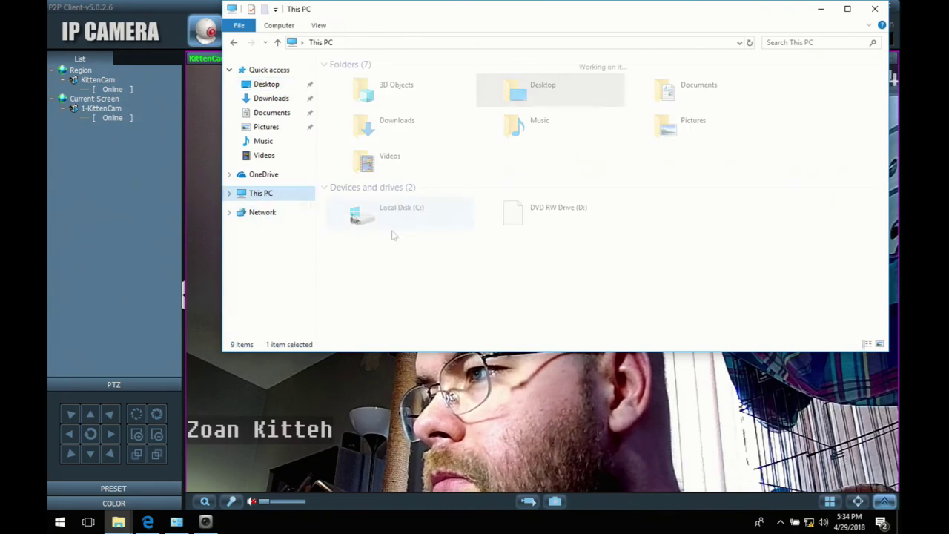
double_click(393, 205)
double_click(352, 155)
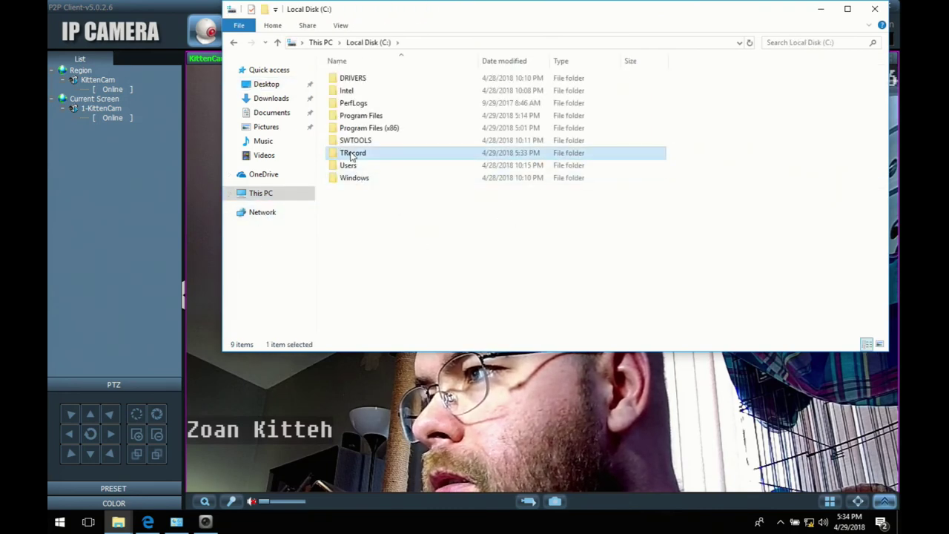
click(875, 9)
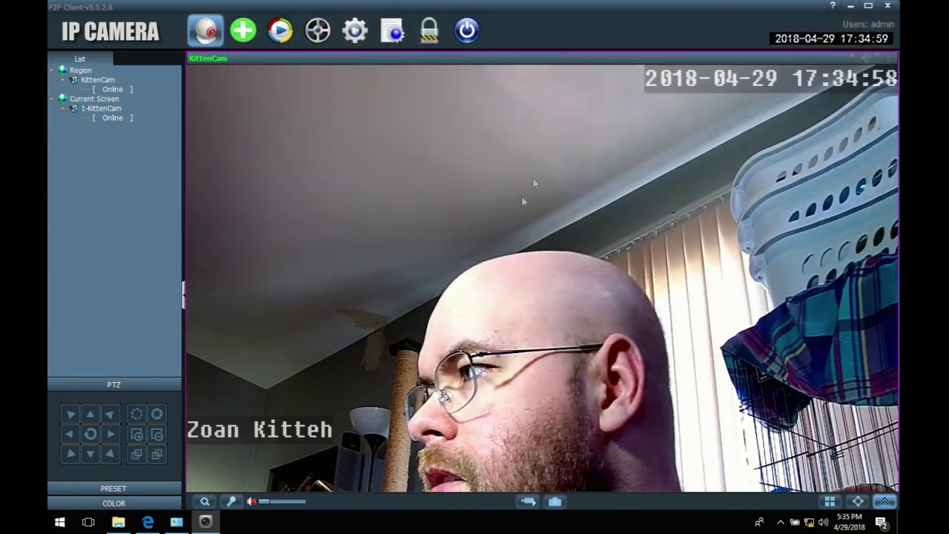
Step: Open PC Record Management from the camera settings and untick Enable the plan of record
click(353, 34)
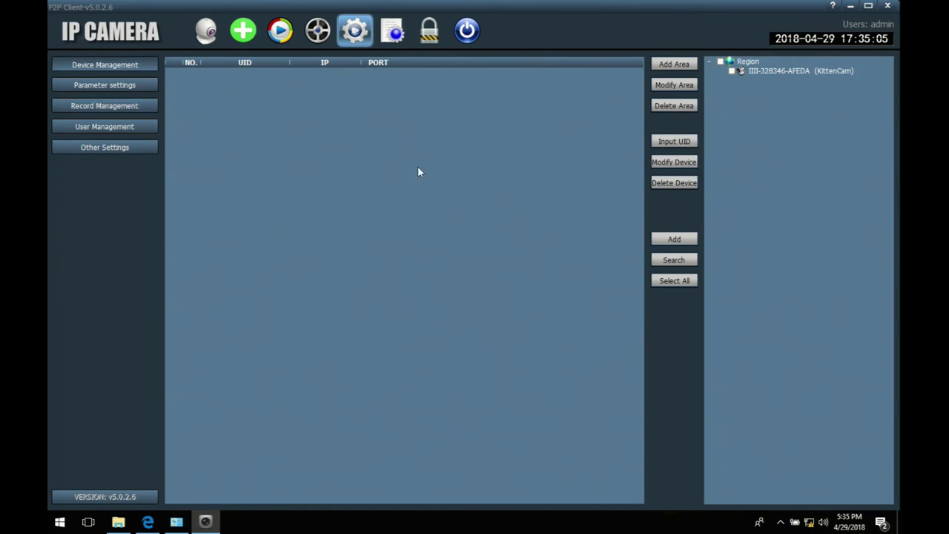
click(96, 86)
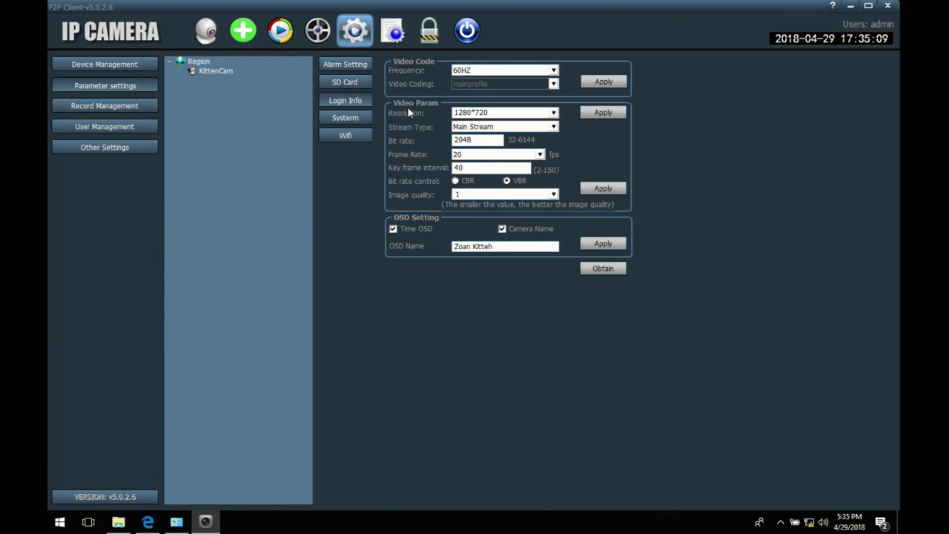
click(341, 83)
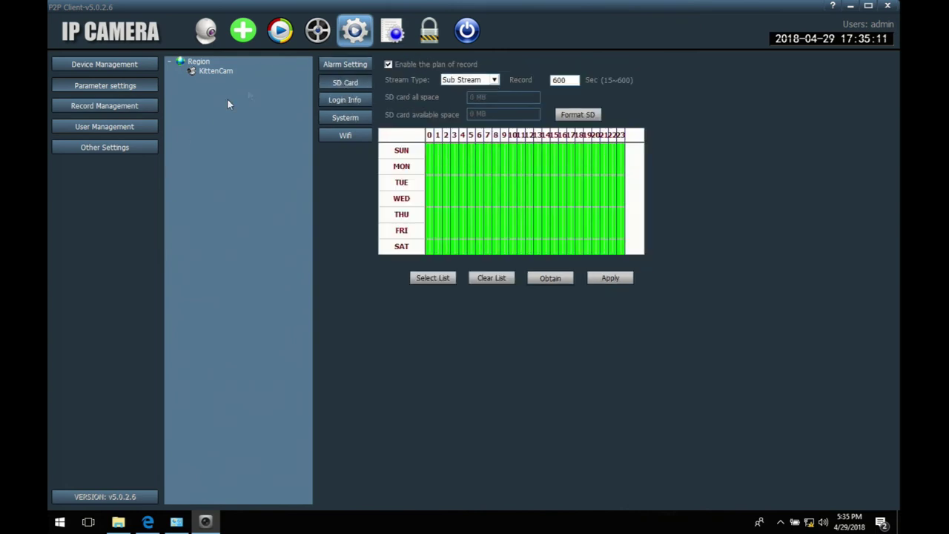
click(93, 108)
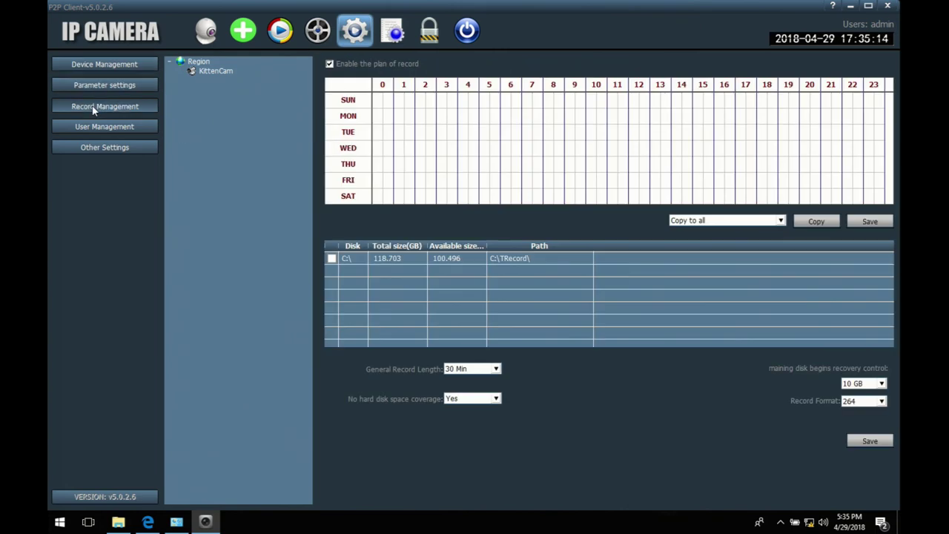
click(330, 64)
Step: Copy the schedule to KittenCam, dismiss the choose-channels message, and try marking a Monday hour
click(716, 221)
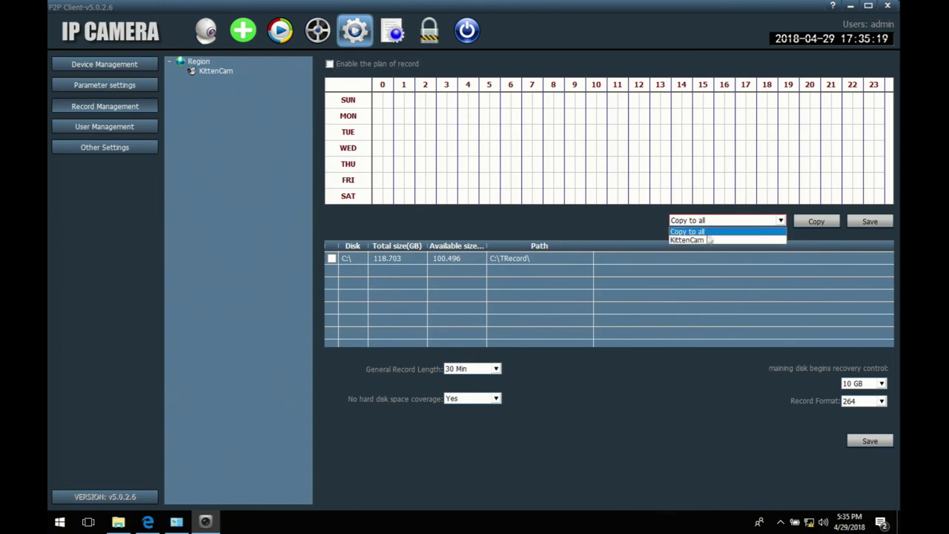
click(706, 239)
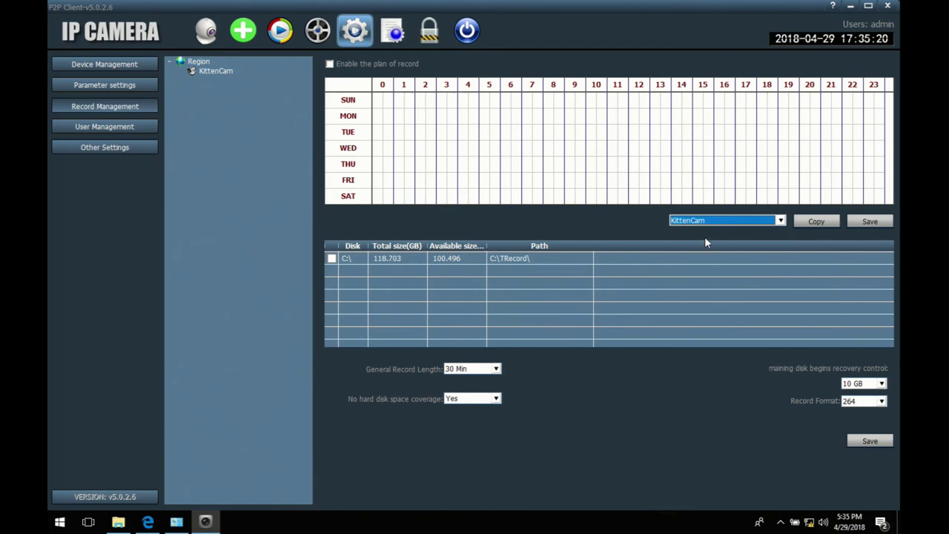
click(813, 222)
click(450, 270)
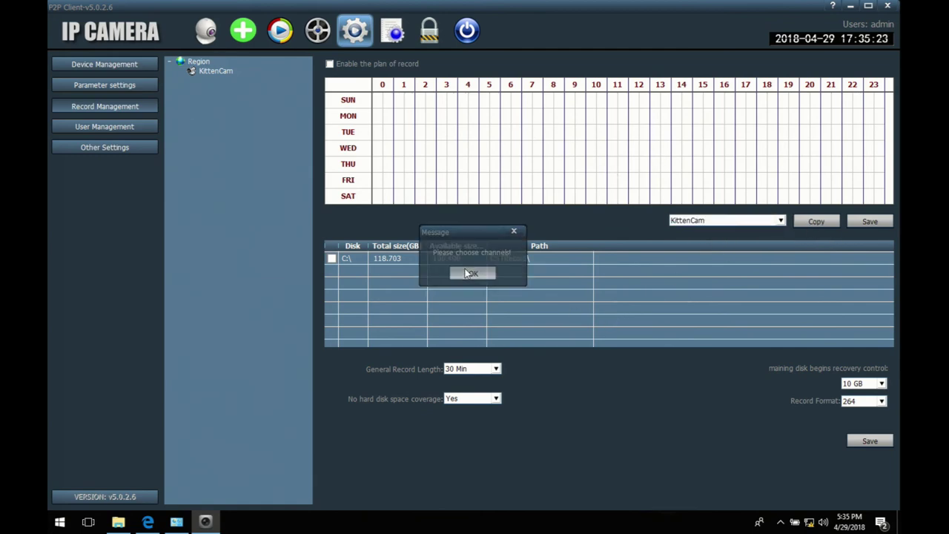
click(400, 123)
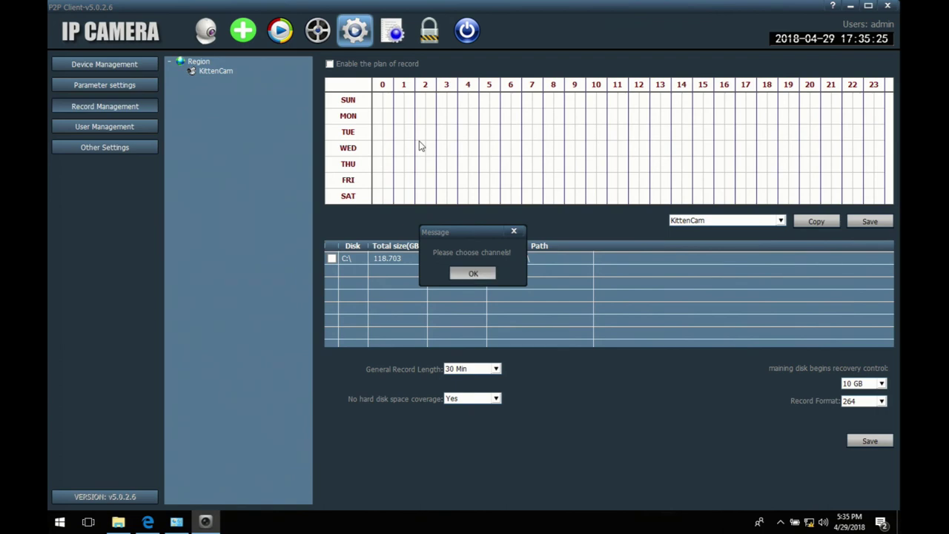
Step: Dismiss the channel warnings and test marking and clearing early-hour cells on the weekly grid
key(Return)
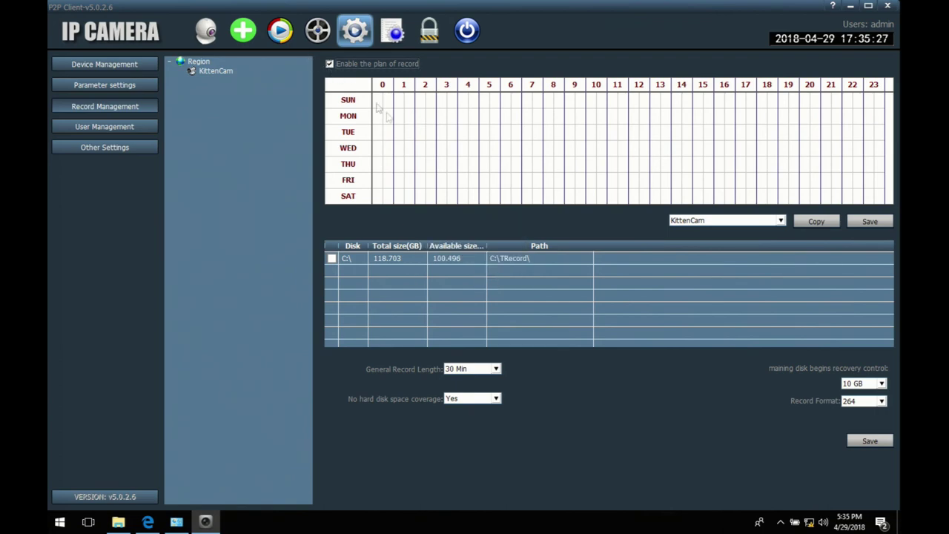
click(428, 148)
key(Return)
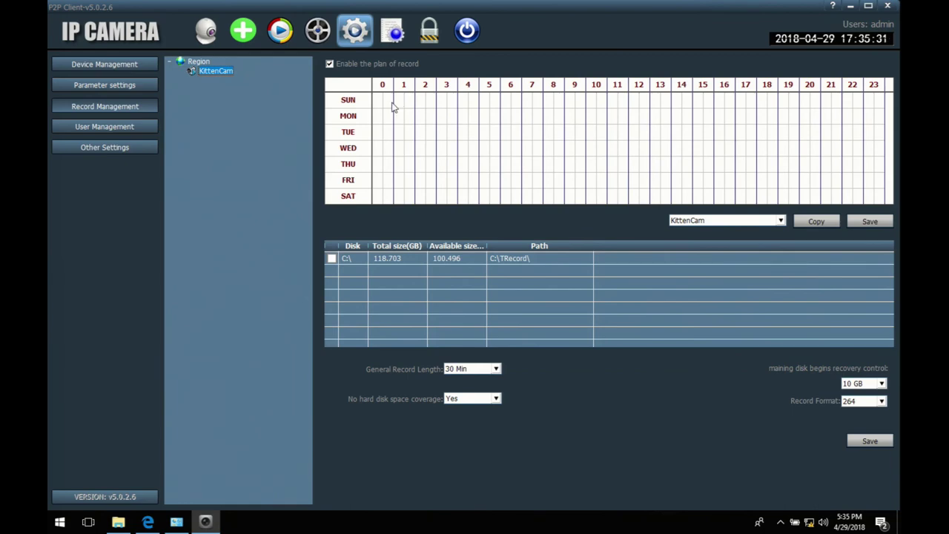
drag(393, 106, 404, 139)
drag(393, 103, 401, 135)
drag(378, 103, 531, 156)
Step: Mark every hour Sunday through Saturday for recording and save the schedule
drag(378, 105, 880, 196)
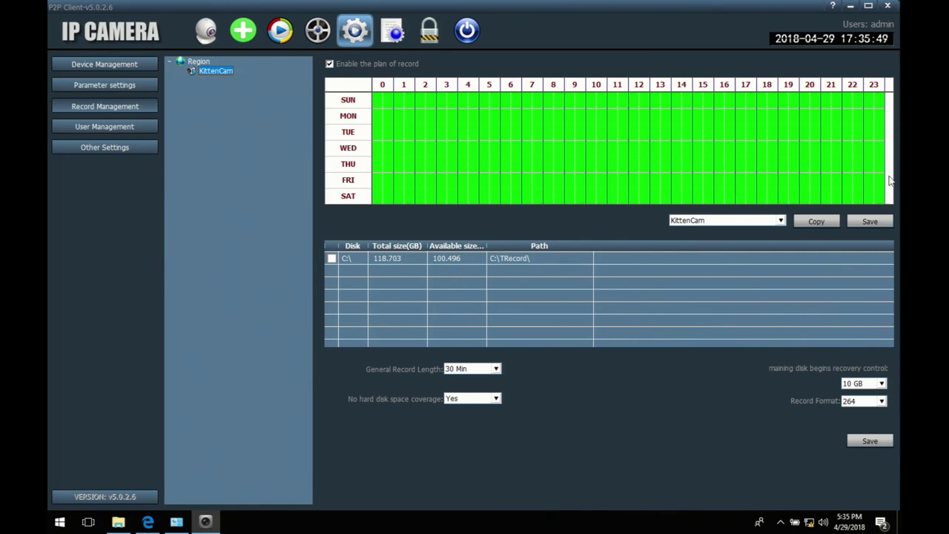
click(884, 221)
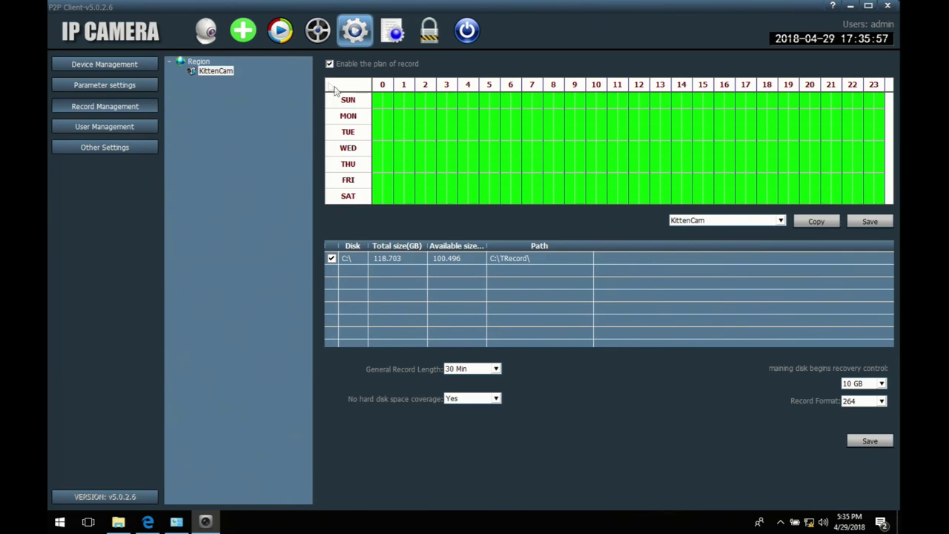
click(200, 34)
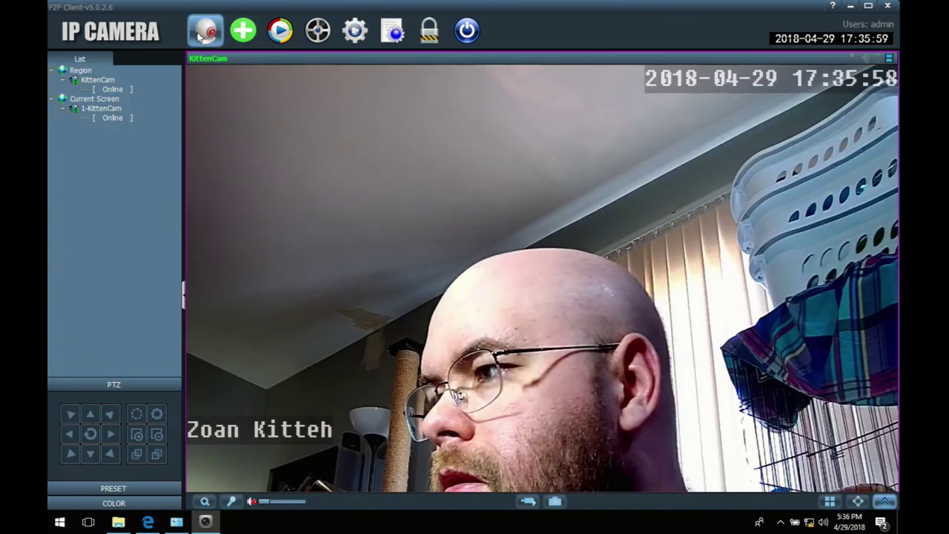
Step: Record a short manual test clip of KittenCam with the event log shown below the video
click(526, 502)
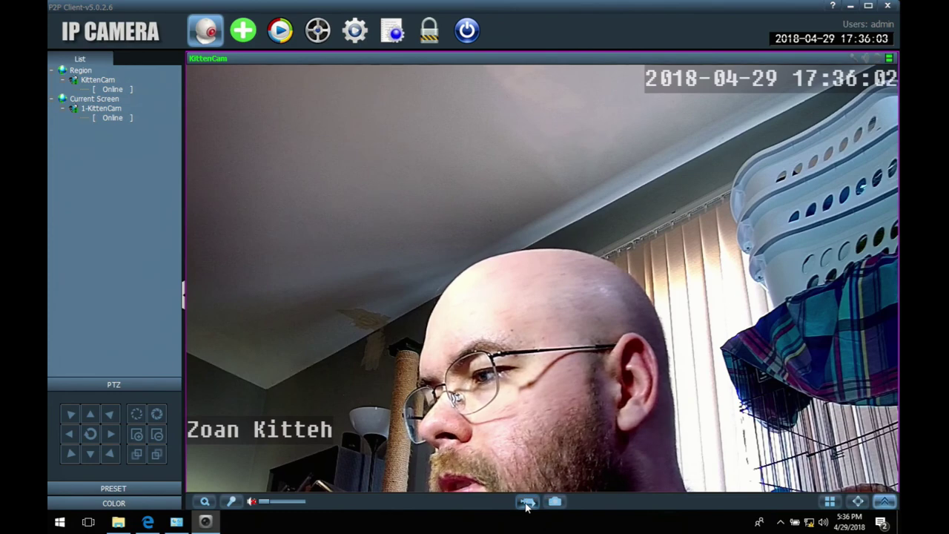
click(892, 503)
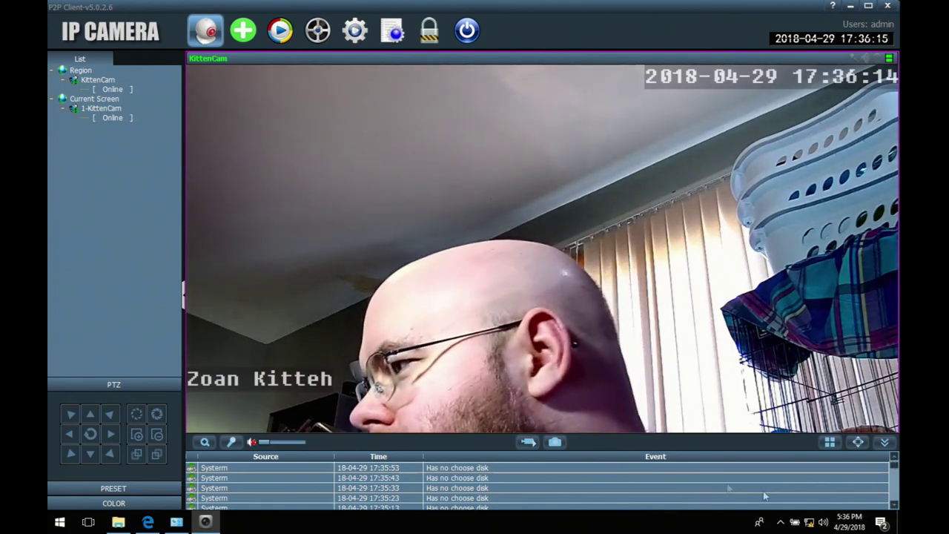
click(528, 443)
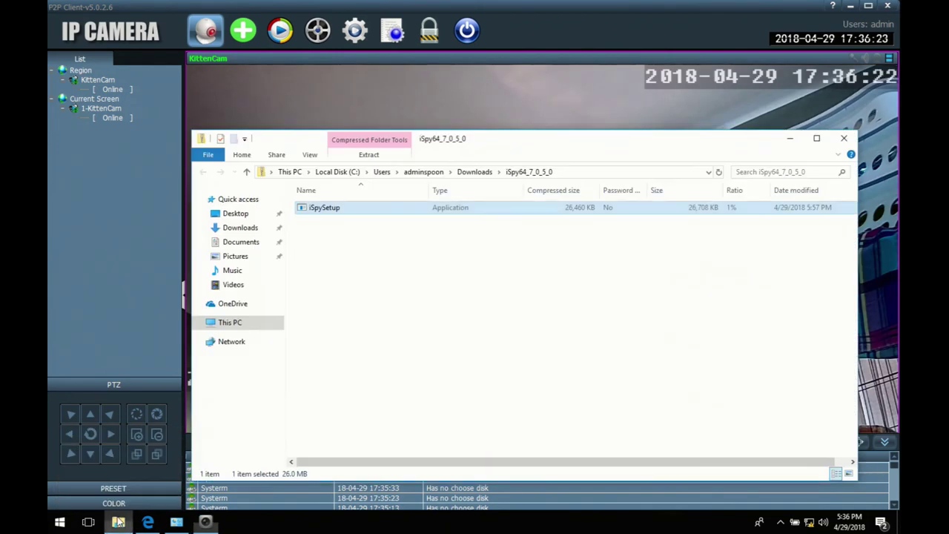
Step: Browse to C:\TRecord\2018_04_29 and select the recording N180429_173603_173617
click(118, 522)
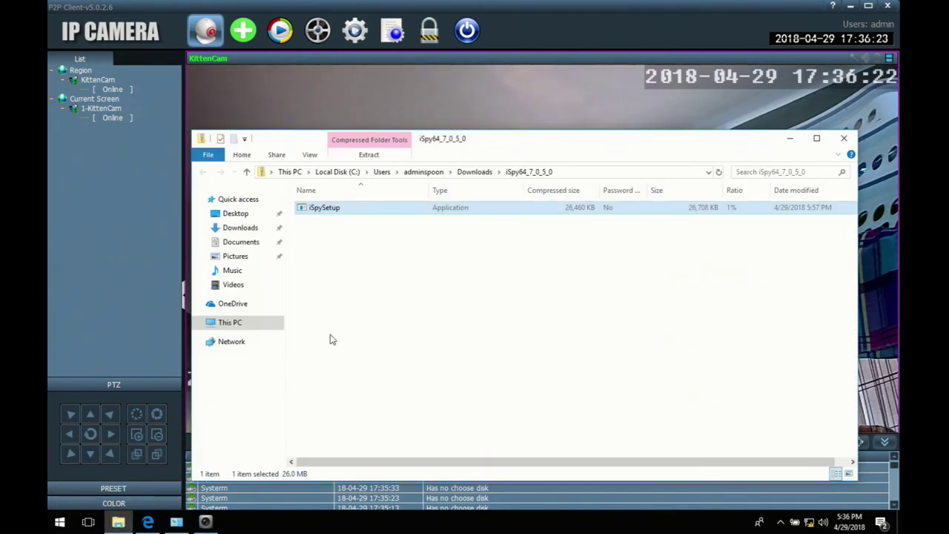
click(237, 324)
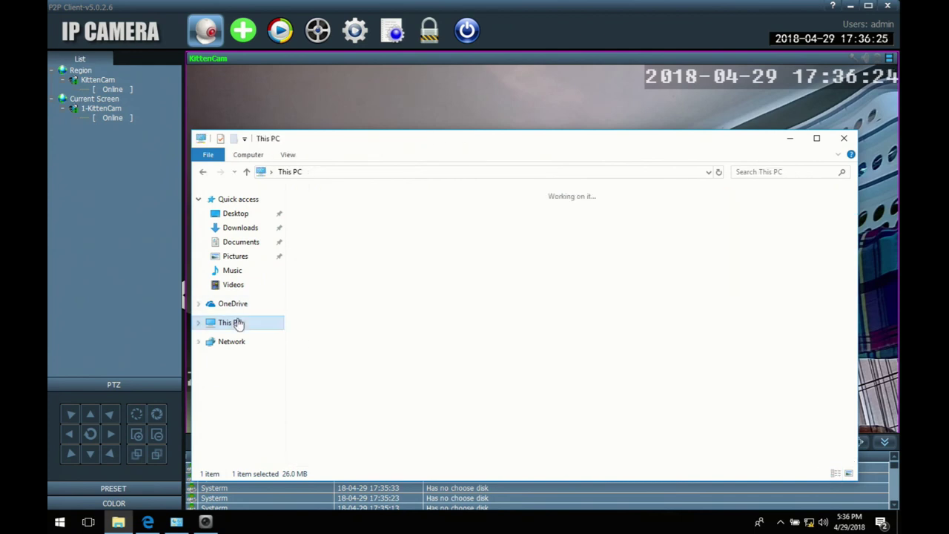
click(393, 335)
double_click(383, 346)
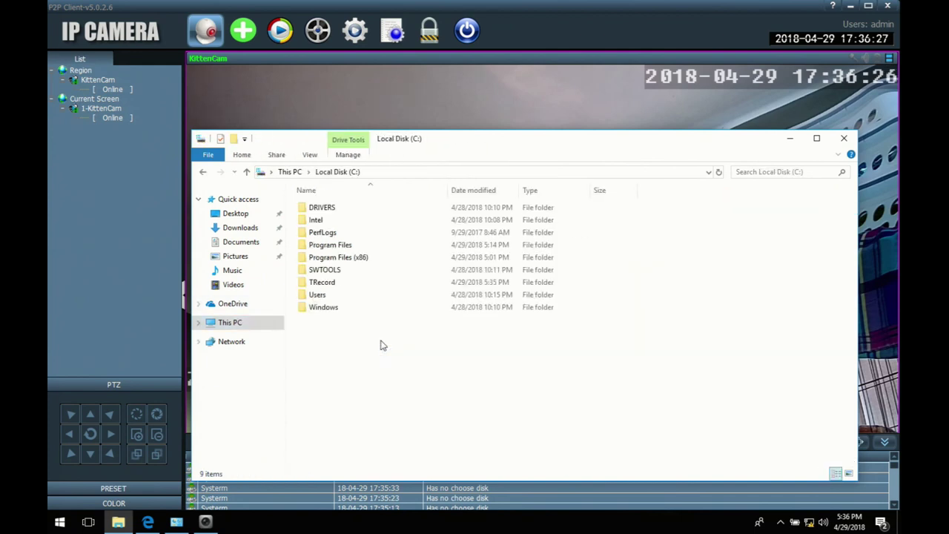
double_click(323, 282)
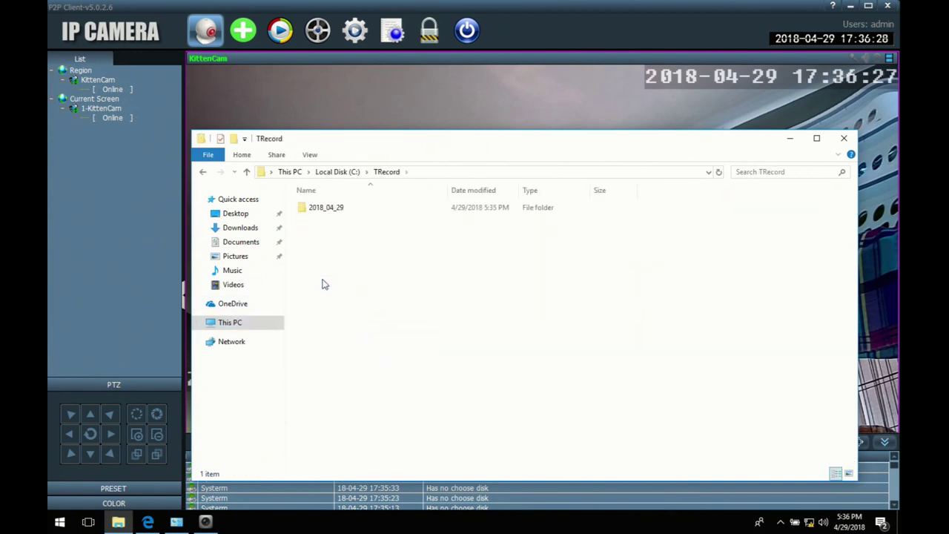
double_click(341, 211)
double_click(342, 212)
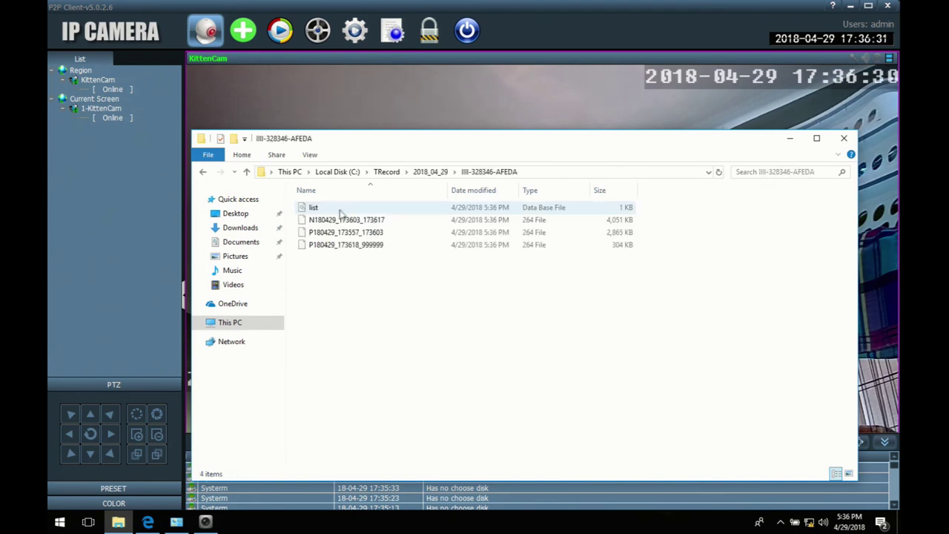
click(338, 220)
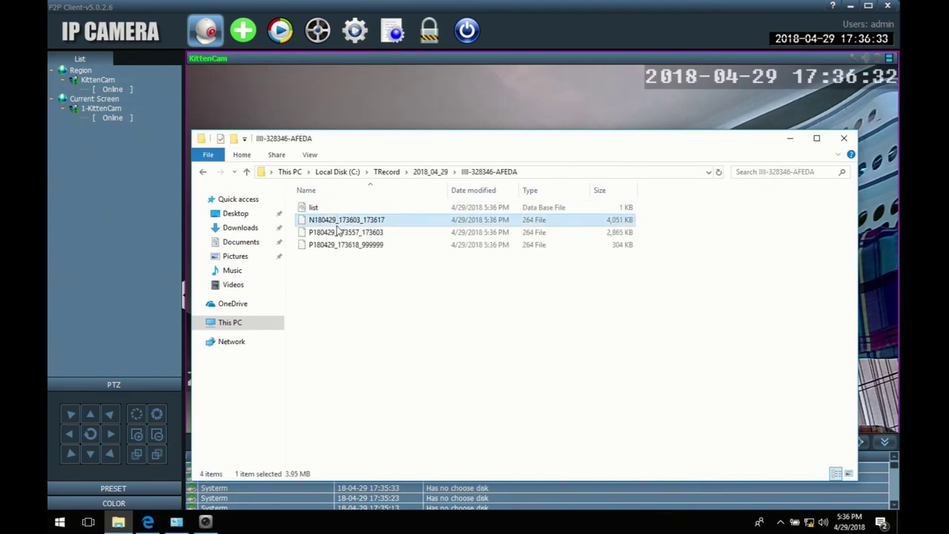
Step: Open the .264 recording with VLC media player, always using it for .264 files
right_click(338, 232)
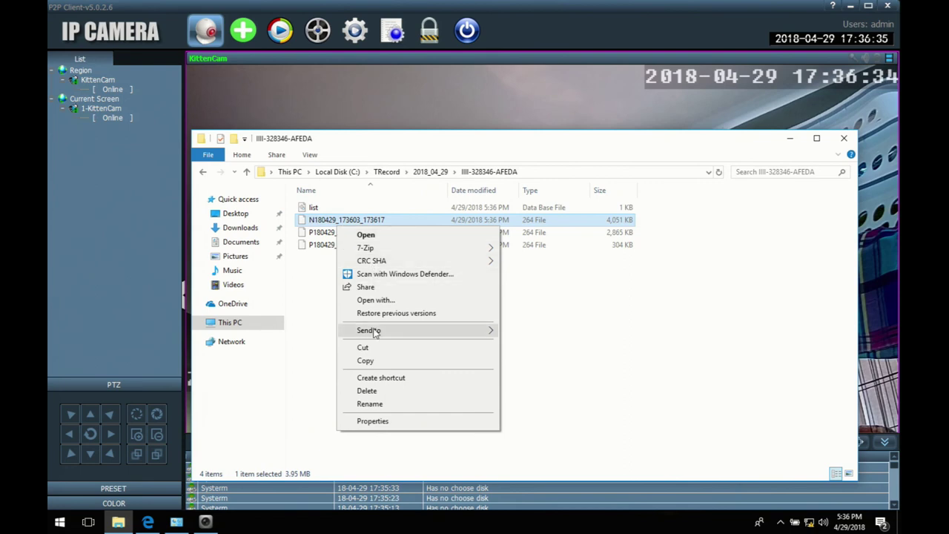
click(373, 302)
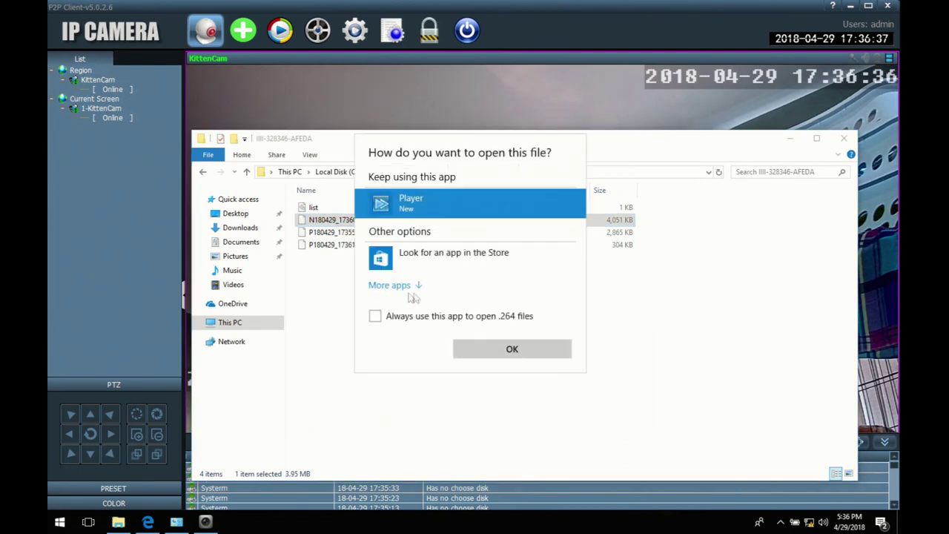
click(405, 324)
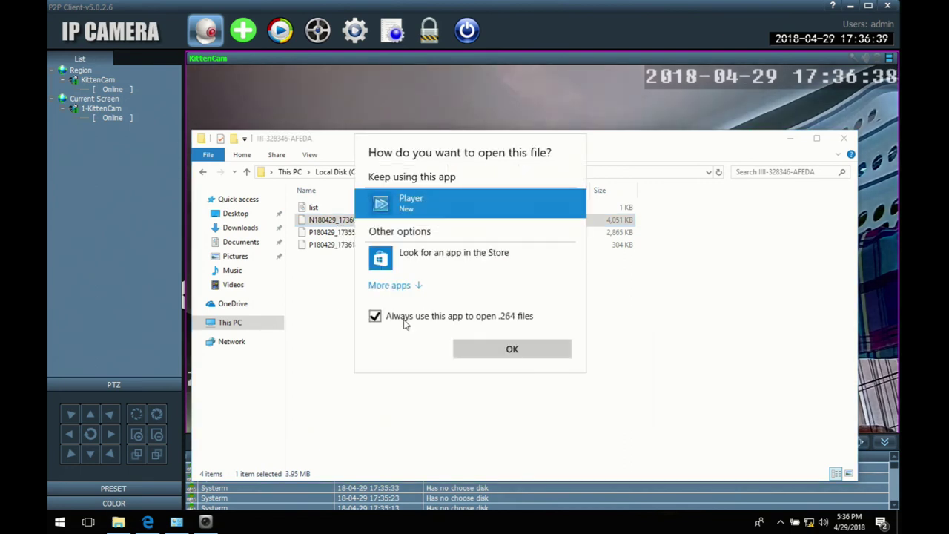
click(393, 285)
scroll(399, 313, down, 1)
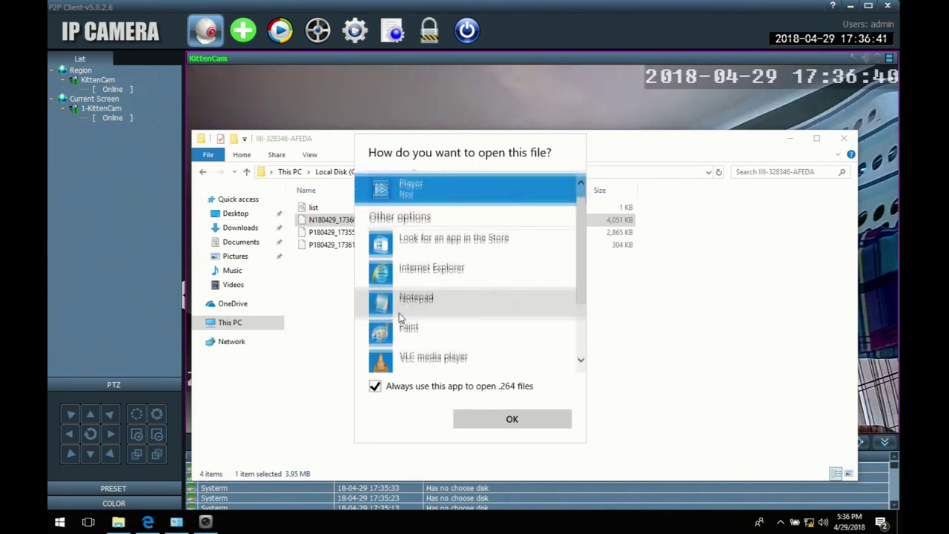
click(401, 343)
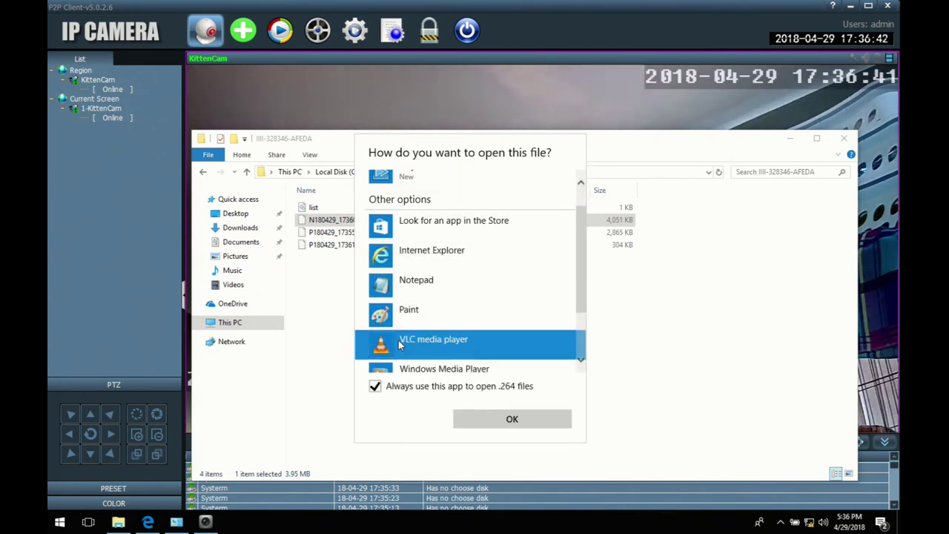
click(521, 418)
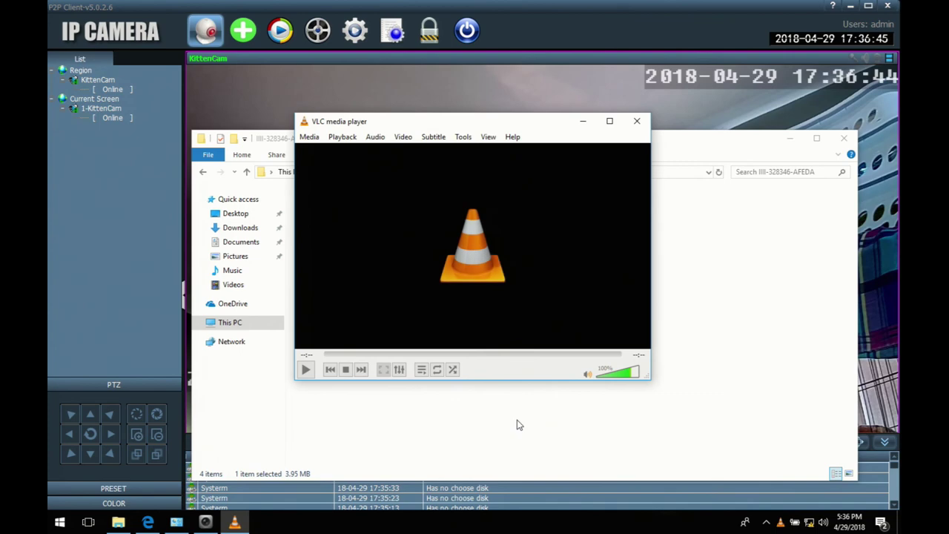
click(636, 124)
Step: Try the recording, then browse VLC's Open File dialog to C:\TRecord\2018_04_29\III-328346-AFEDA
double_click(367, 245)
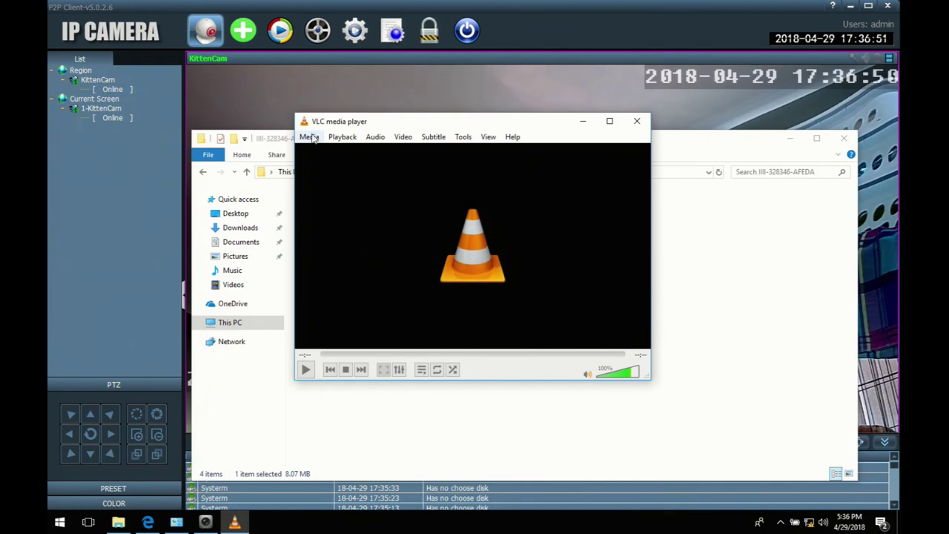
click(311, 137)
click(326, 152)
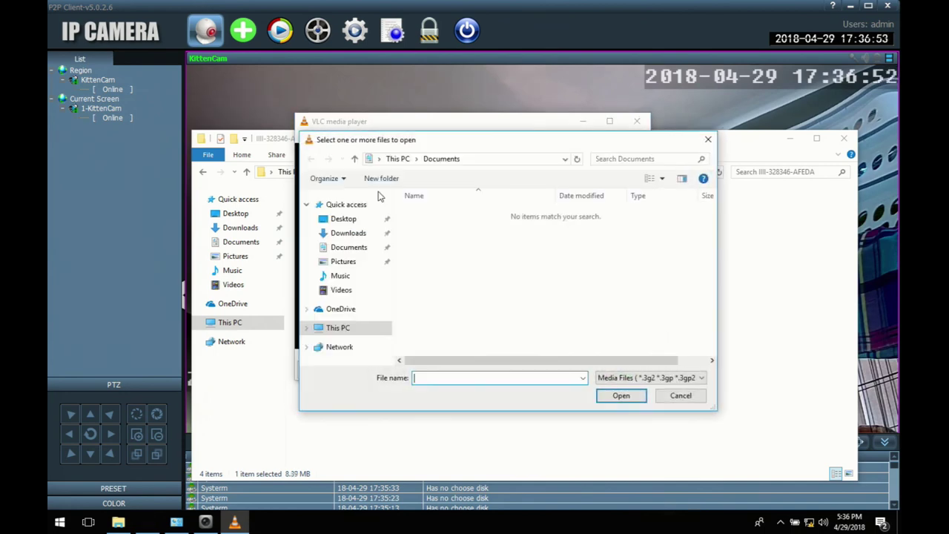
click(341, 331)
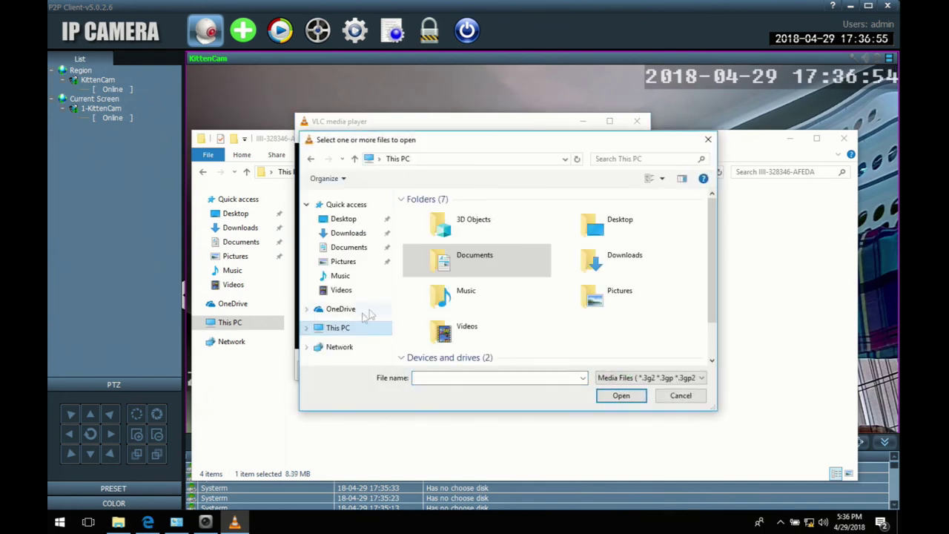
scroll(508, 334, down, 2)
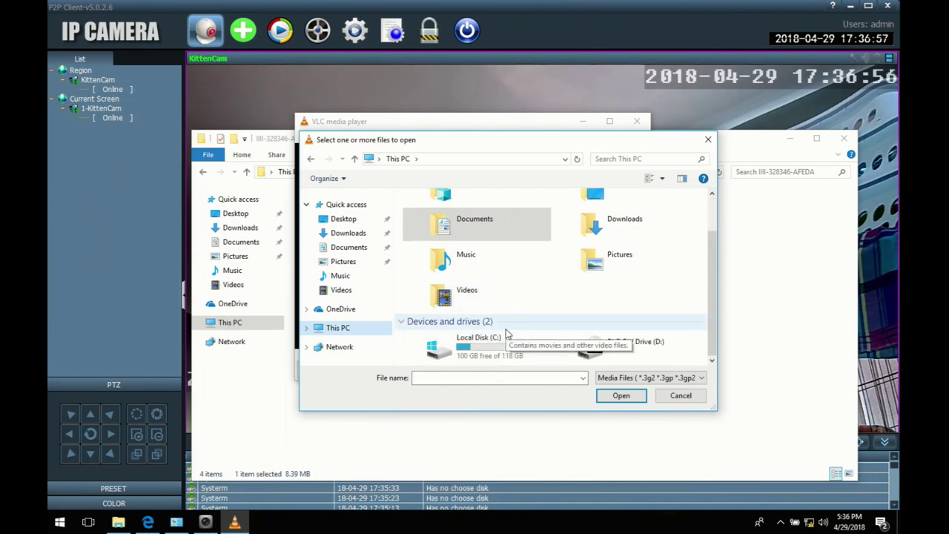
double_click(475, 336)
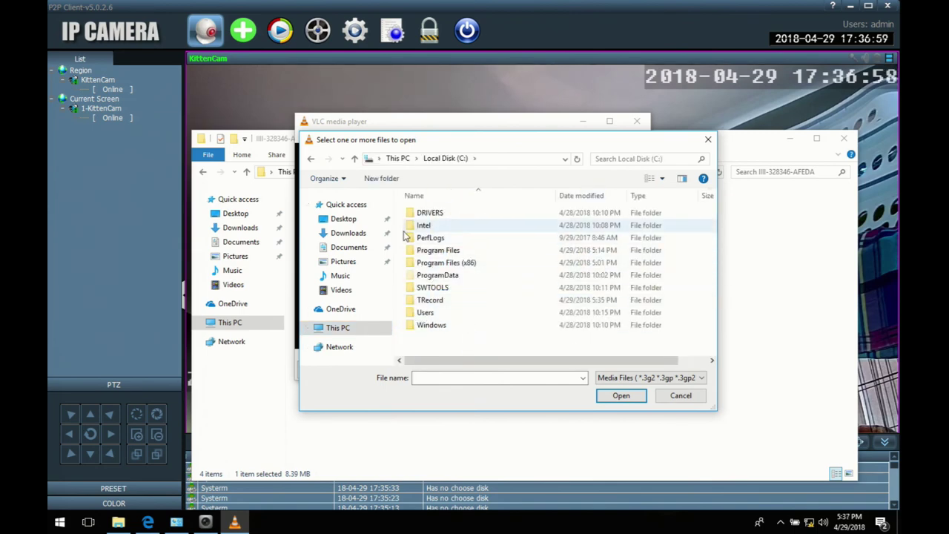
double_click(441, 301)
double_click(434, 215)
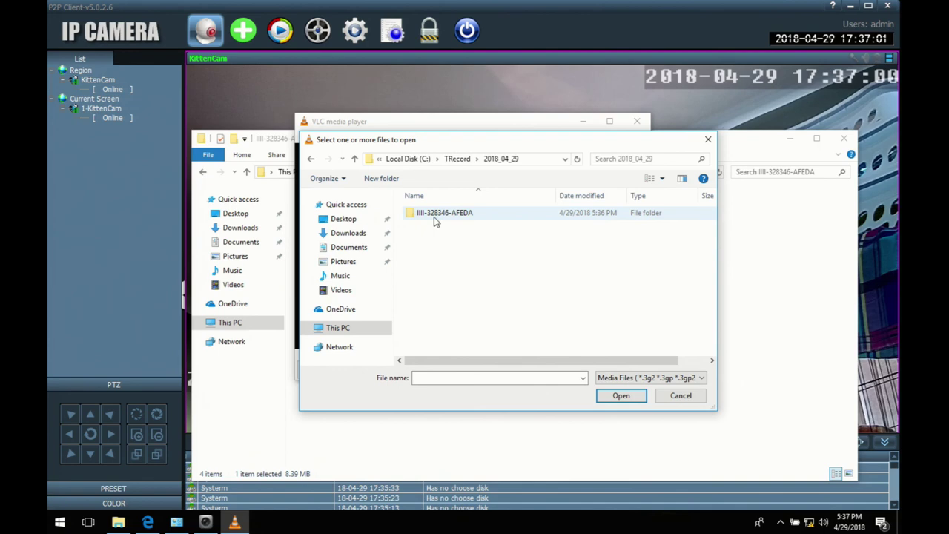
double_click(433, 216)
Step: Show all files with a * filter, open P180429_173618_999999 in VLC, and close VLC
click(457, 379)
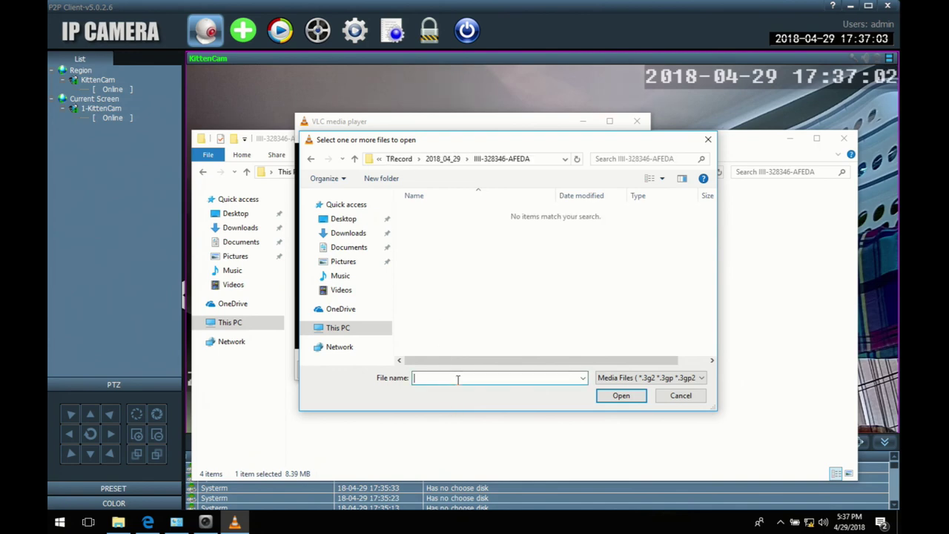
text(*)
key(Return)
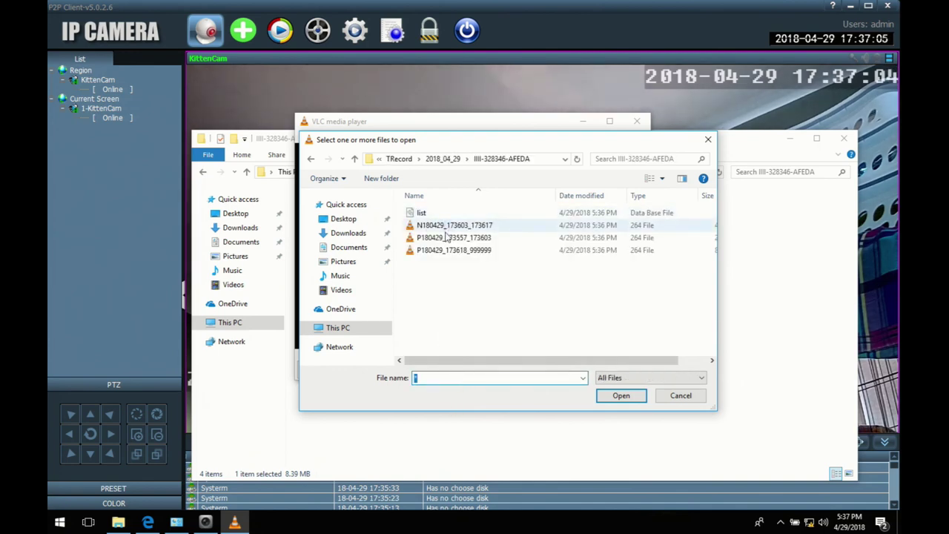
drag(509, 365, 595, 375)
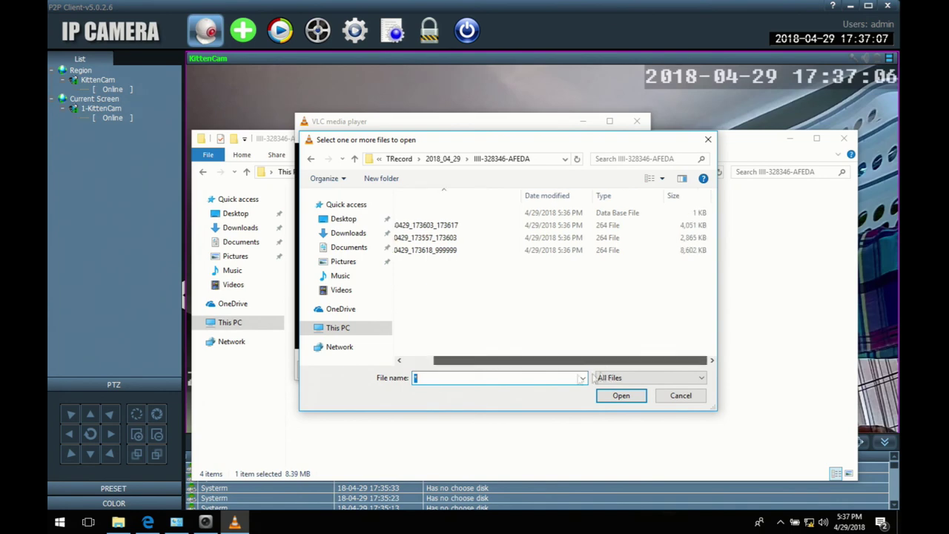
double_click(448, 257)
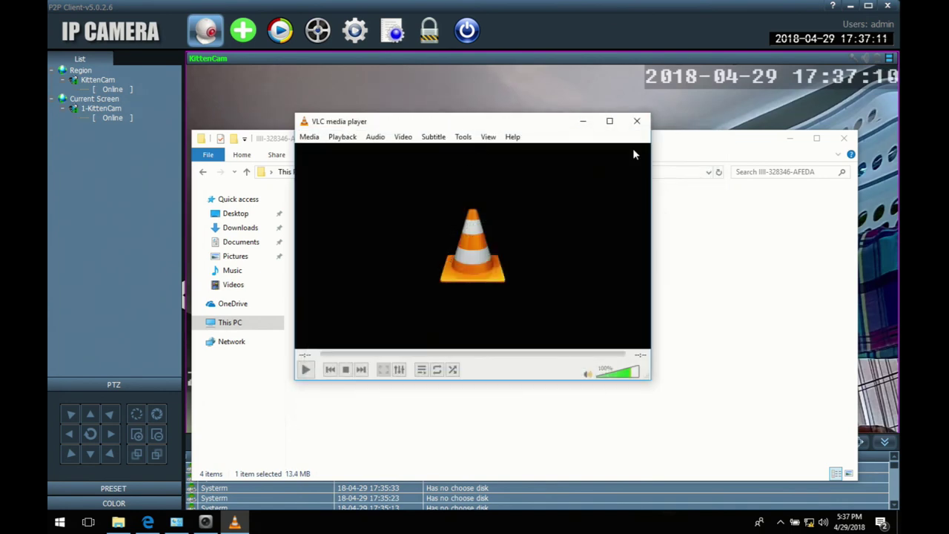
click(636, 121)
Step: Play P180429_173618_999999 in HiP2P Player with the volume raised to full, then close the player
right_click(367, 252)
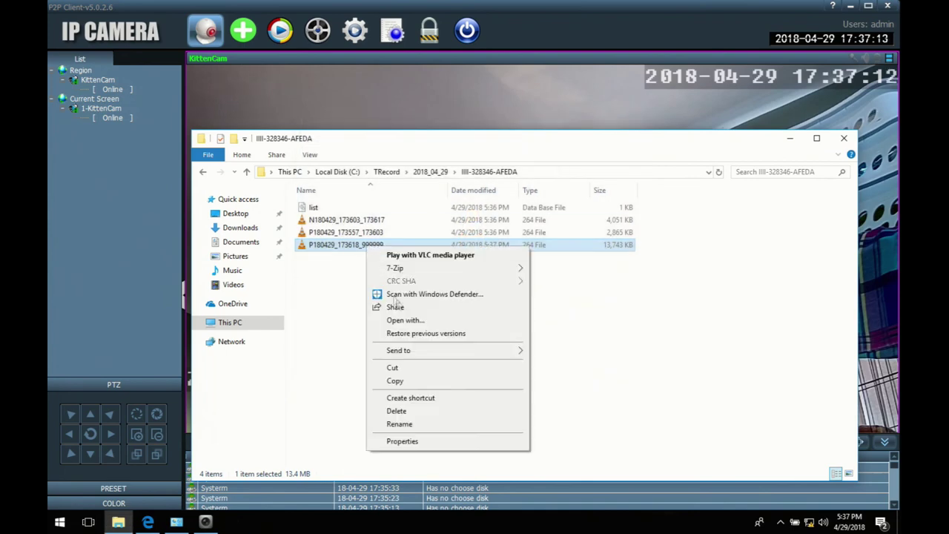
click(417, 321)
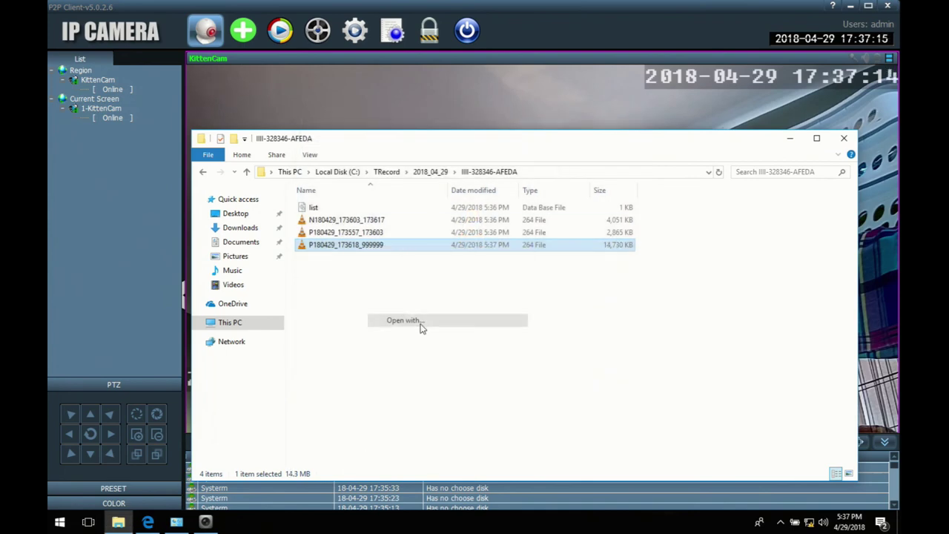
click(390, 259)
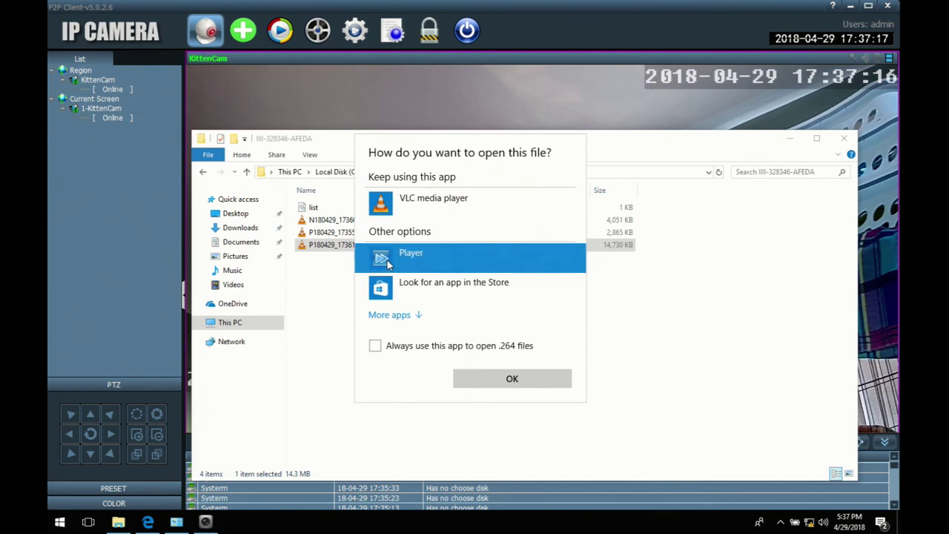
click(516, 378)
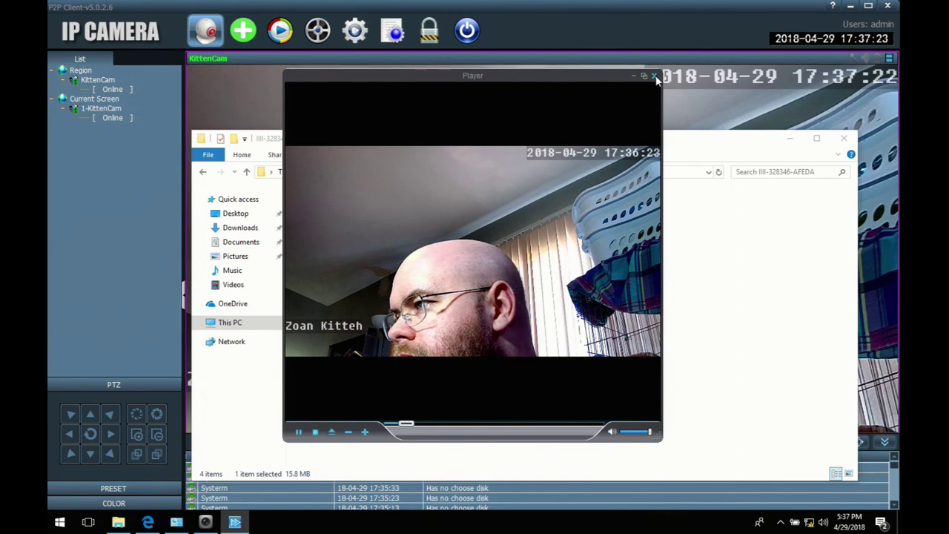
key(XF86AudioLowerVolume)
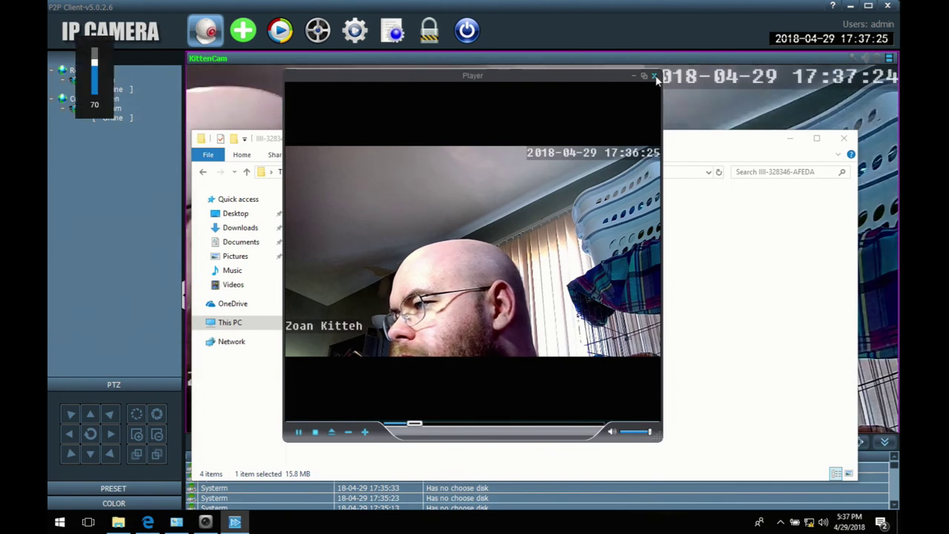
key(XF86AudioRaiseVolume)
key(XF86AudioRaiseVolume)
key(XF86AudioRaiseVolume)
key(XF86AudioRaiseVolume)
key(XF86AudioRaiseVolume)
key(XF86AudioRaiseVolume)
key(XF86AudioRaiseVolume)
key(XF86AudioRaiseVolume)
key(XF86AudioRaiseVolume)
key(XF86AudioRaiseVolume)
key(XF86AudioRaiseVolume)
key(XF86AudioRaiseVolume)
key(XF86AudioRaiseVolume)
key(XF86AudioRaiseVolume)
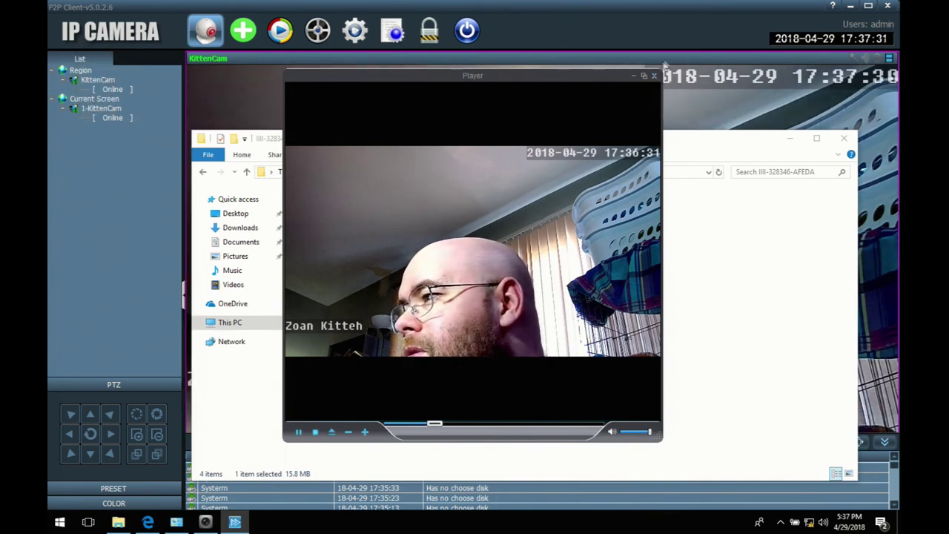
click(652, 76)
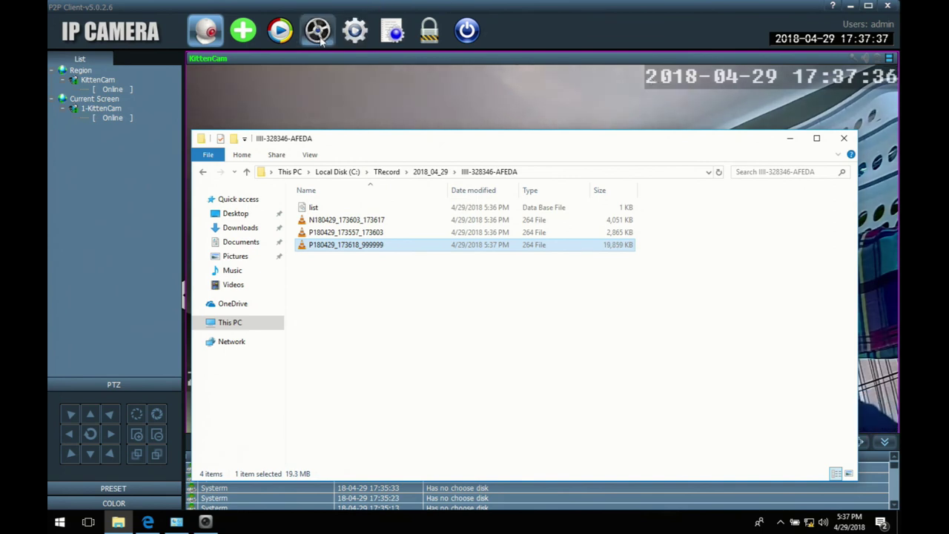
Step: Search the HIP2P CMS manual in Edge for '264' to read the Record format note, then minimize it
click(148, 522)
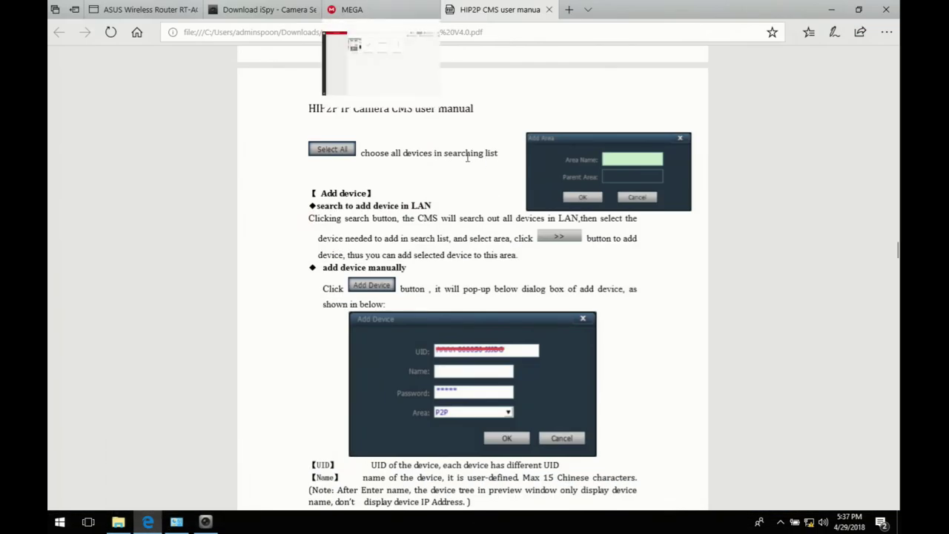
key(ctrl+f)
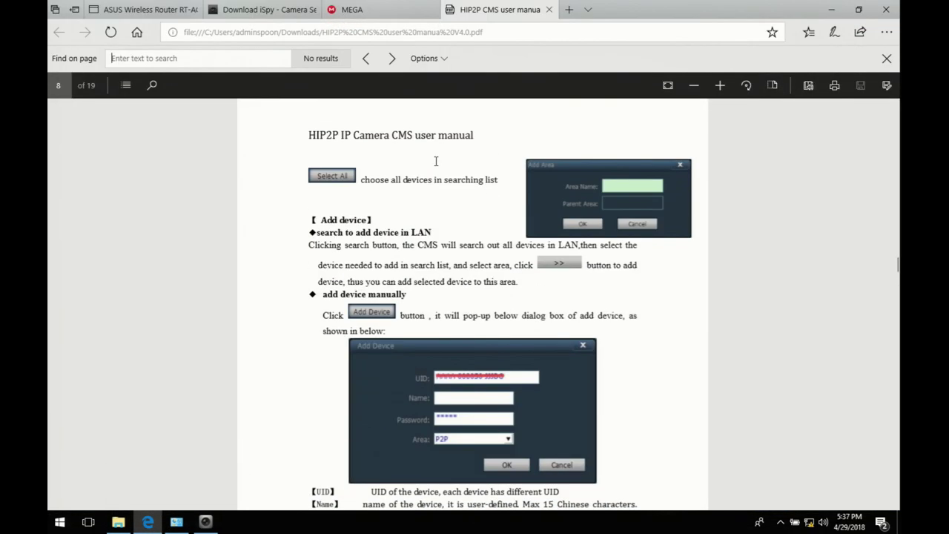
text(264)
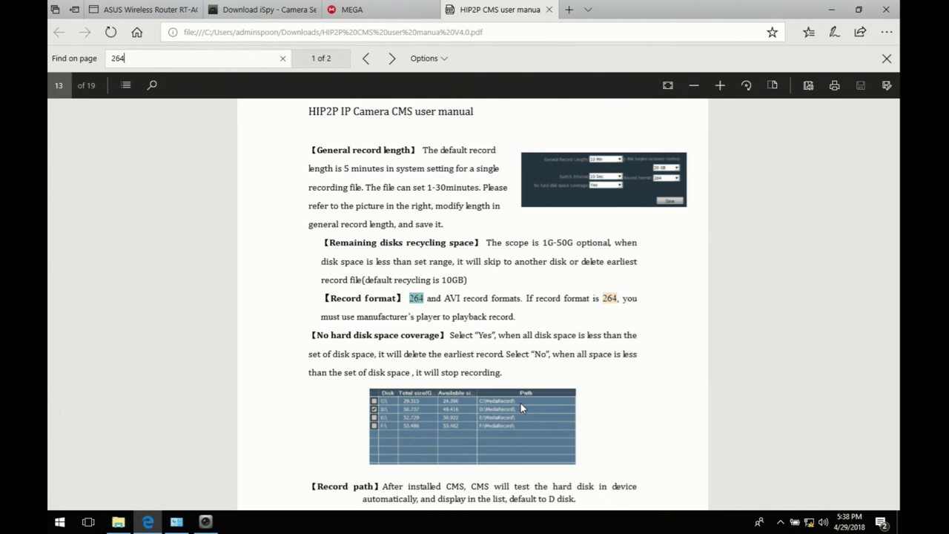
click(828, 12)
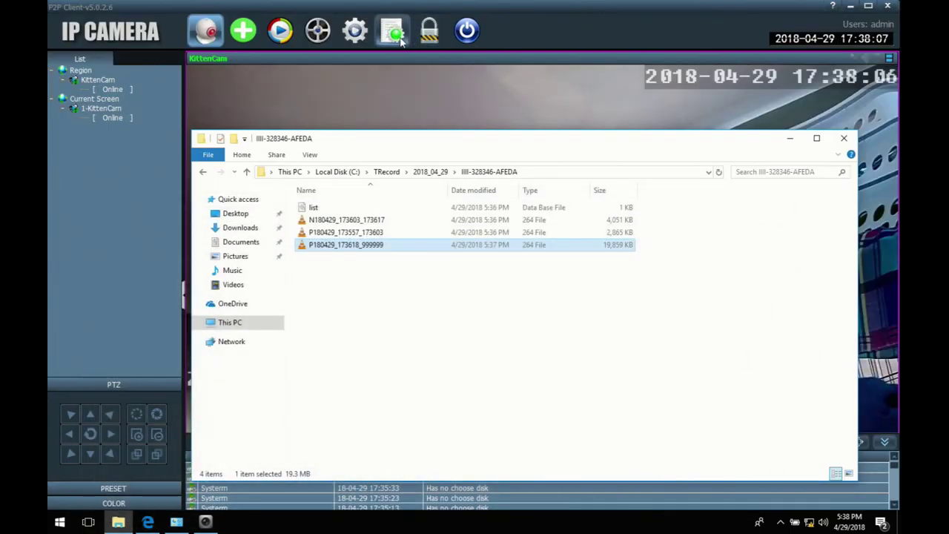
Step: Set Record Management's Record Format to AVI, save it, and return to the live KittenCam view
click(355, 29)
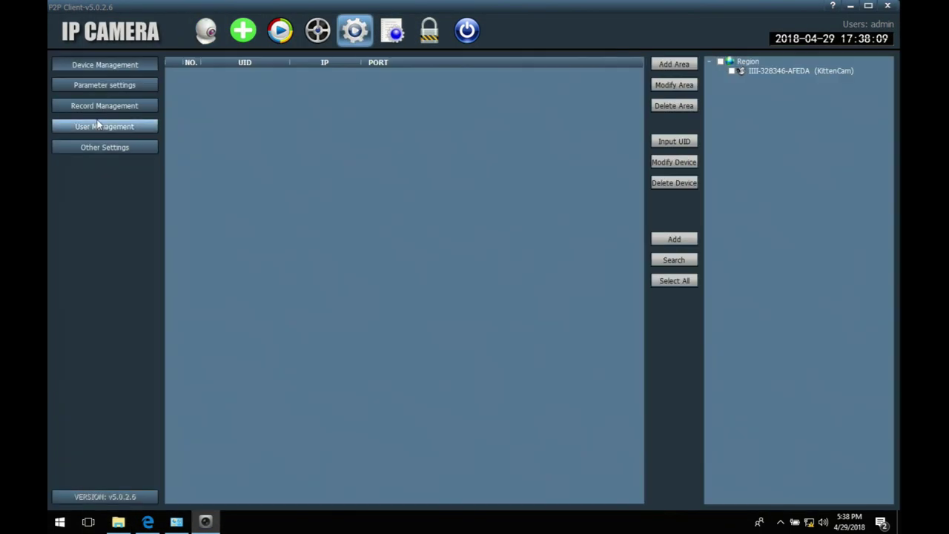
click(94, 105)
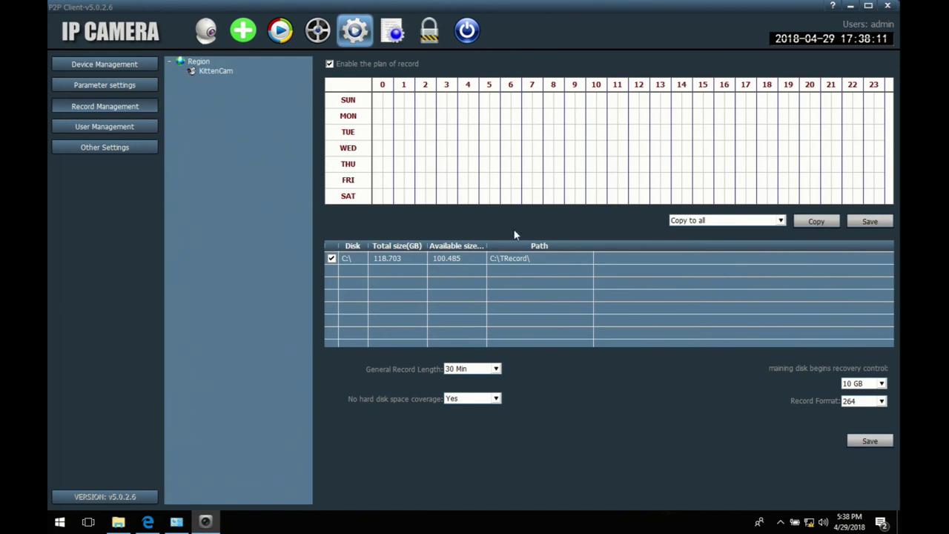
click(864, 401)
click(857, 413)
click(870, 442)
click(849, 6)
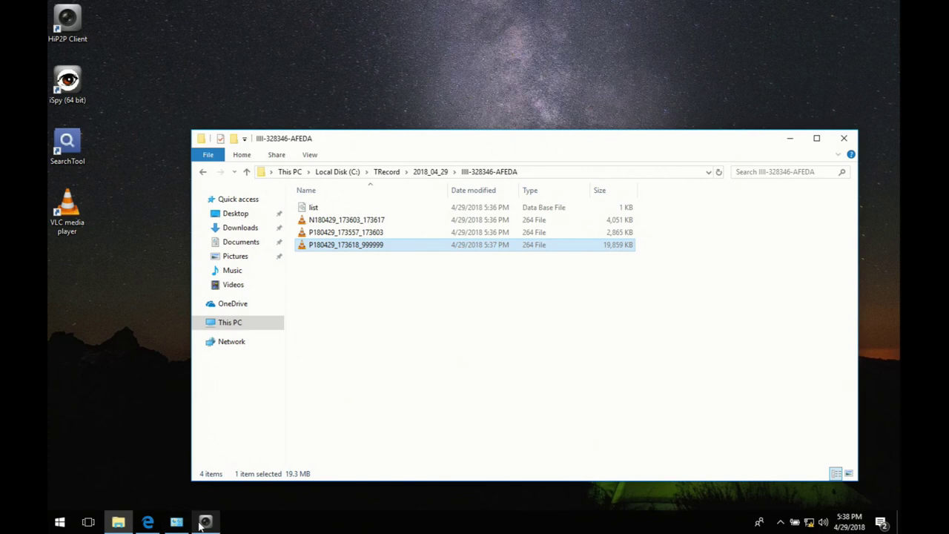
click(202, 523)
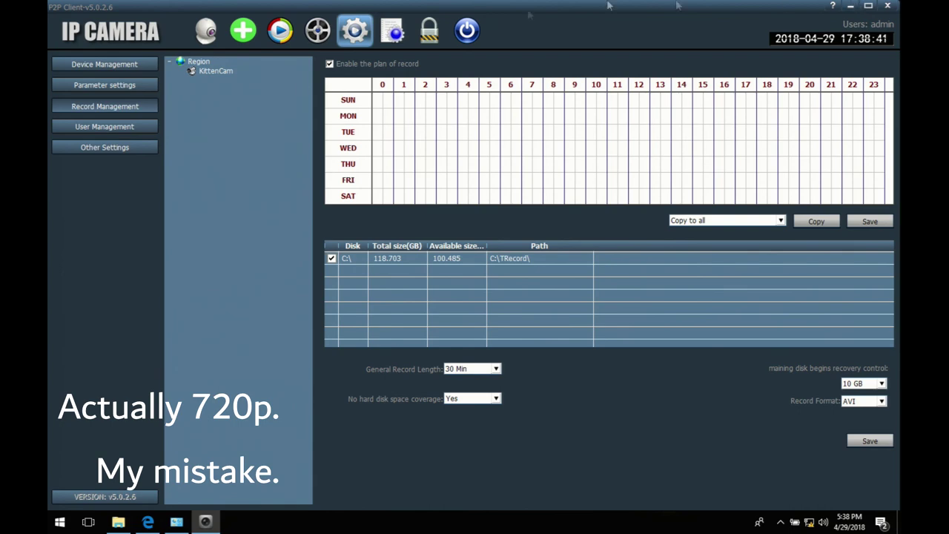
click(211, 32)
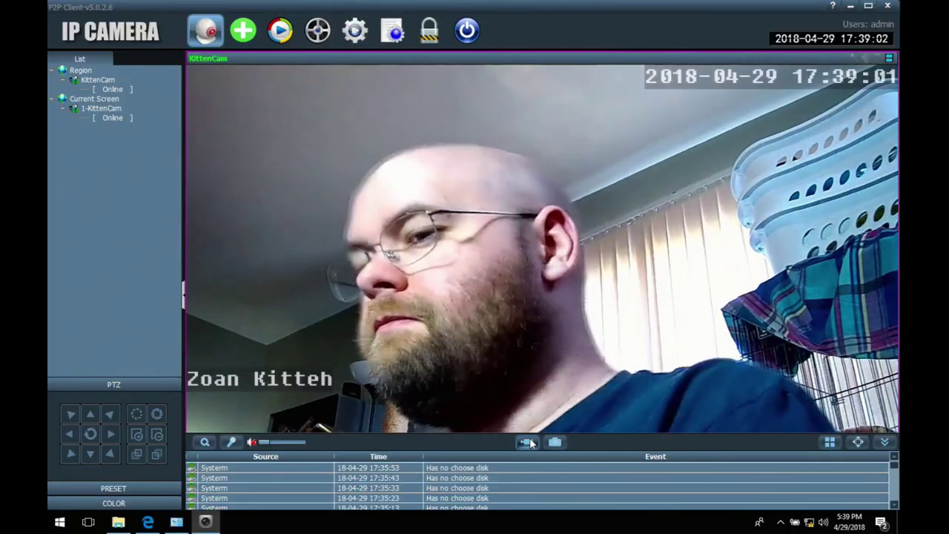
Step: Switch with Alt+Tab to the III-328346-AFEDA recordings folder to check the new AVI clips
key(alt+Tab)
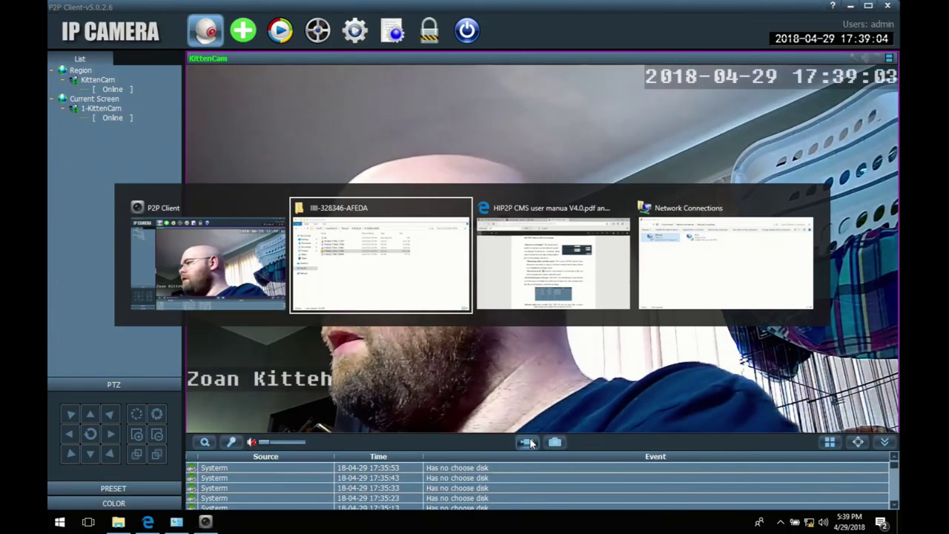